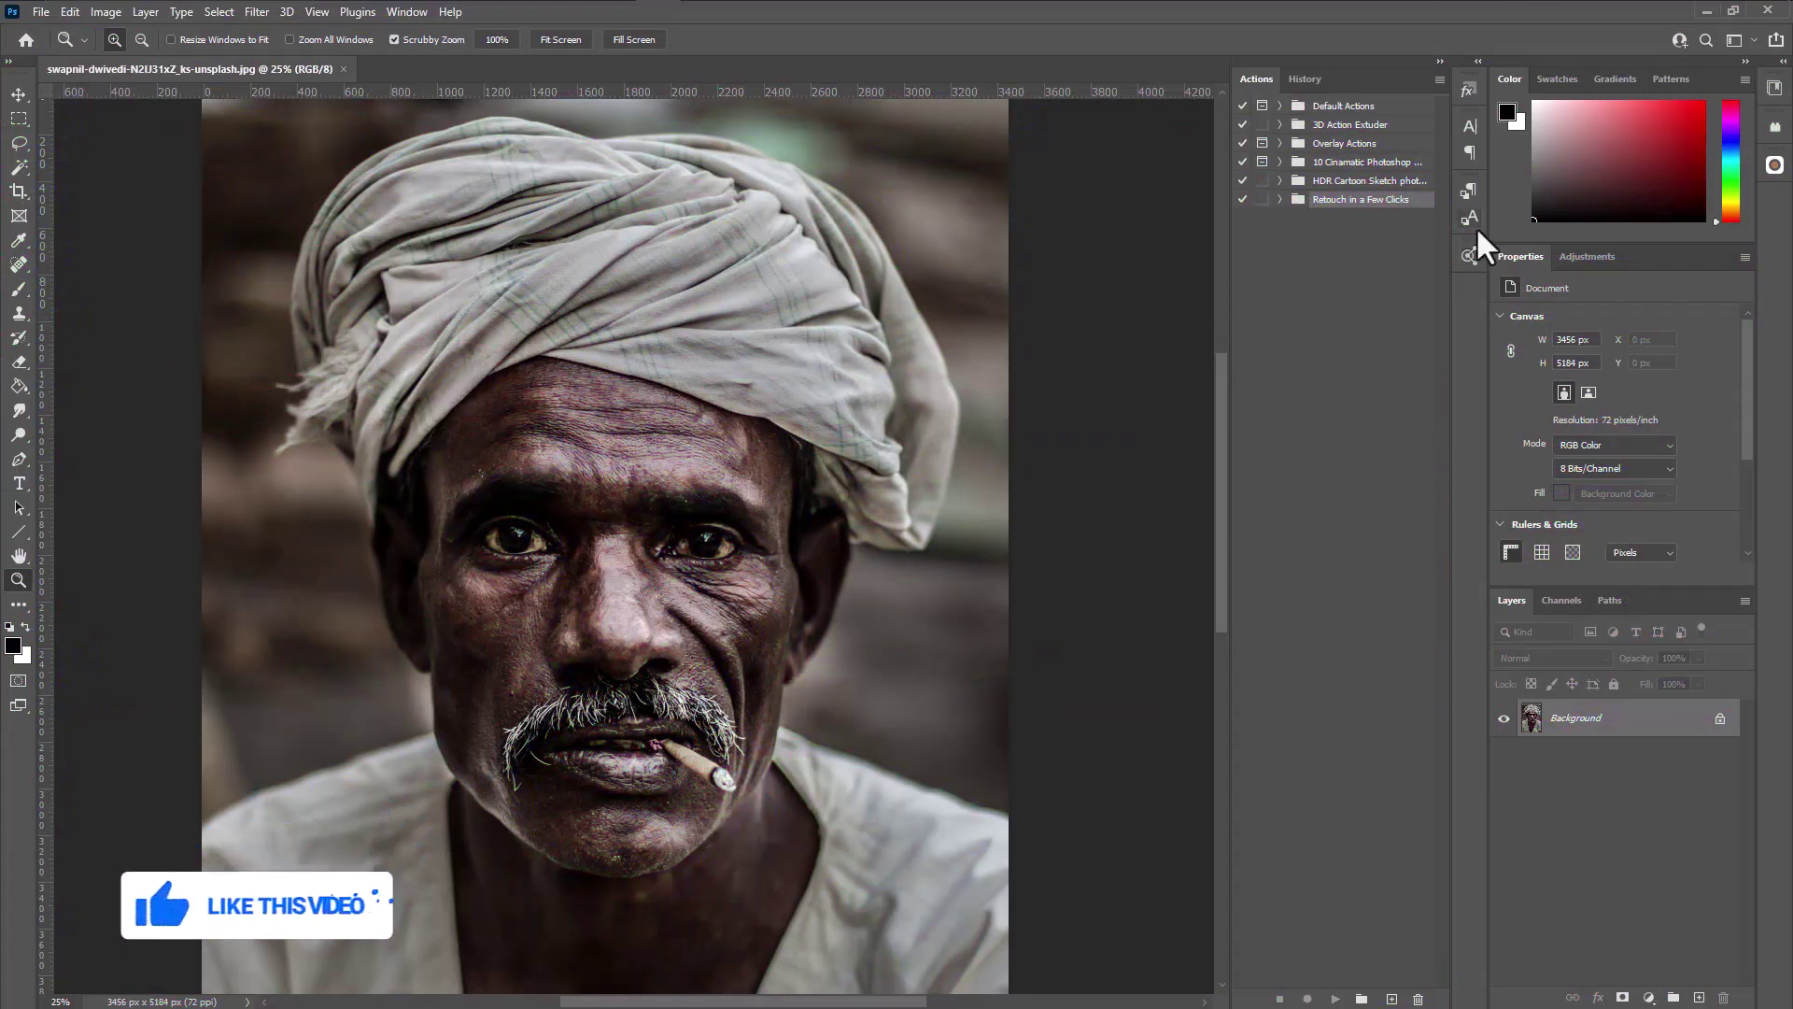
- Open the Actions panel flyout menu to reach the action-set loading options
{"action": "left_click", "coordinate": [1440, 80]}
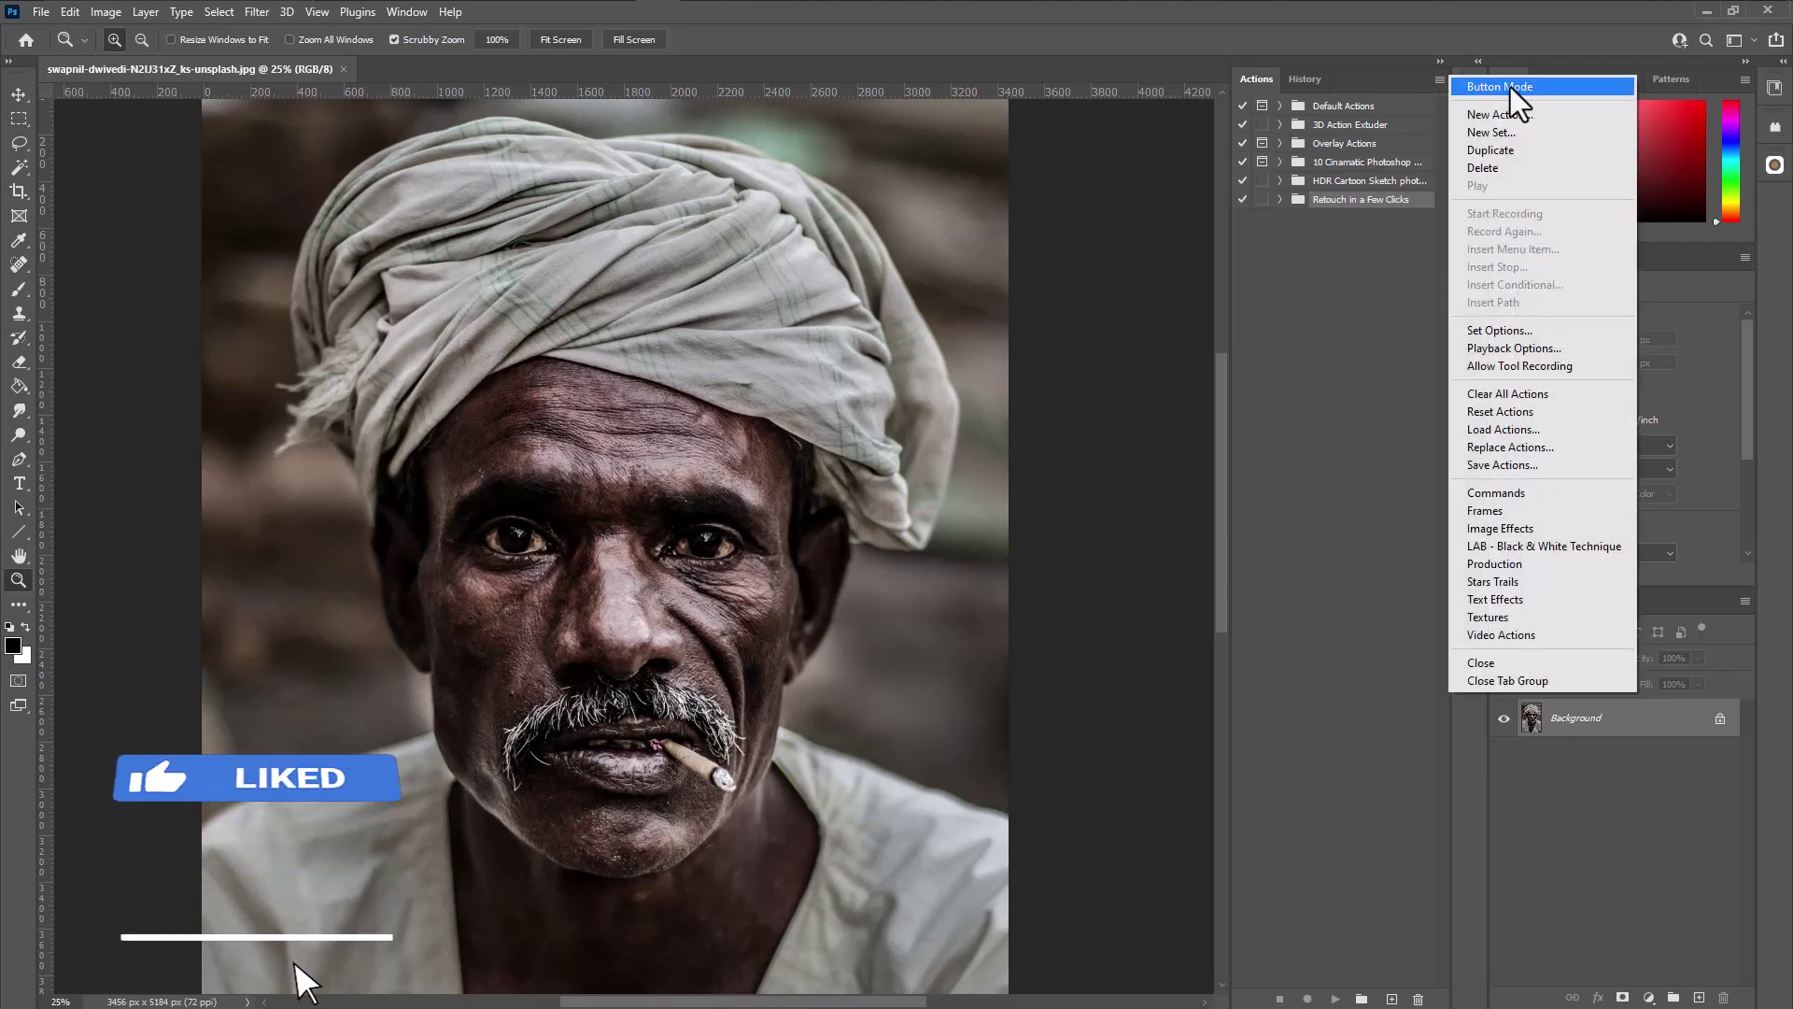
- Load the Oil Painting Action.atn set and expand it in the Actions panel
{"action": "left_click", "coordinate": [1494, 429]}
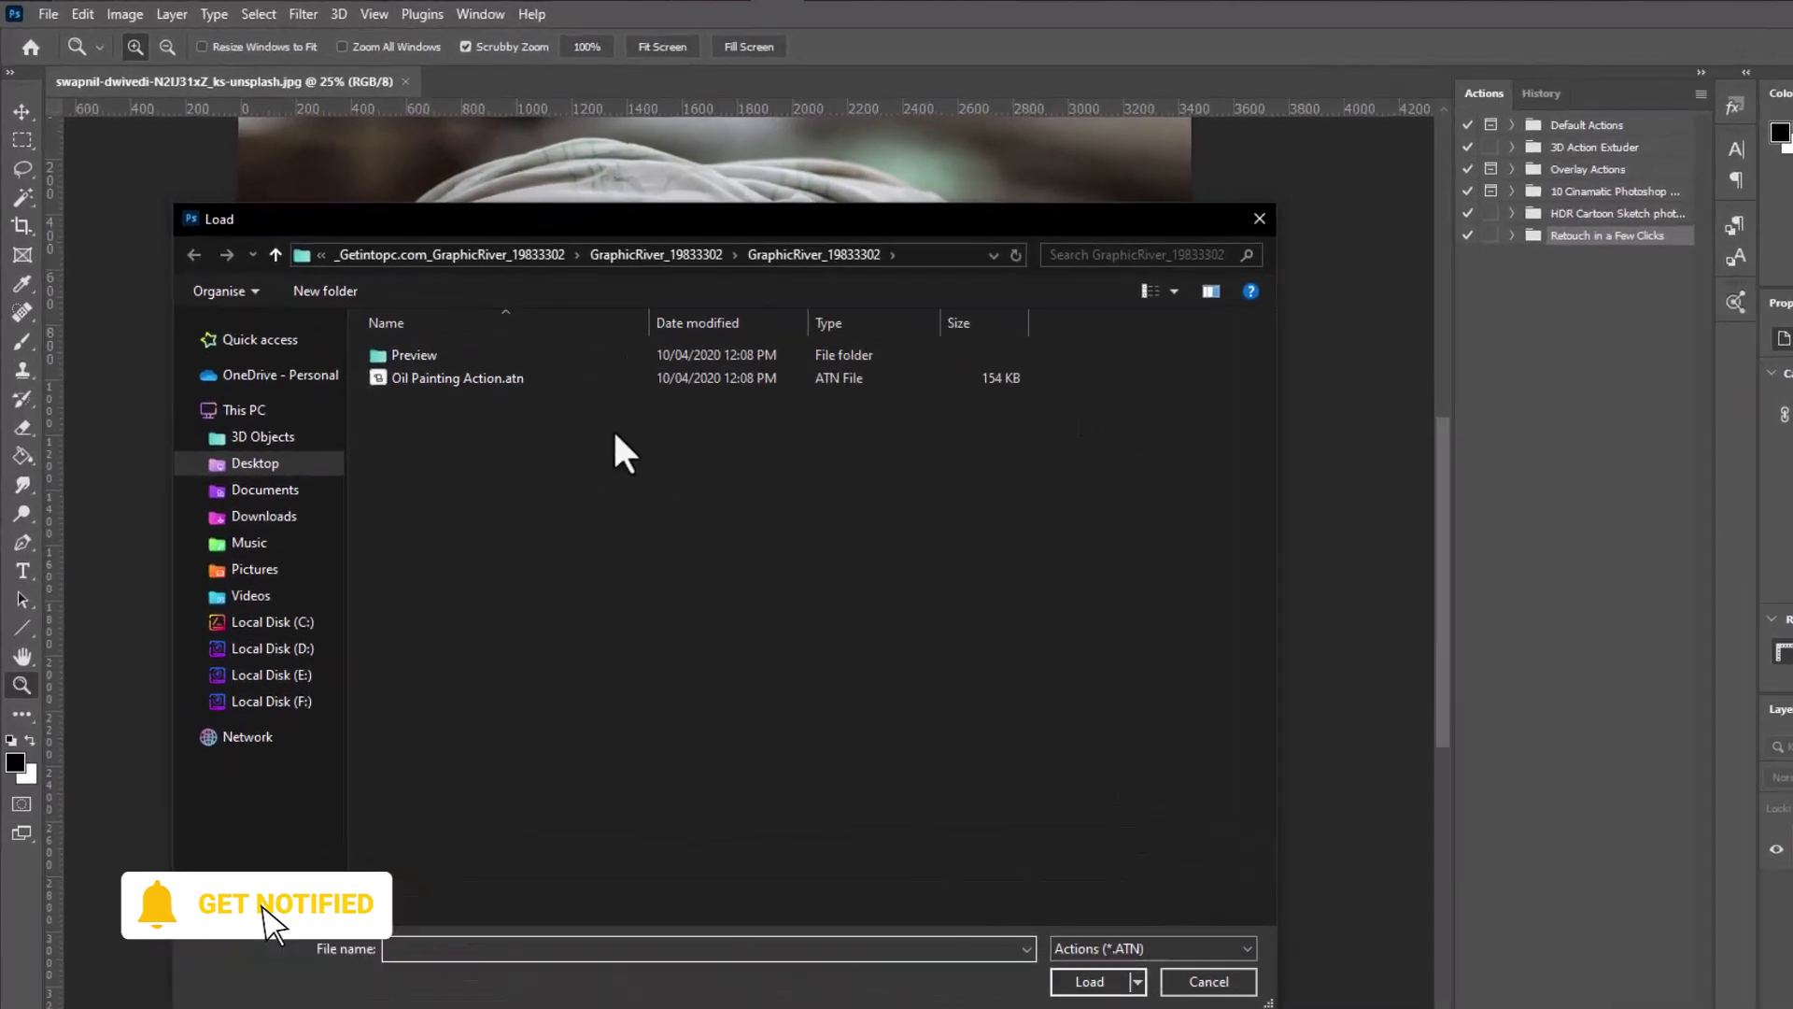
{"action": "left_click", "coordinate": [392, 319]}
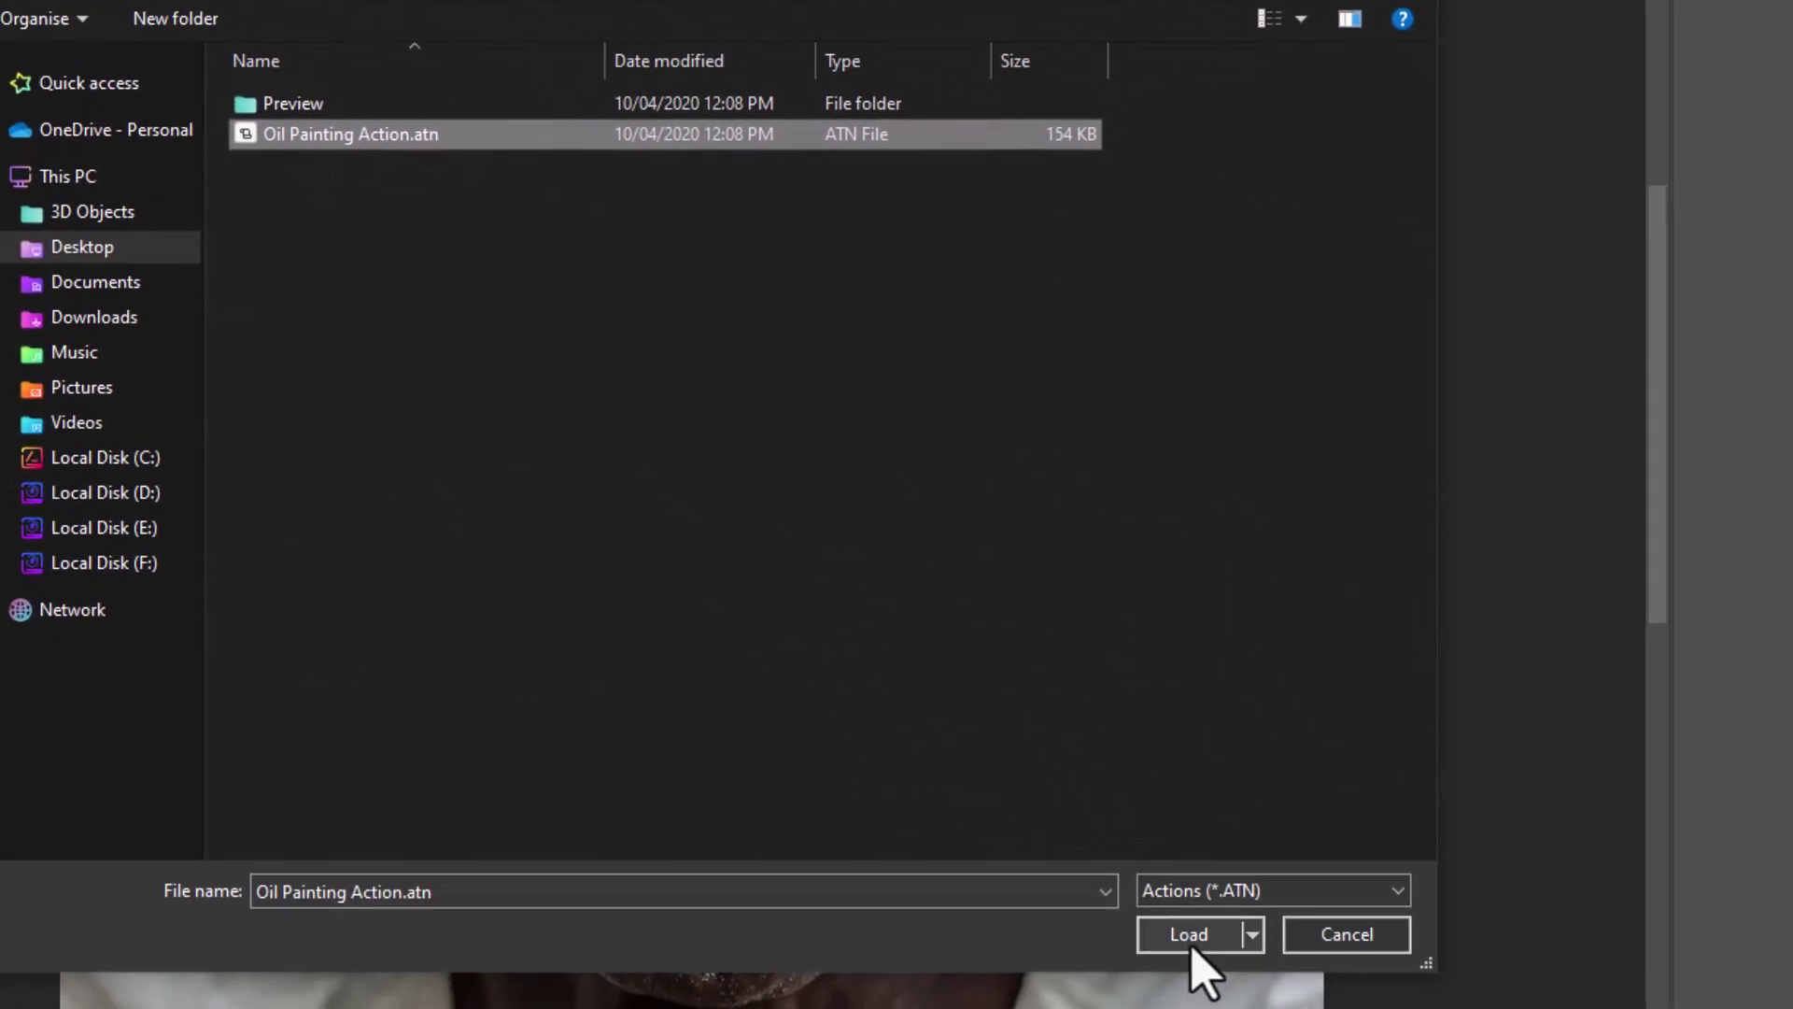
{"action": "left_click", "coordinate": [1189, 936]}
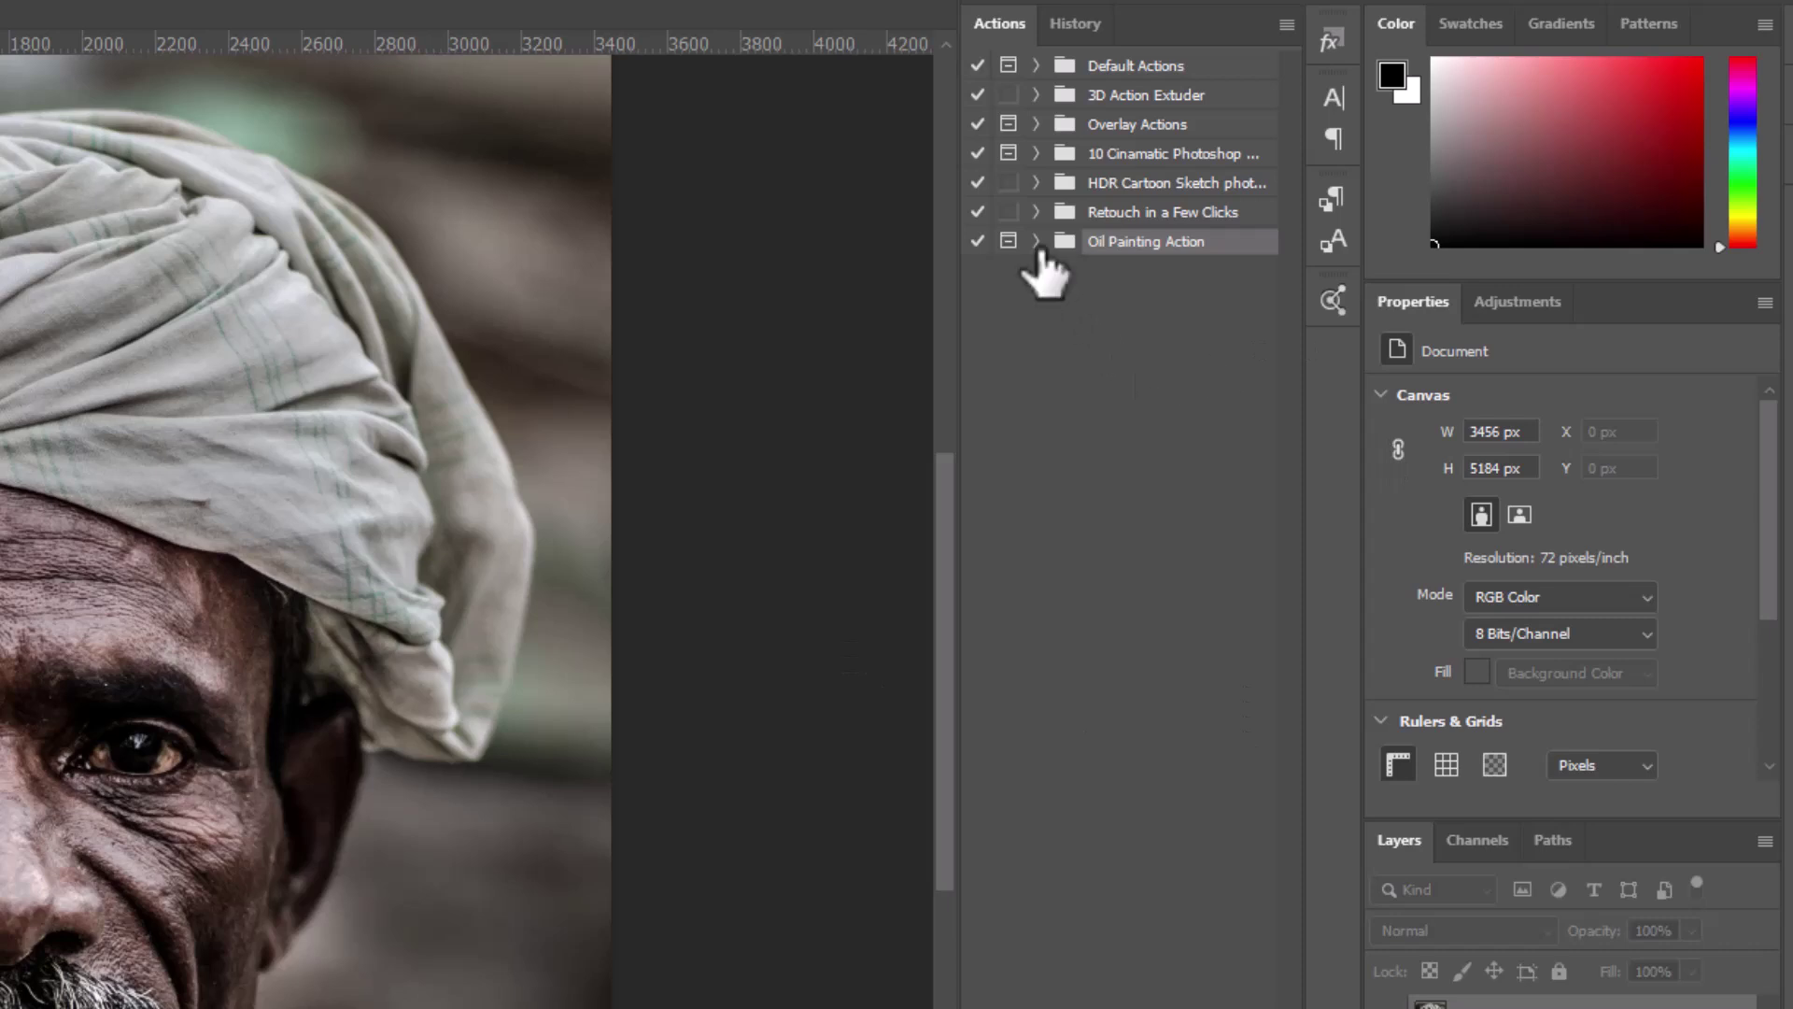
{"action": "left_click", "coordinate": [1036, 242]}
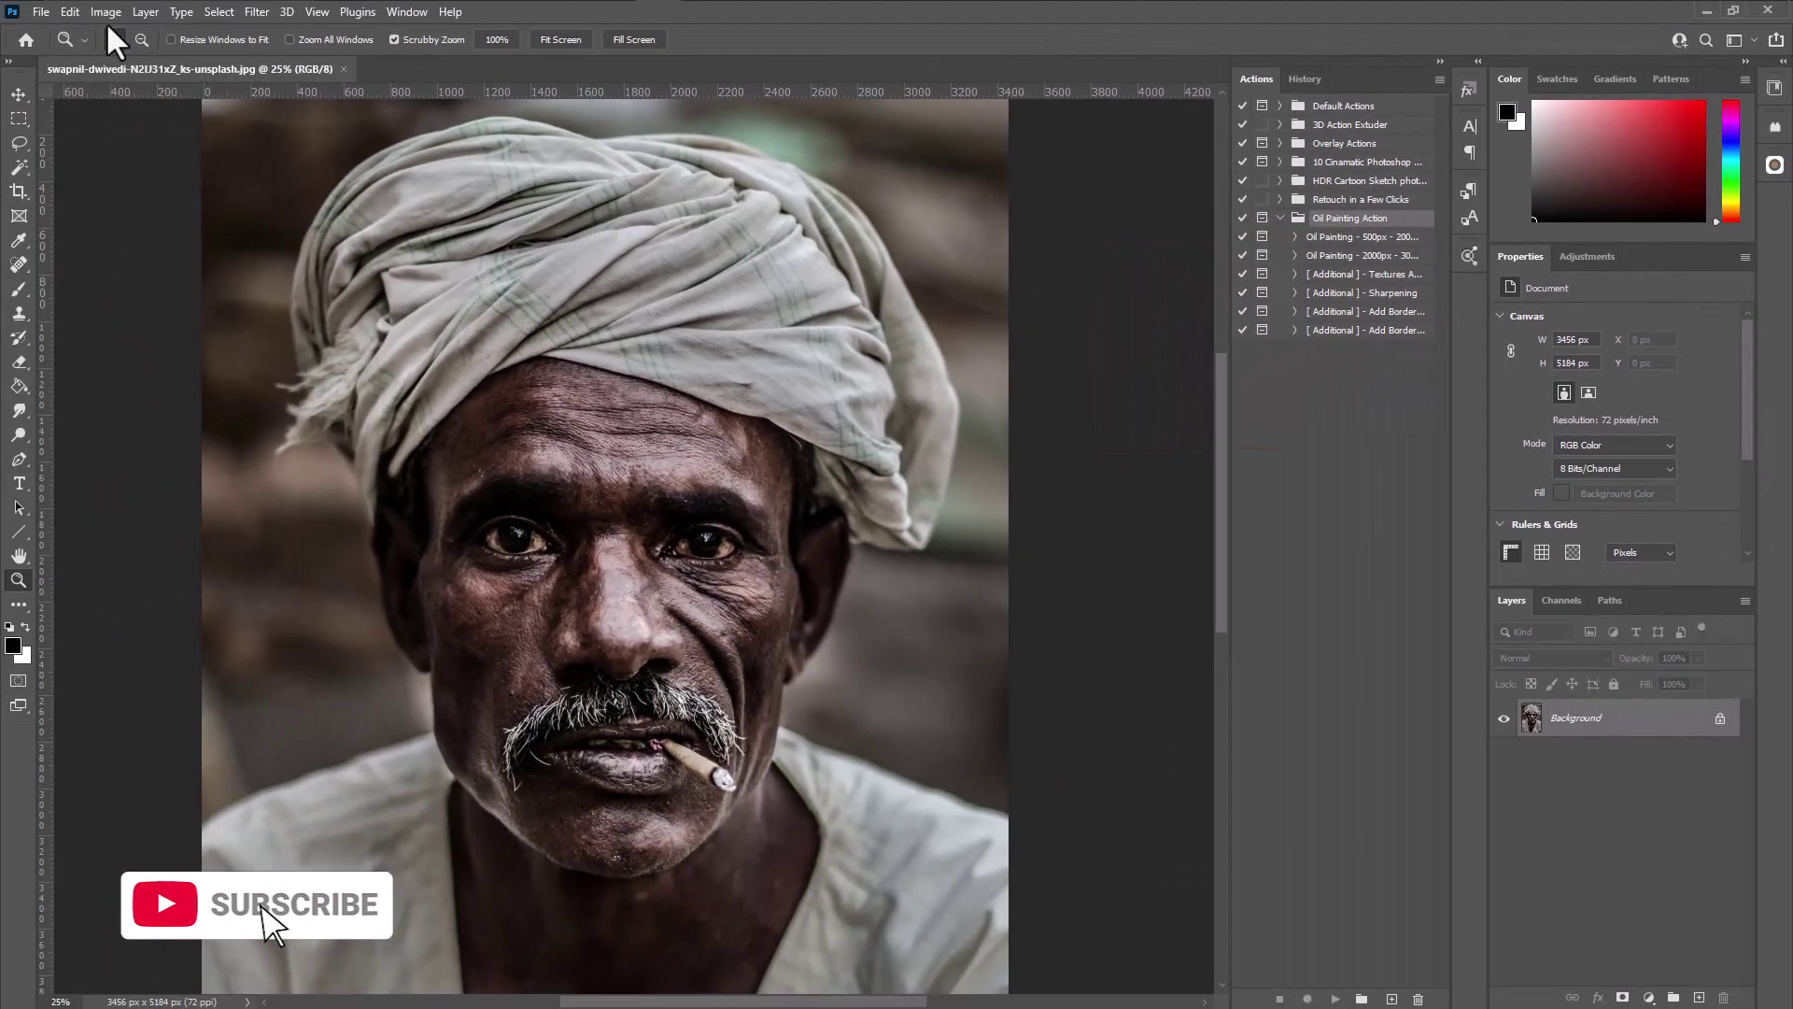
{"action": "left_click", "coordinate": [104, 13]}
{"action": "left_click", "coordinate": [131, 151]}
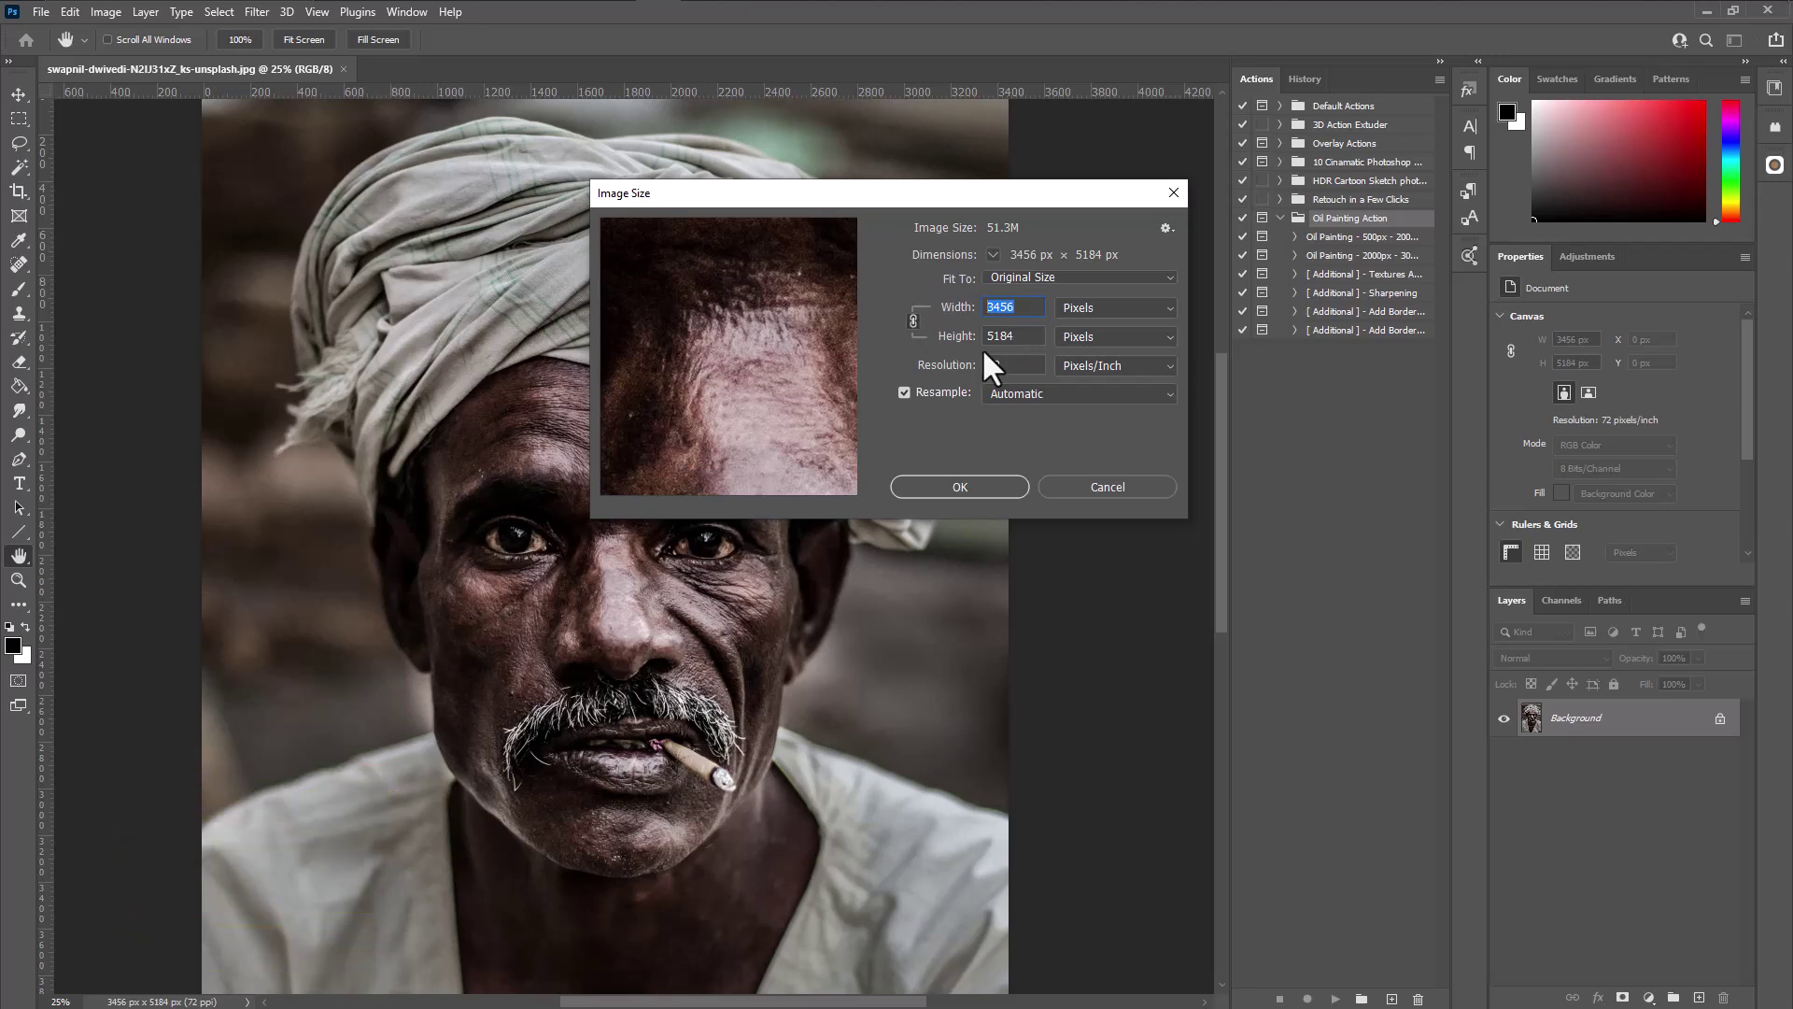
{"action": "left_click", "coordinate": [960, 486]}
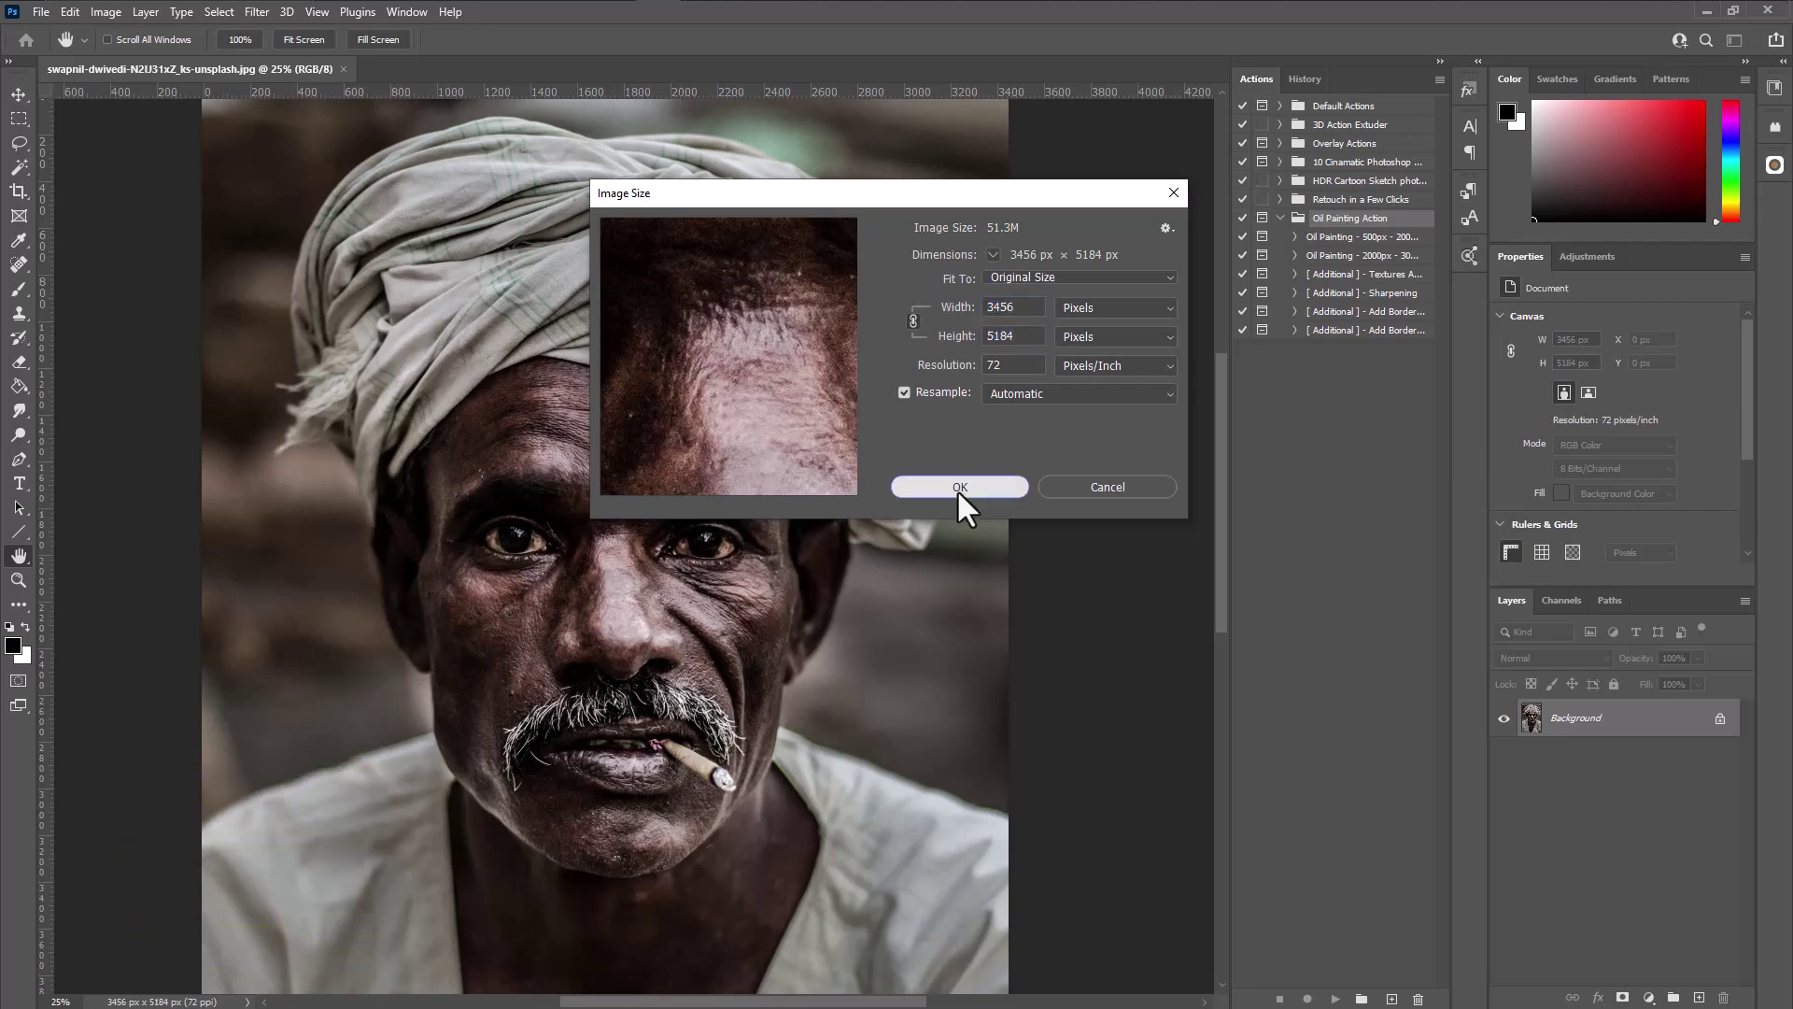
{"action": "key", "text": "z"}
{"action": "right_click", "coordinate": [490, 304]}
- Zoom in on the man's face and play the 'Oil Painting - 2000px' action
{"action": "left_click", "coordinate": [495, 306]}
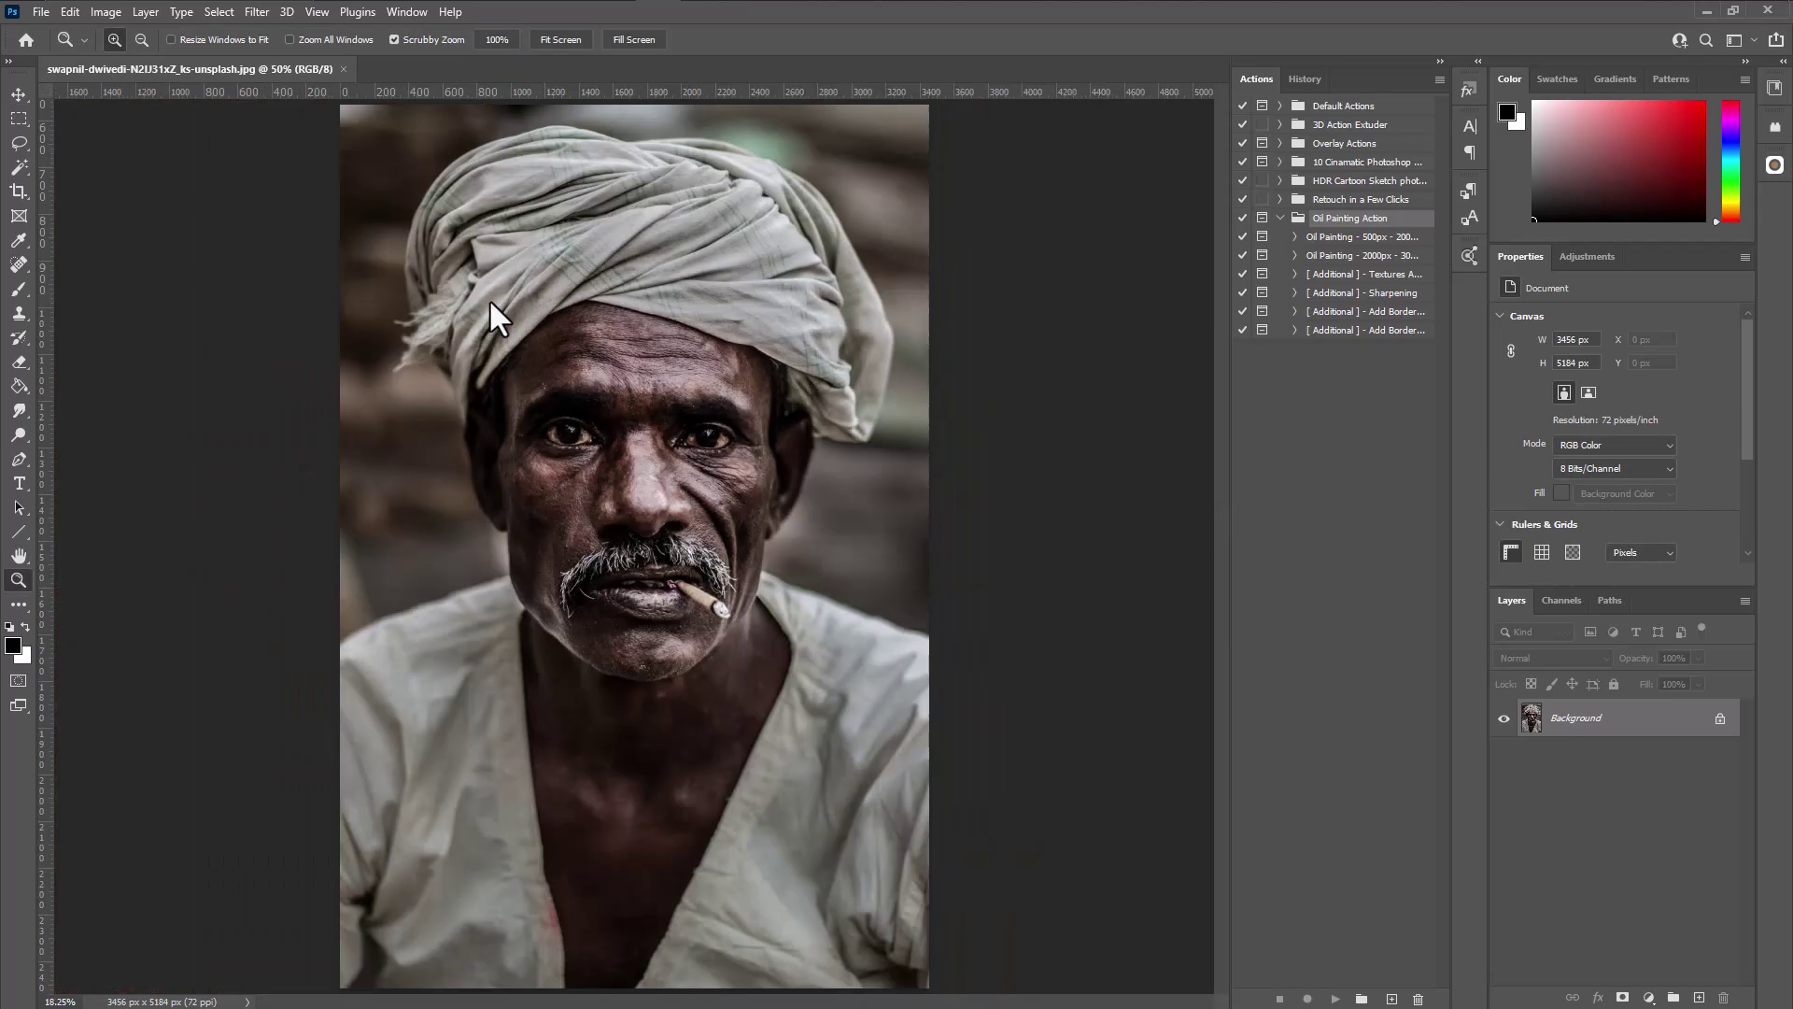
{"action": "left_click", "coordinate": [574, 373]}
{"action": "left_click", "coordinate": [597, 406]}
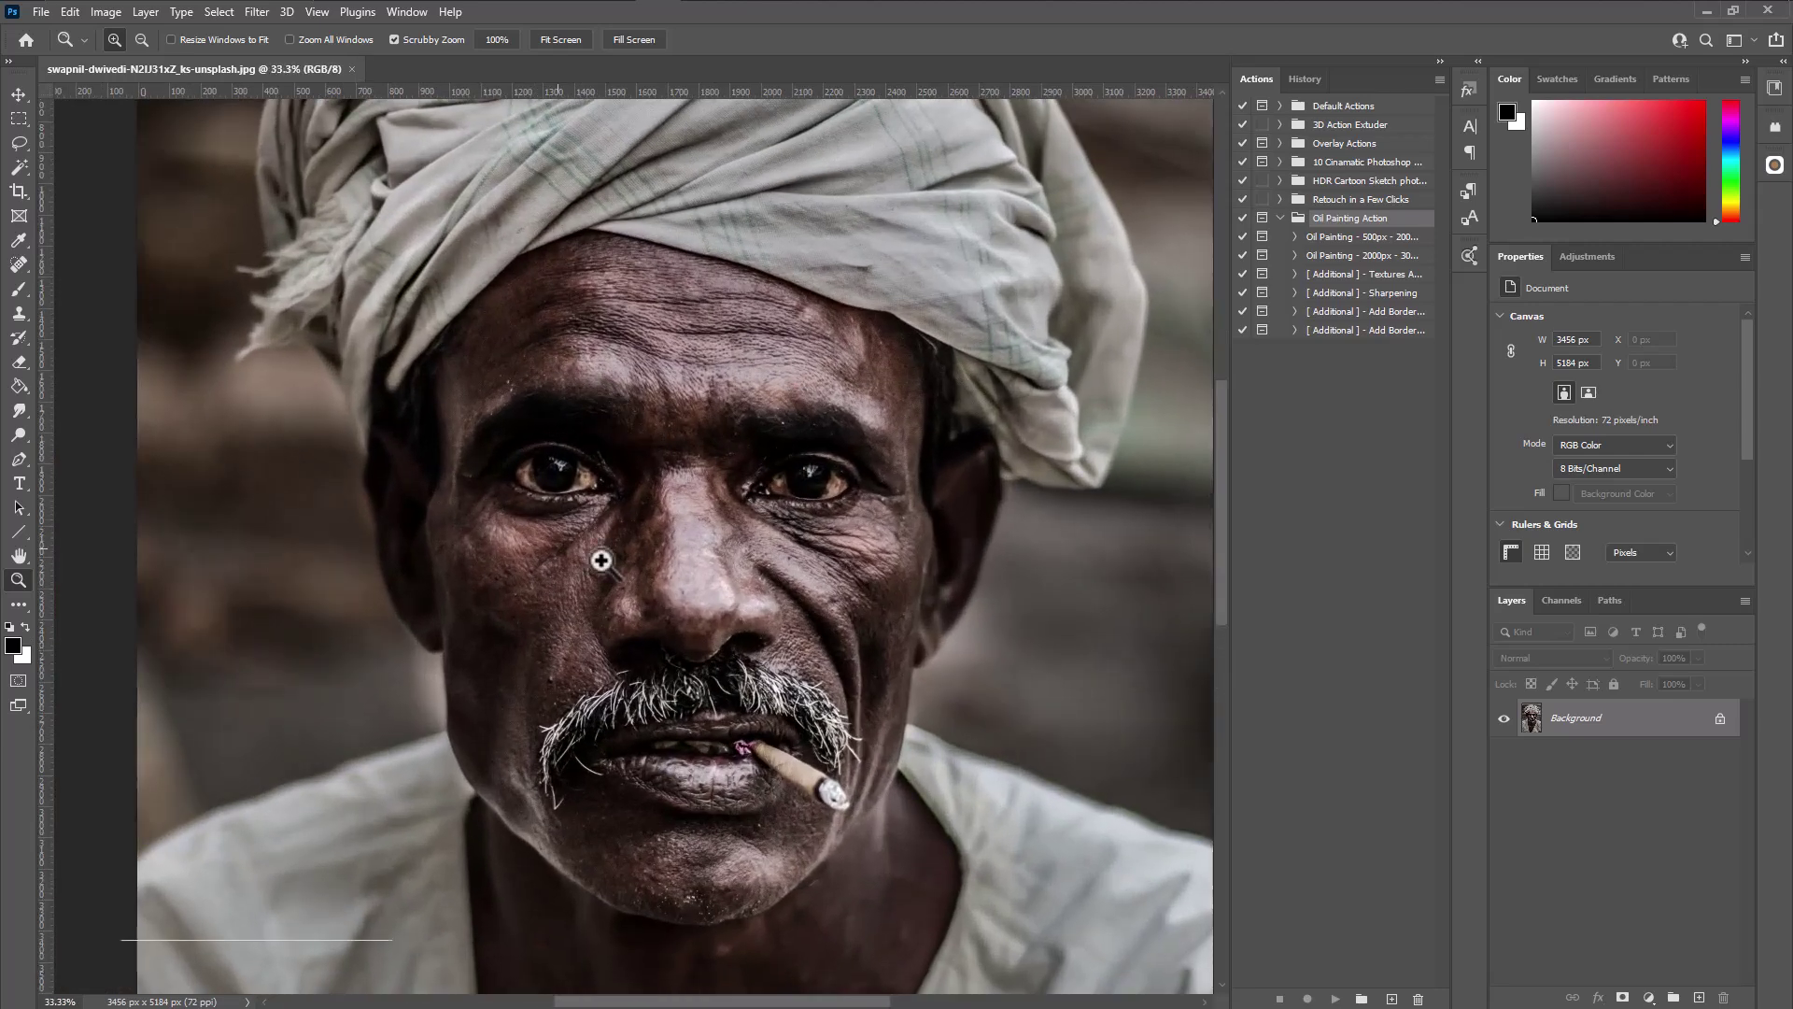
{"action": "left_click", "coordinate": [1373, 238]}
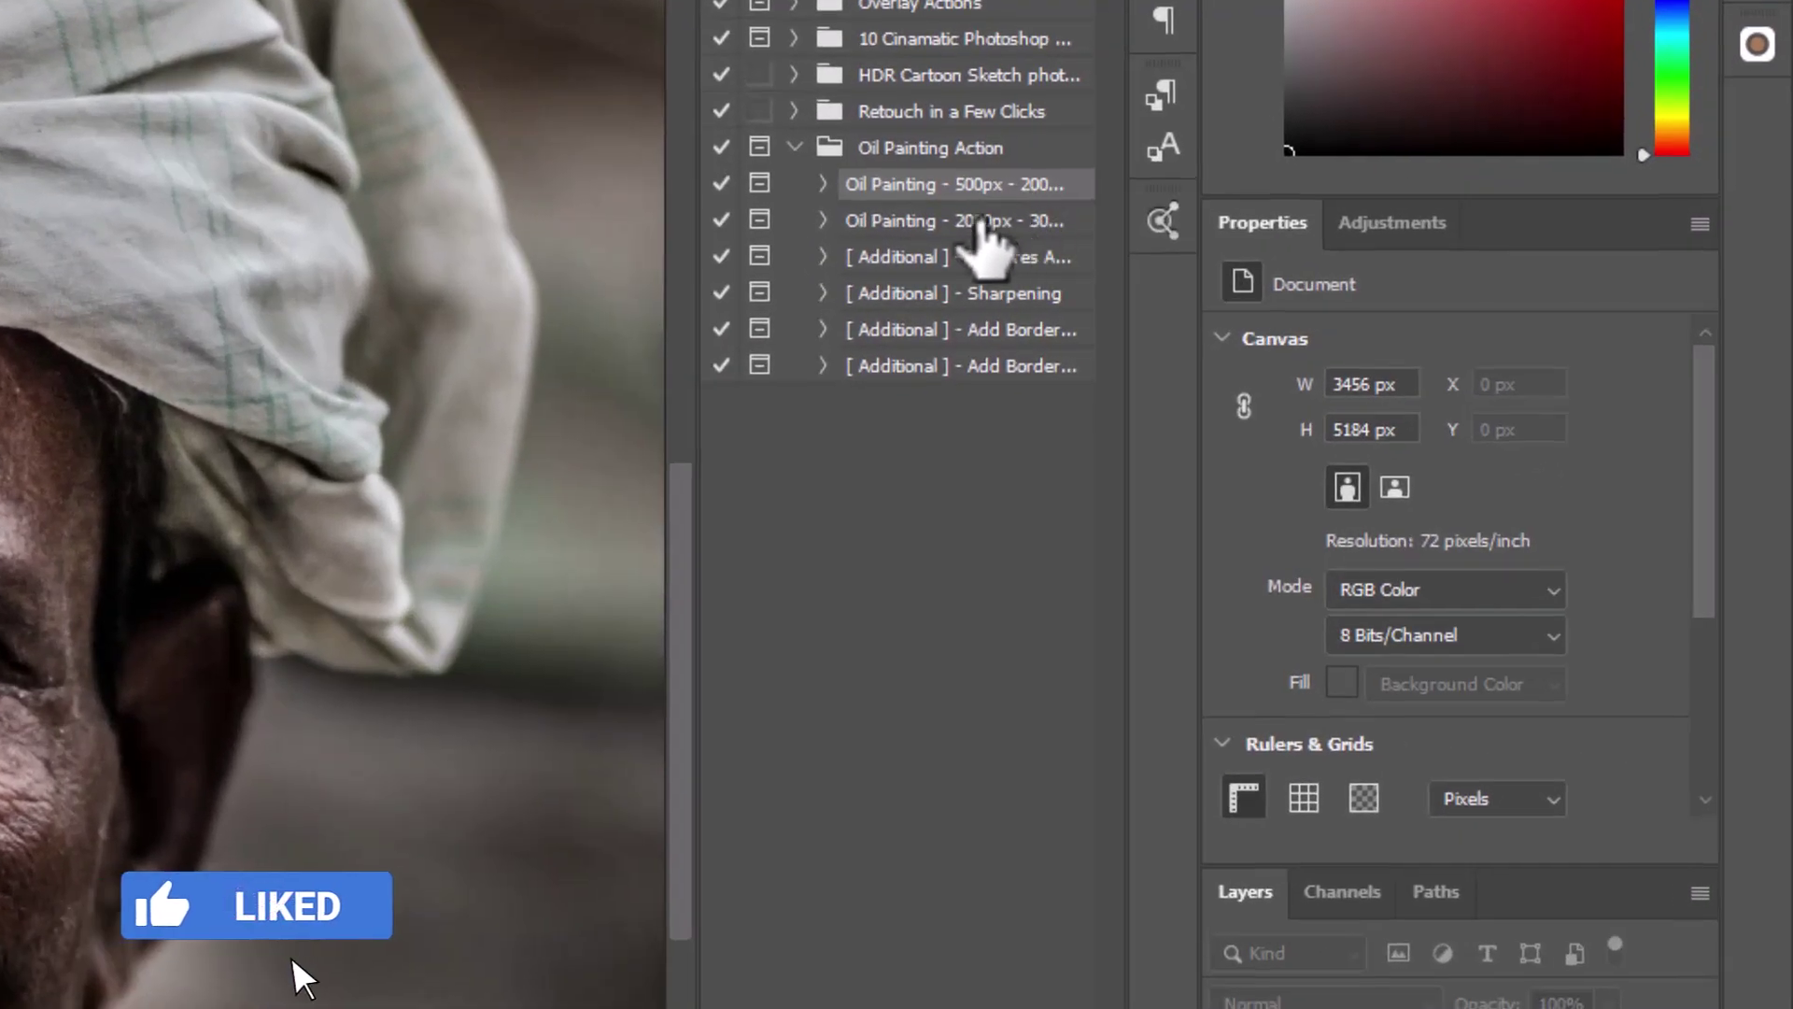
{"action": "left_click", "coordinate": [1302, 246]}
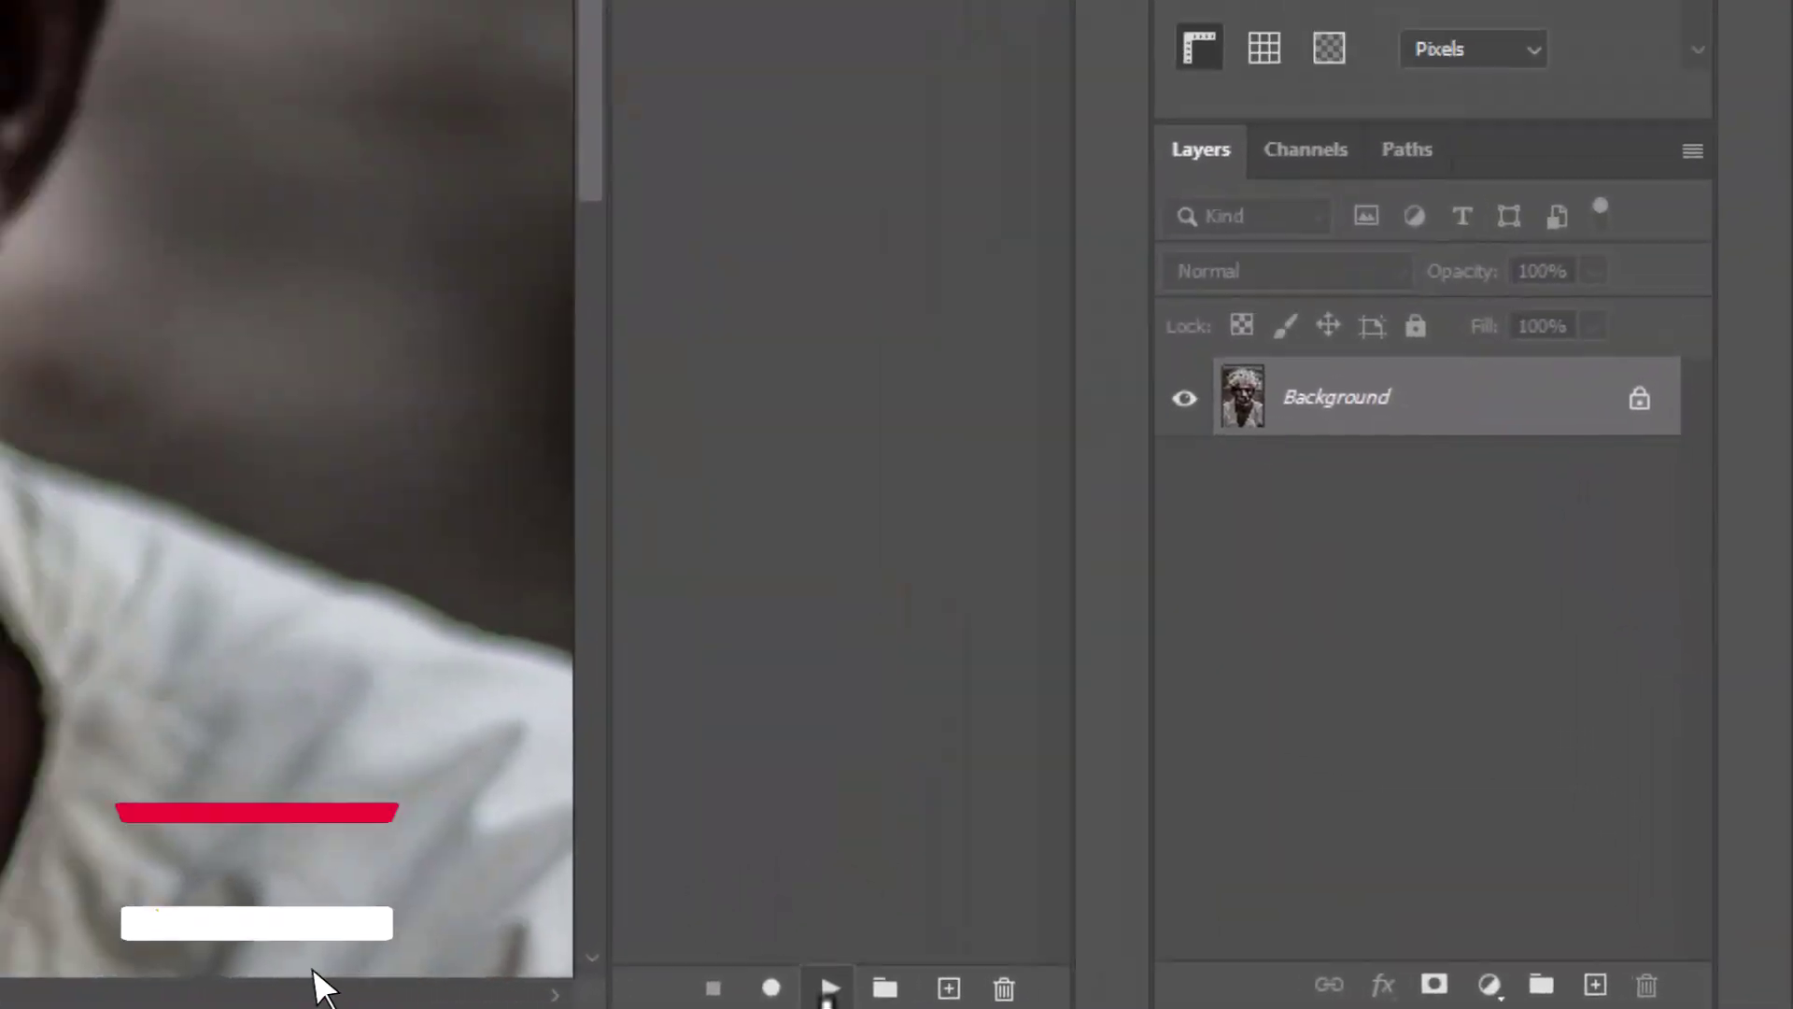
{"action": "left_click", "coordinate": [828, 988]}
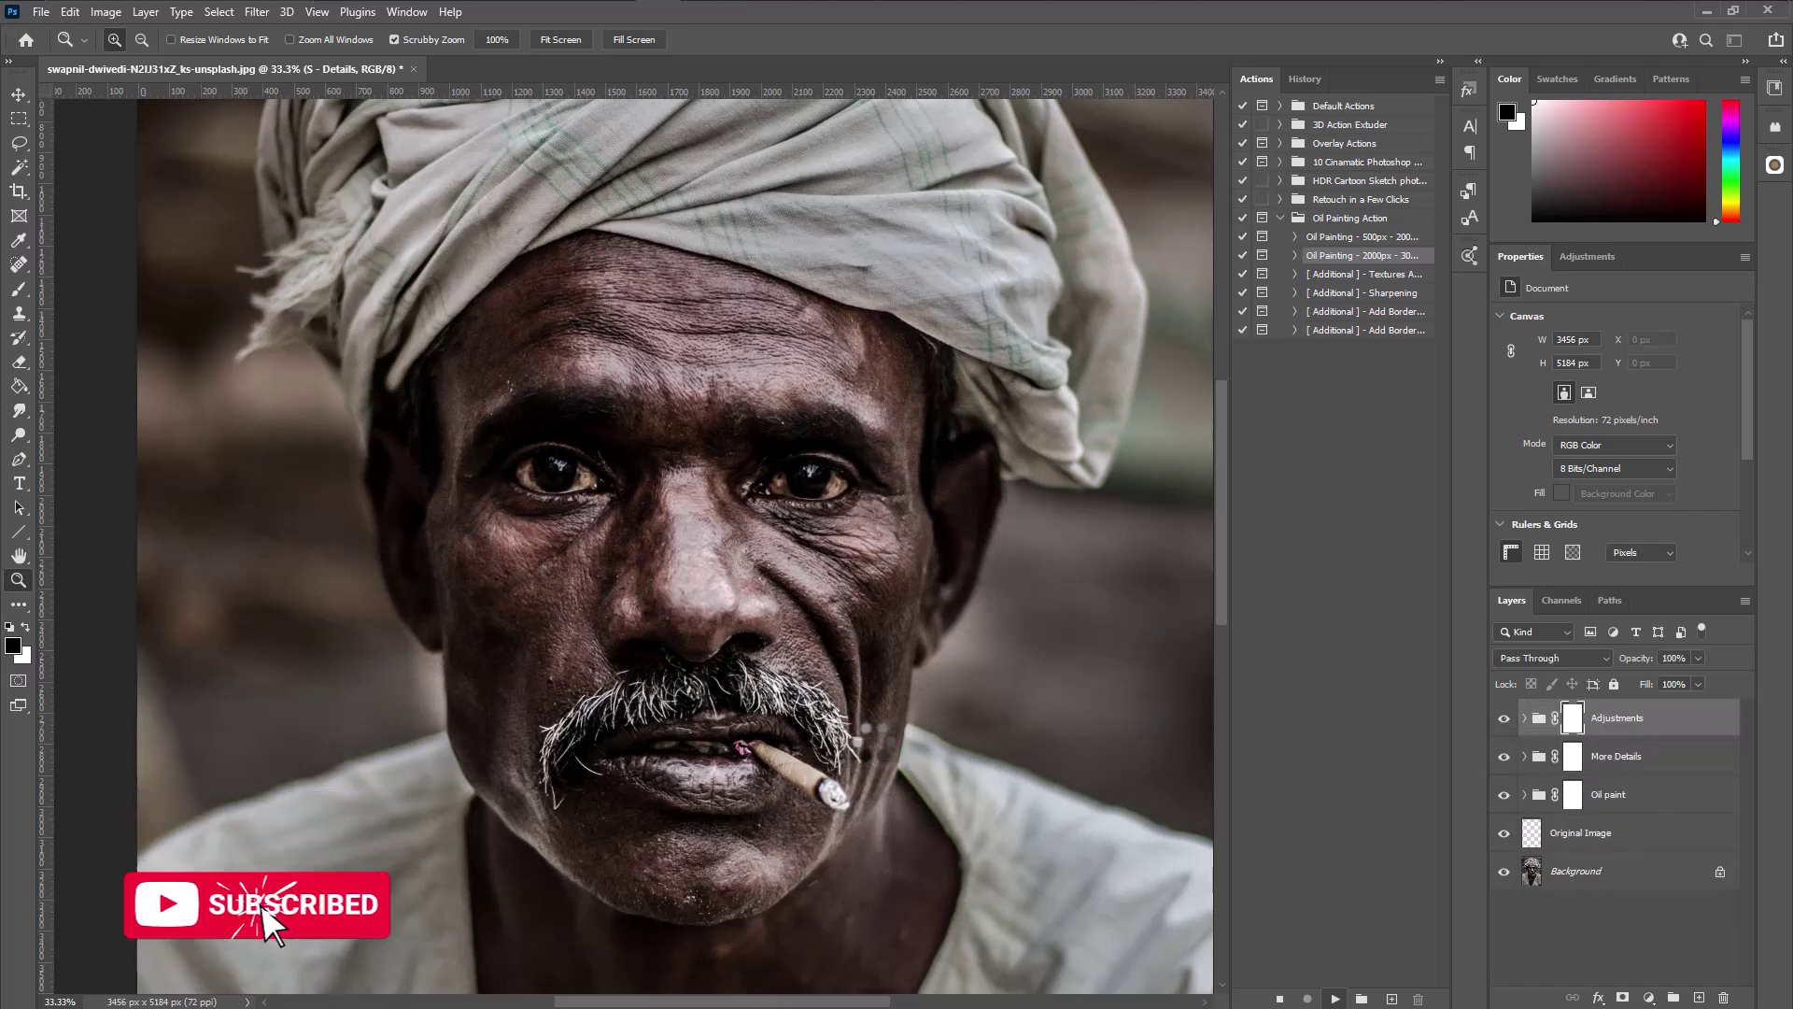
- Run the [Additional] - Textures action to add texture, emboss and sepia color effects
{"action": "left_click", "coordinate": [995, 441]}
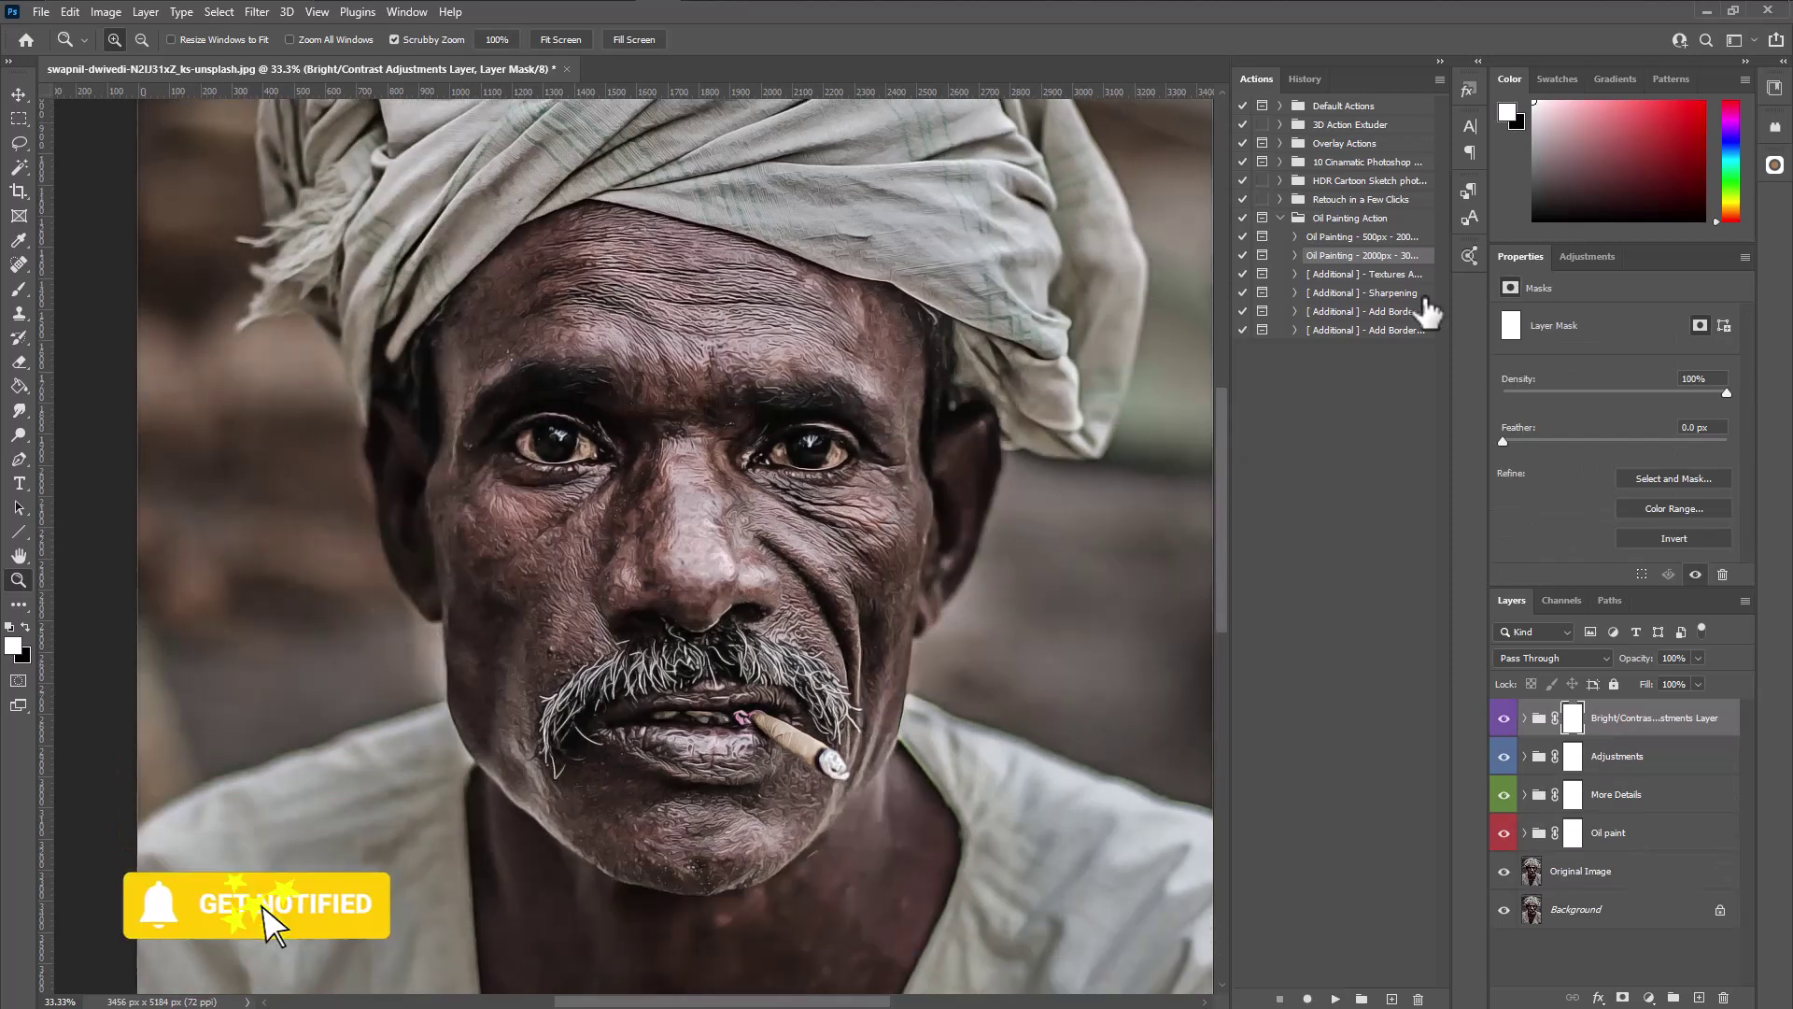
{"action": "left_click", "coordinate": [1382, 273]}
{"action": "left_click", "coordinate": [1336, 998]}
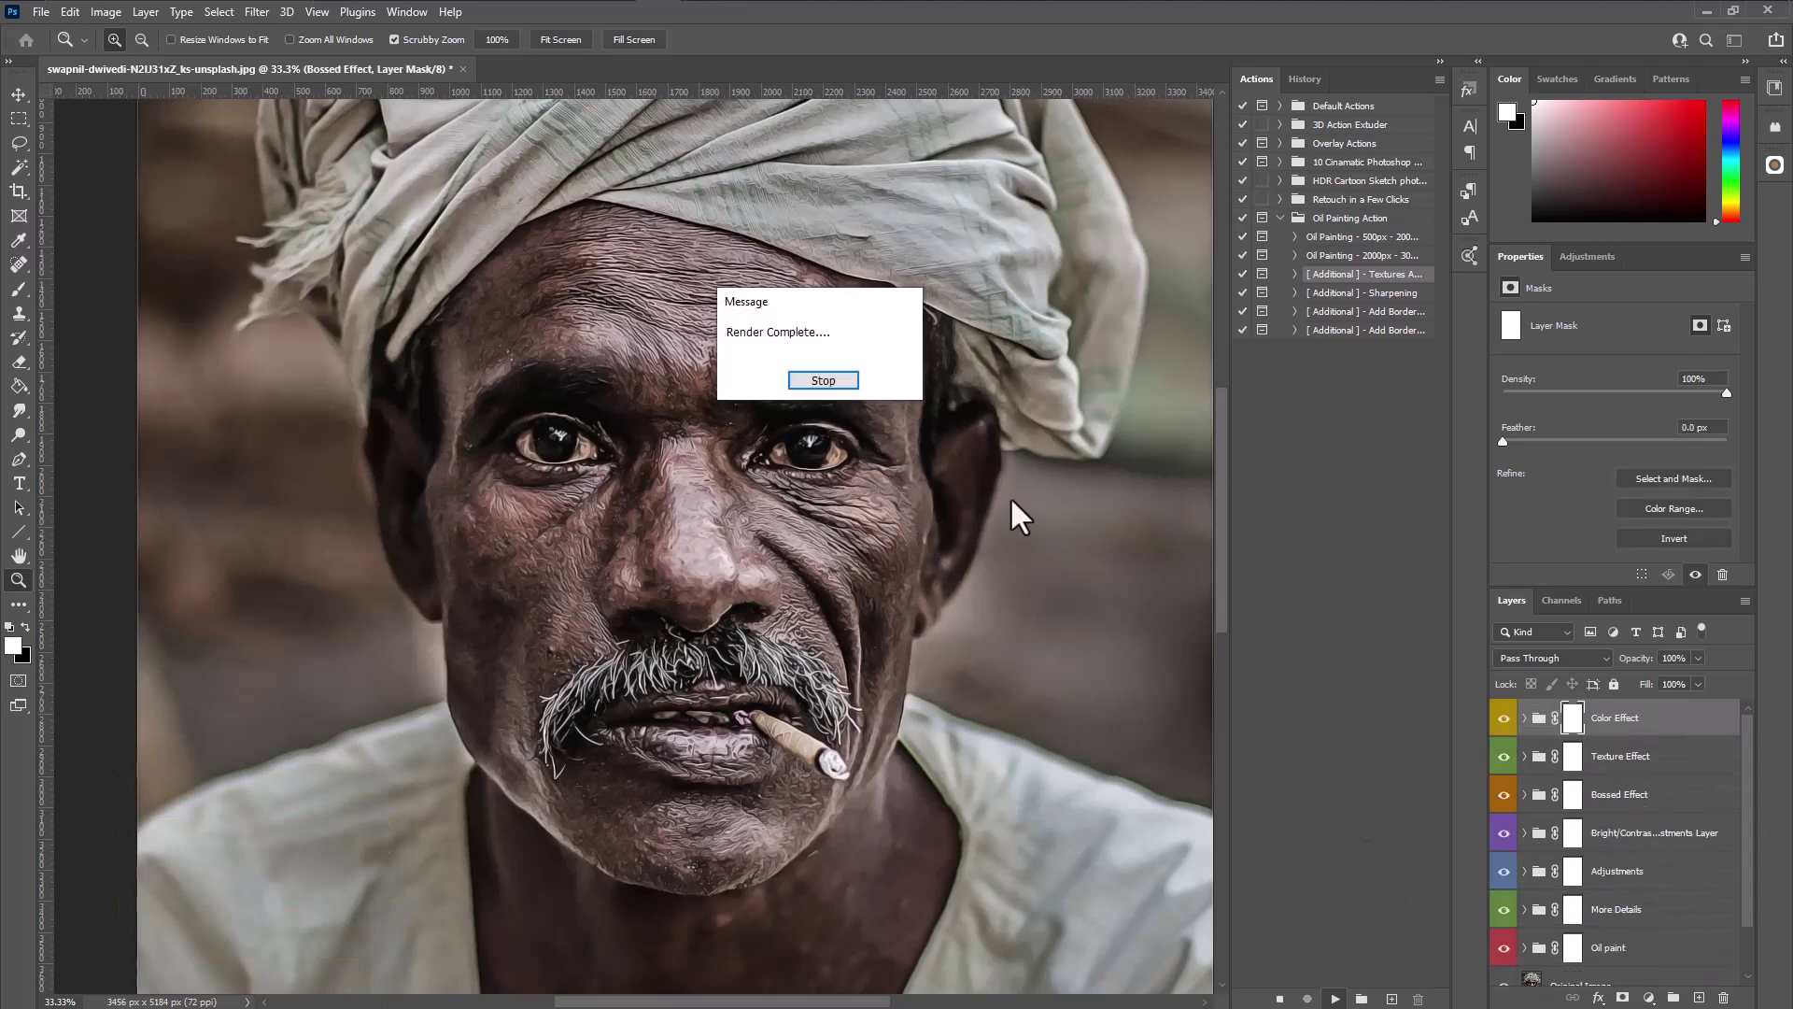
- Inspect the texture, fit the portrait on screen, and run the [Additional] - Sharpening action
{"action": "left_click", "coordinate": [823, 380]}
{"action": "left_click", "coordinate": [1117, 605]}
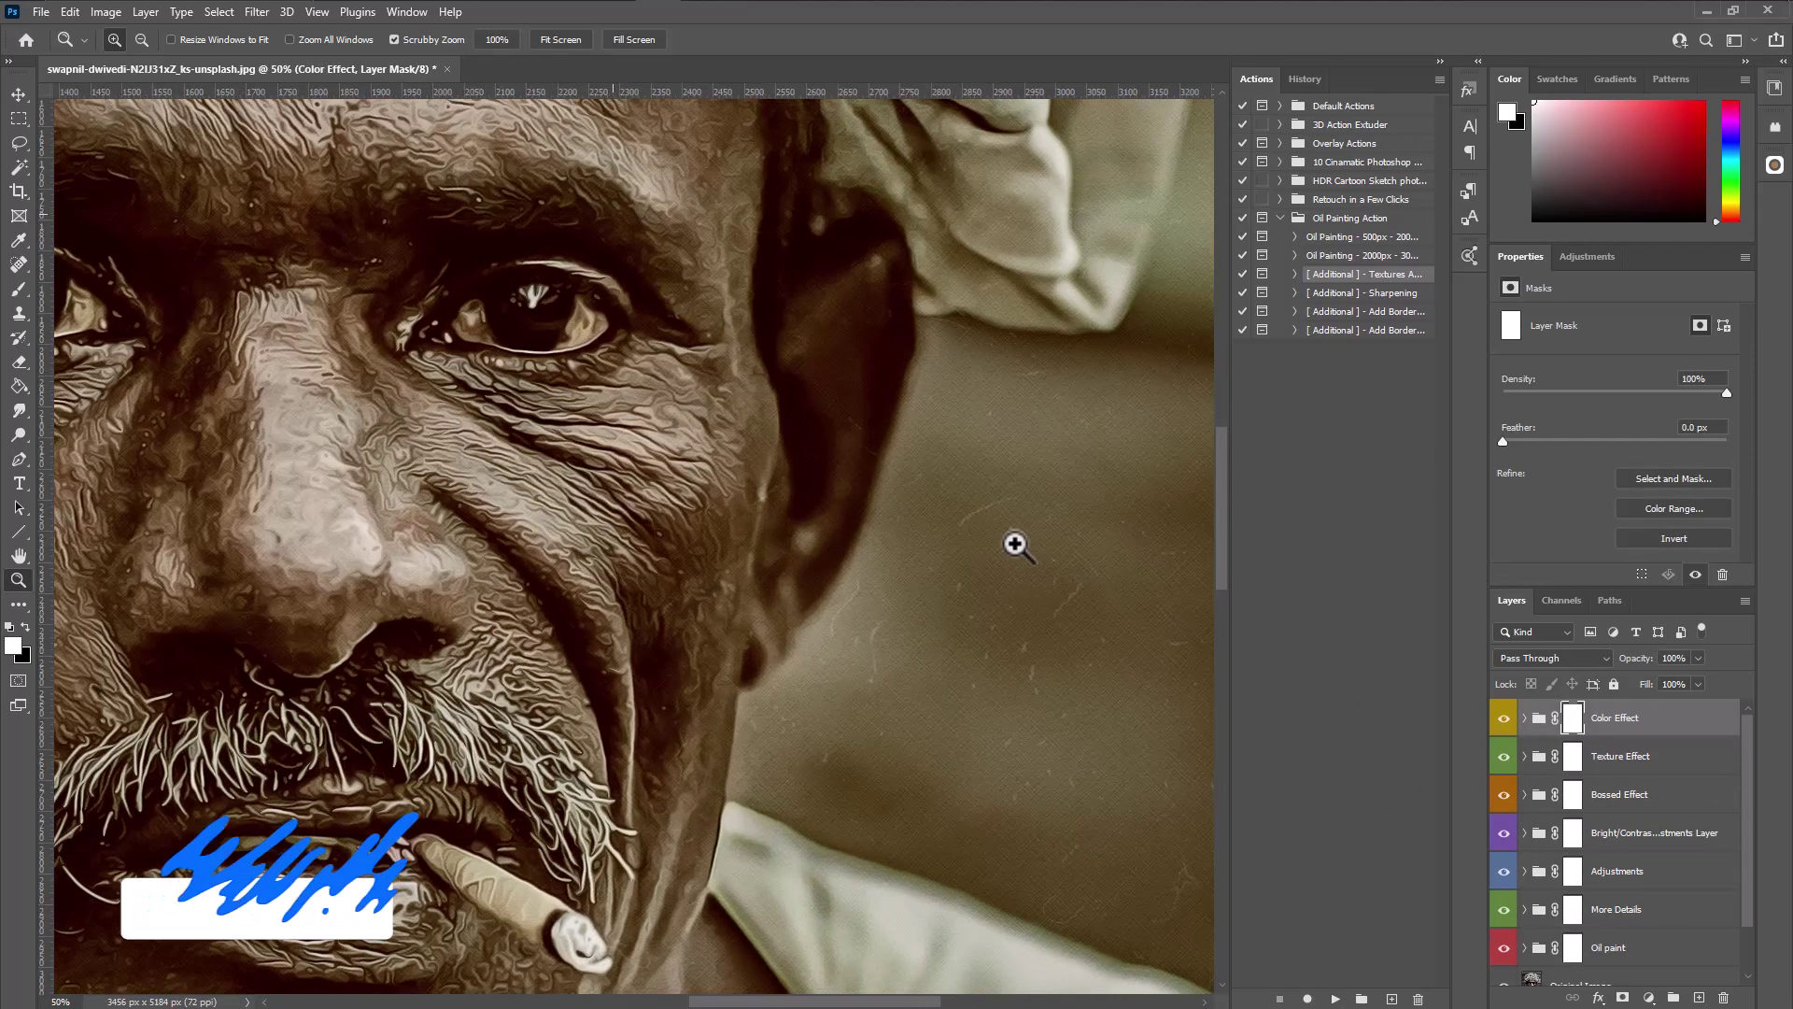
{"action": "left_click", "coordinate": [1012, 536]}
{"action": "right_click", "coordinate": [1080, 486]}
{"action": "left_click", "coordinate": [1083, 489]}
{"action": "left_click", "coordinate": [1373, 295]}
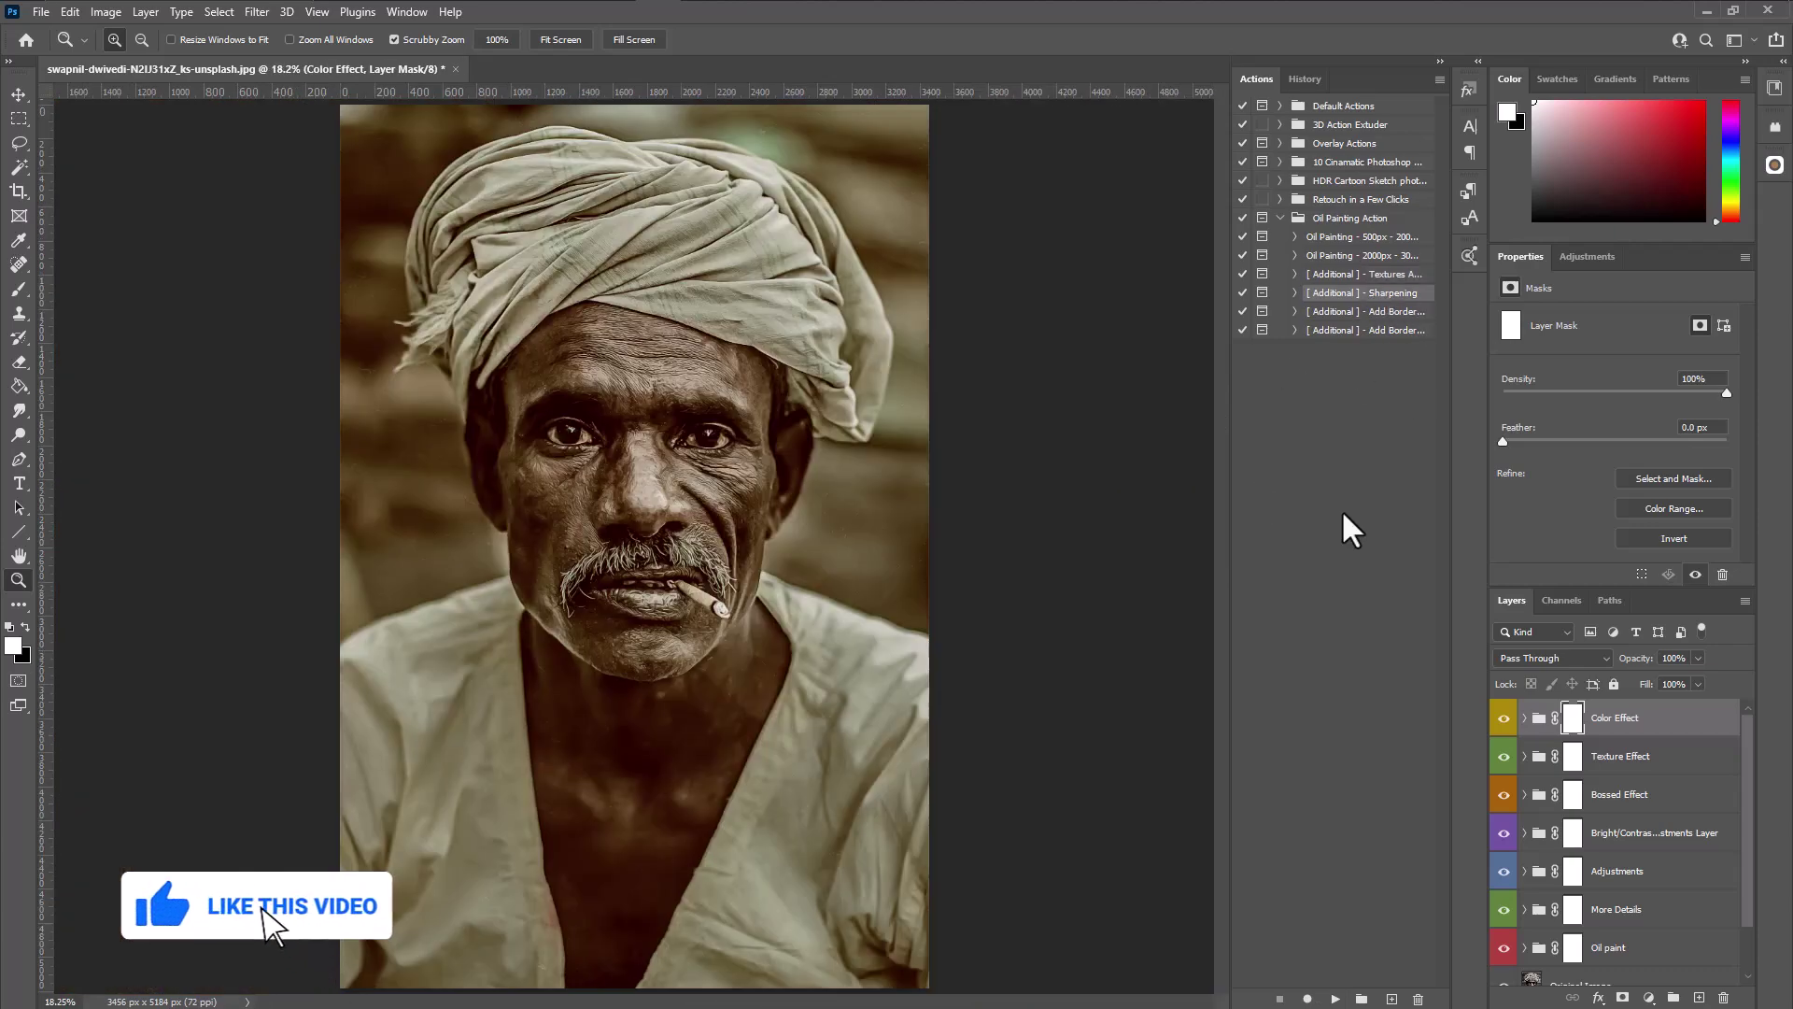
{"action": "left_click", "coordinate": [1335, 998]}
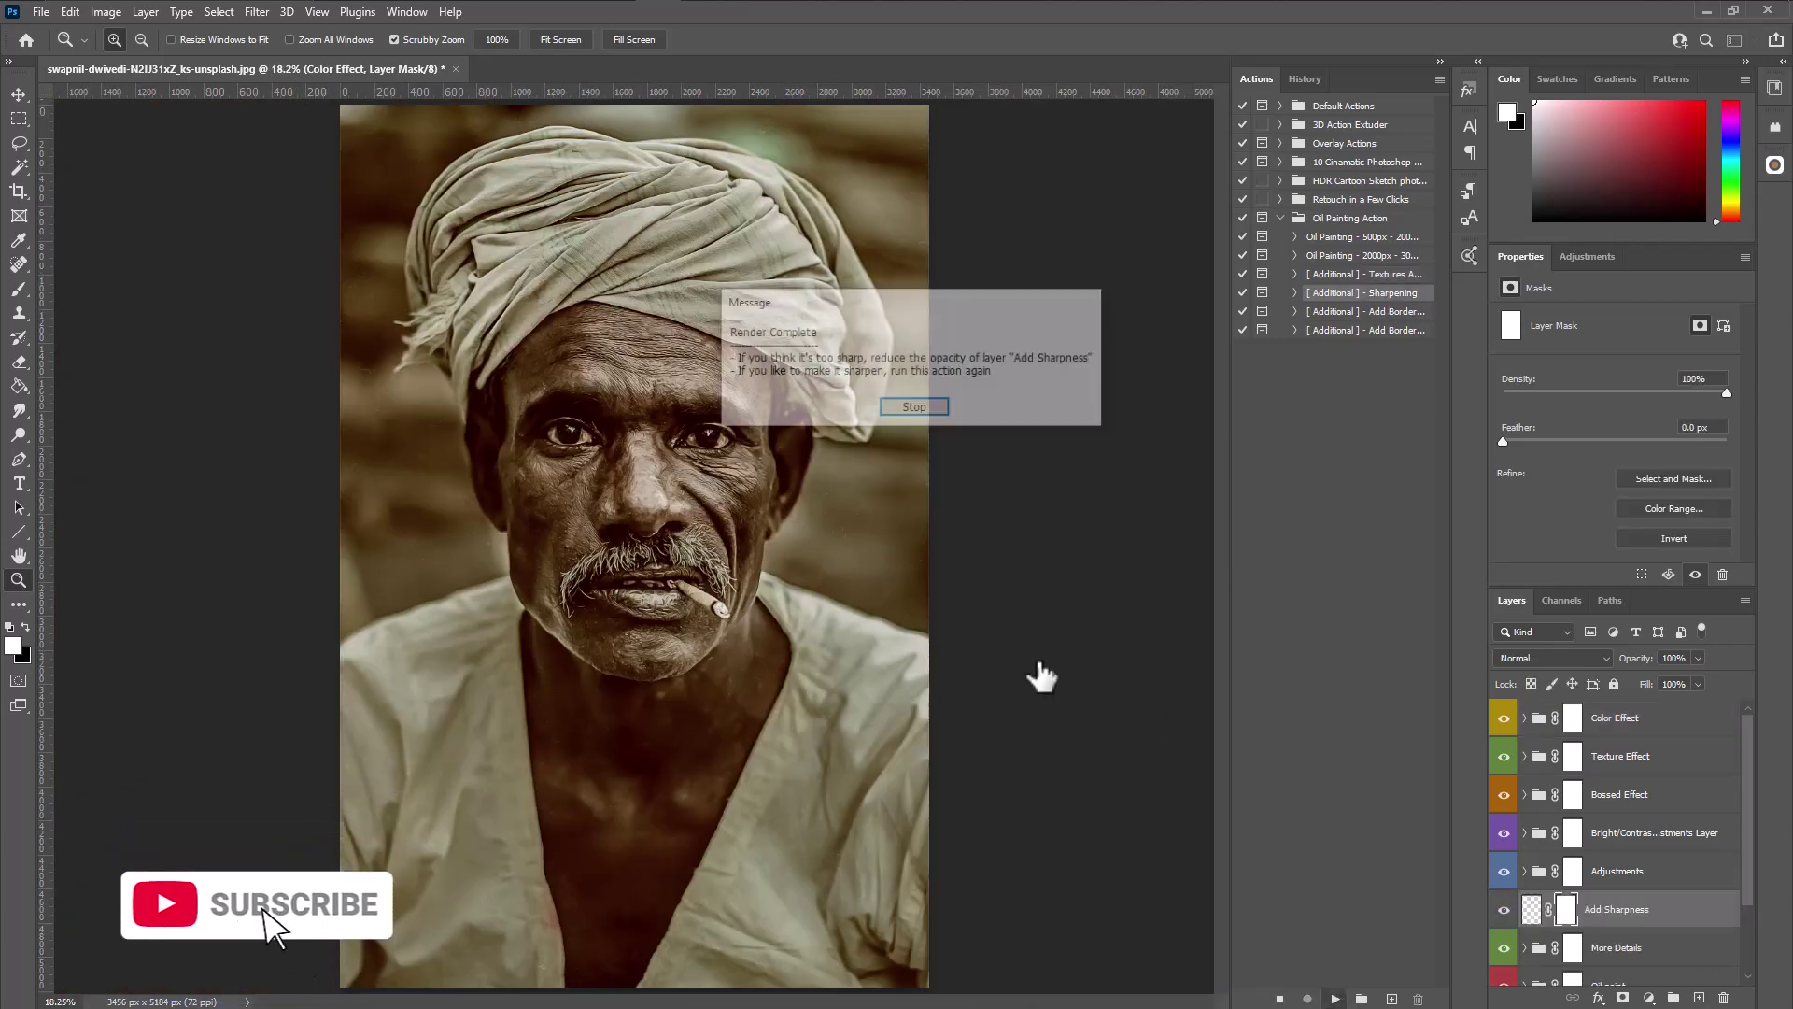
- Add a white frame with the [Additional] - Add Border action and hide the Color Effect group
{"action": "left_click", "coordinate": [913, 408]}
{"action": "left_click_drag", "start_coordinate": [662, 521], "coordinate": [774, 321]}
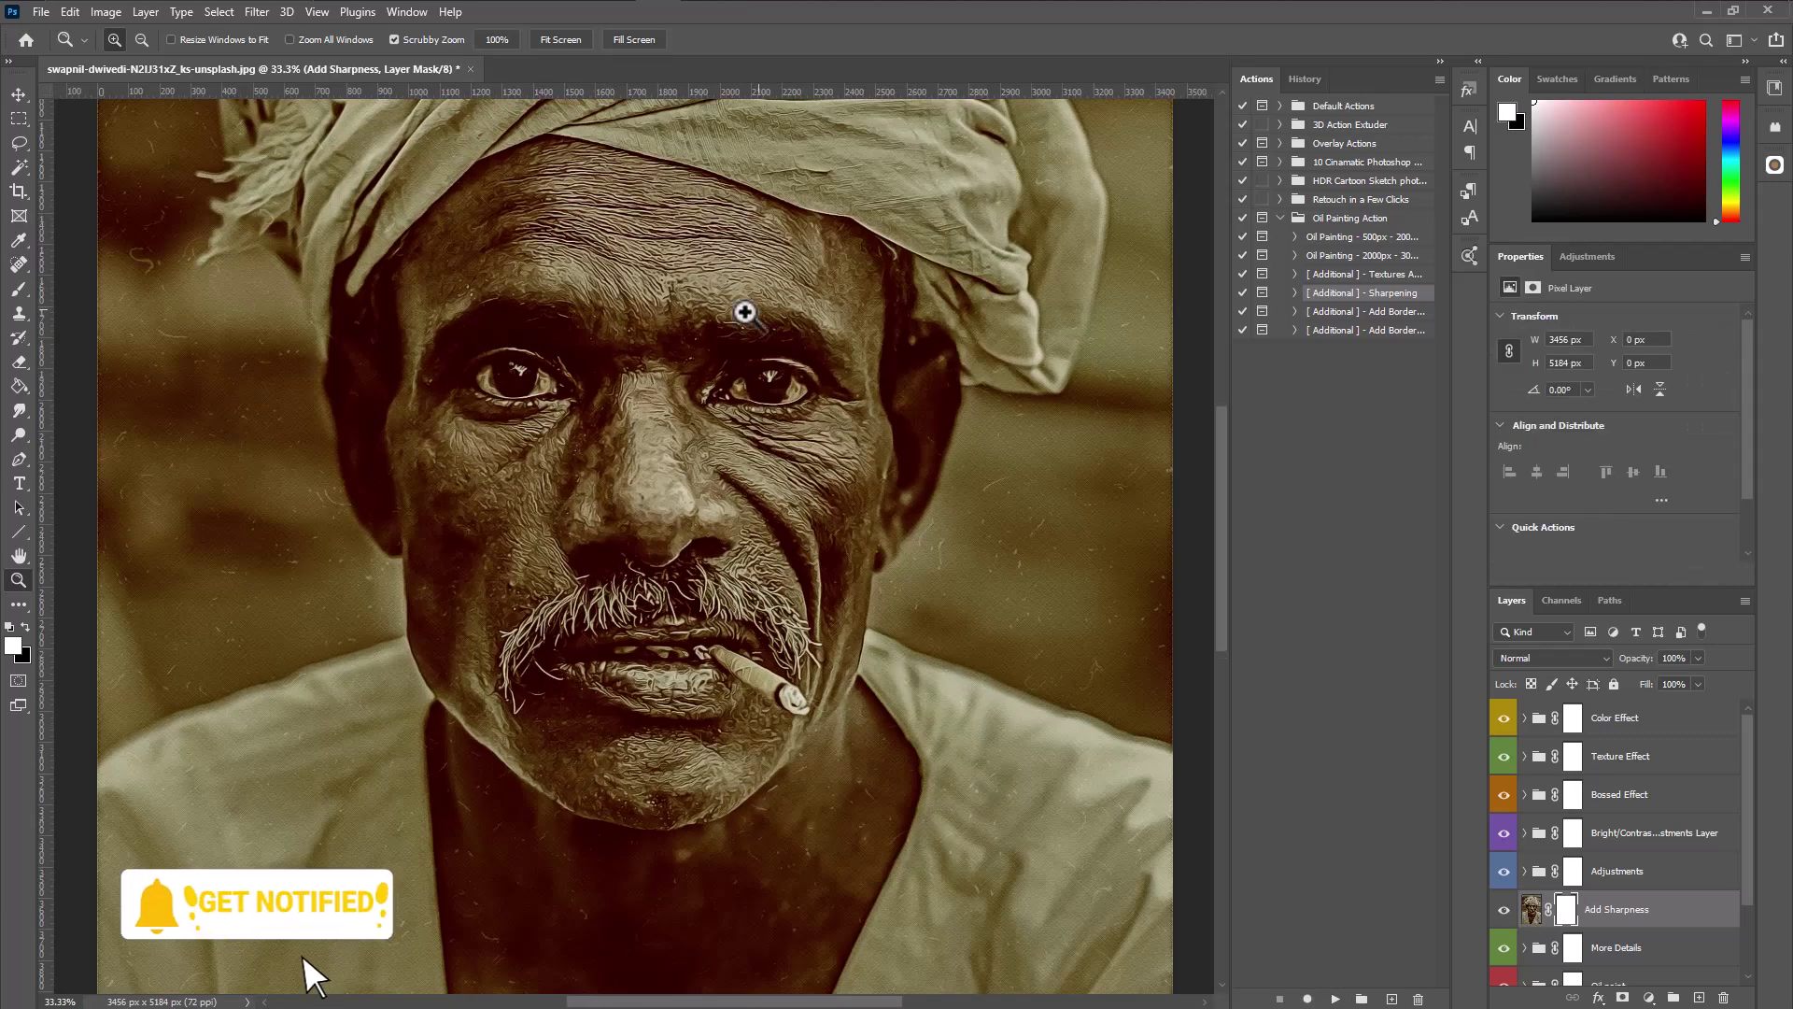
{"action": "left_click", "coordinate": [1365, 311]}
{"action": "left_click", "coordinate": [1335, 998]}
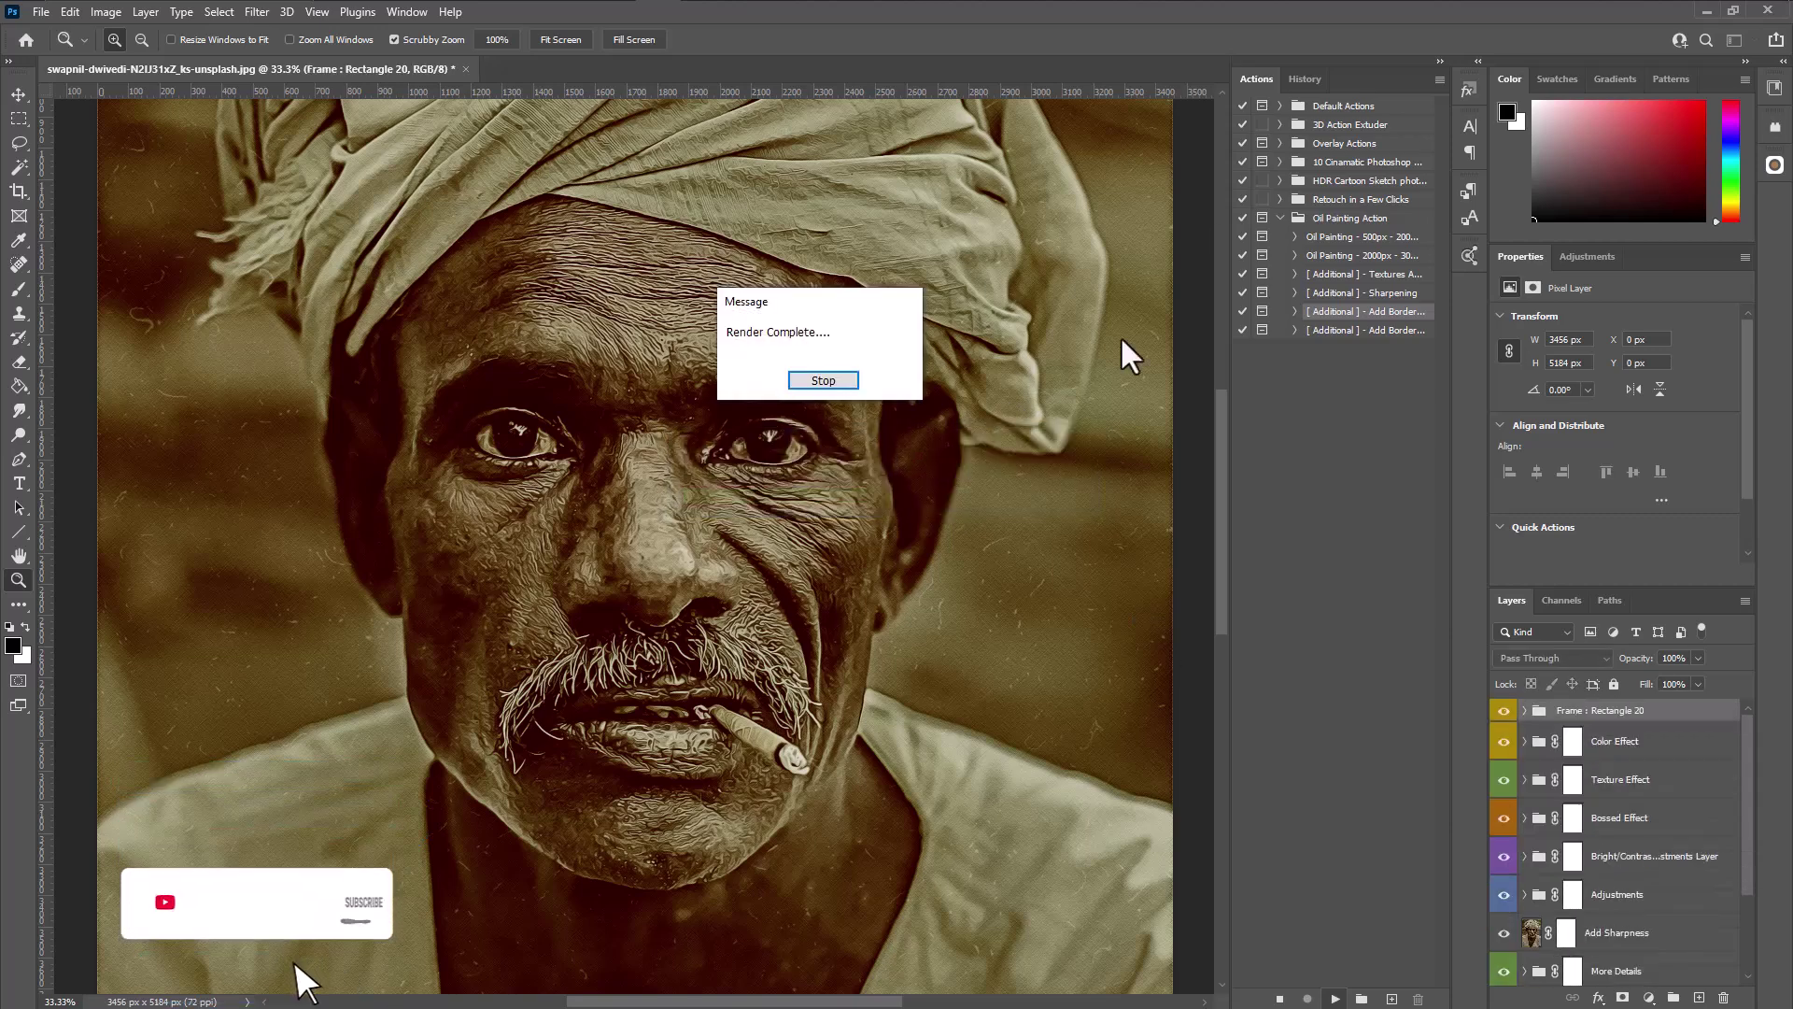
{"action": "left_click", "coordinate": [822, 379]}
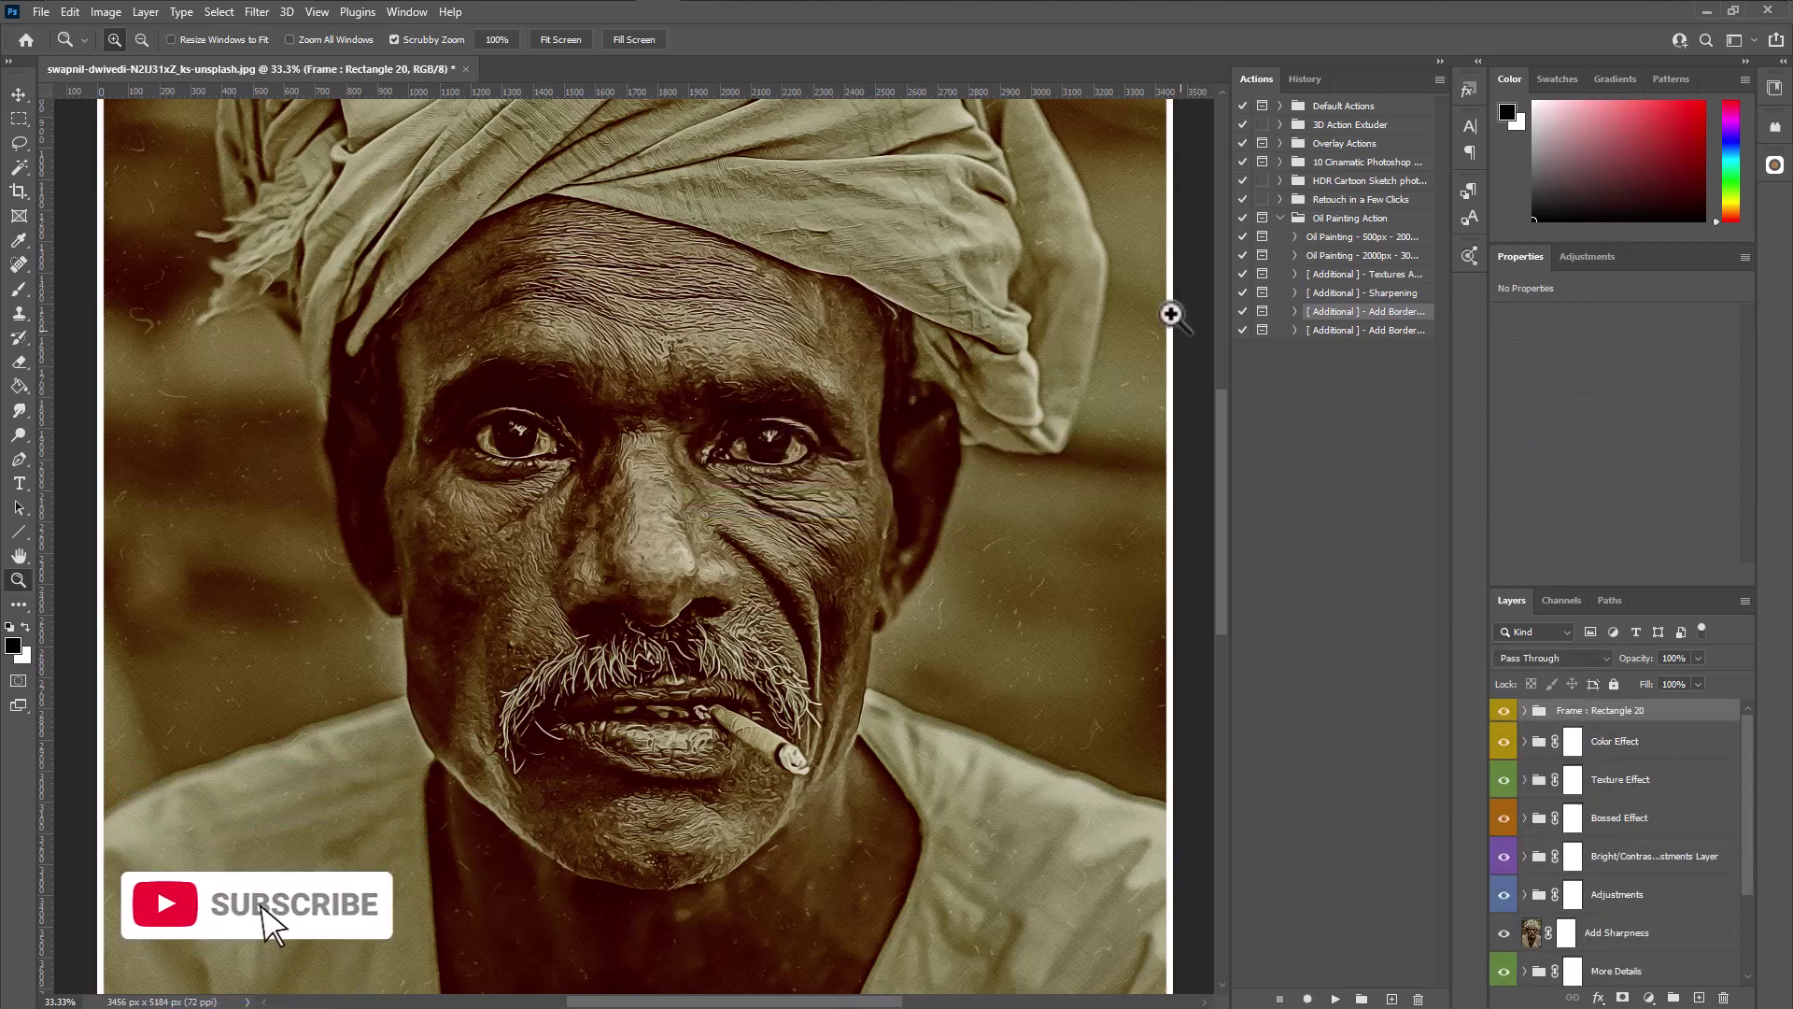
{"action": "left_click", "coordinate": [1503, 741]}
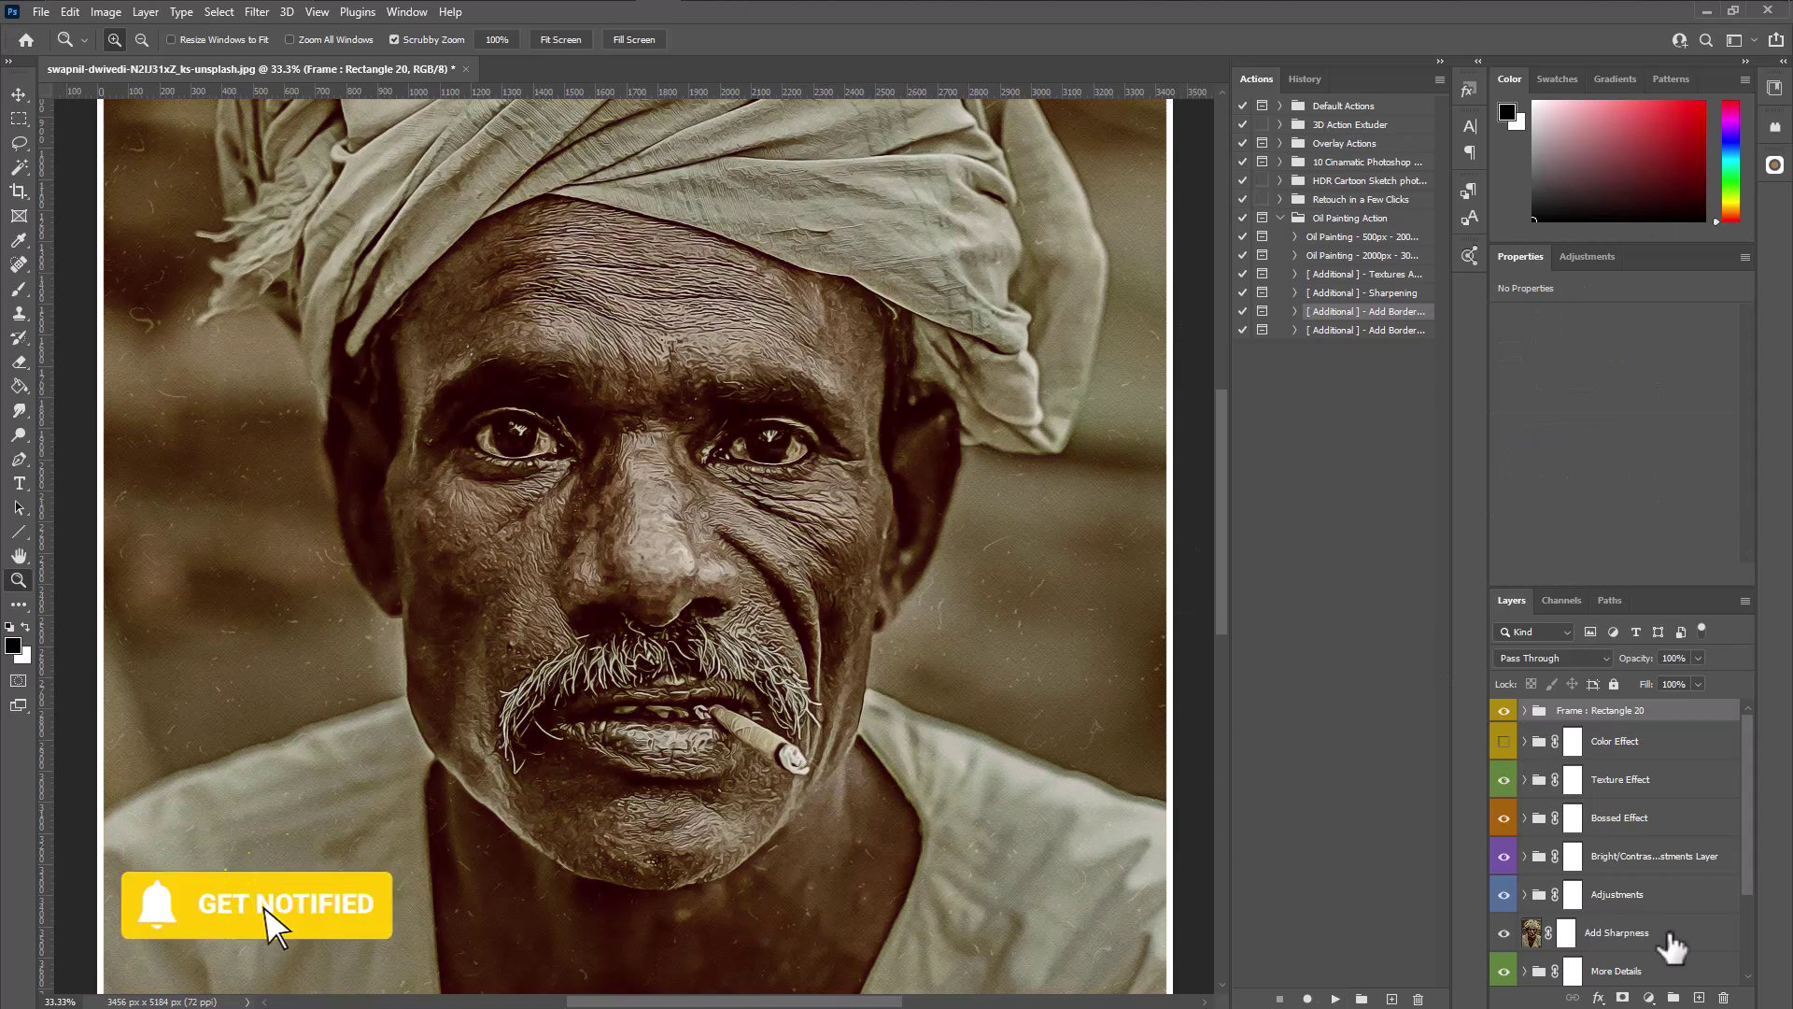
- Turn on the Boost Up Highlights, Low/Contrast, High/Bright/Contrast, Bright/Contrast and Density layers
{"action": "left_click", "coordinate": [1623, 857]}
{"action": "left_click", "coordinate": [1523, 856]}
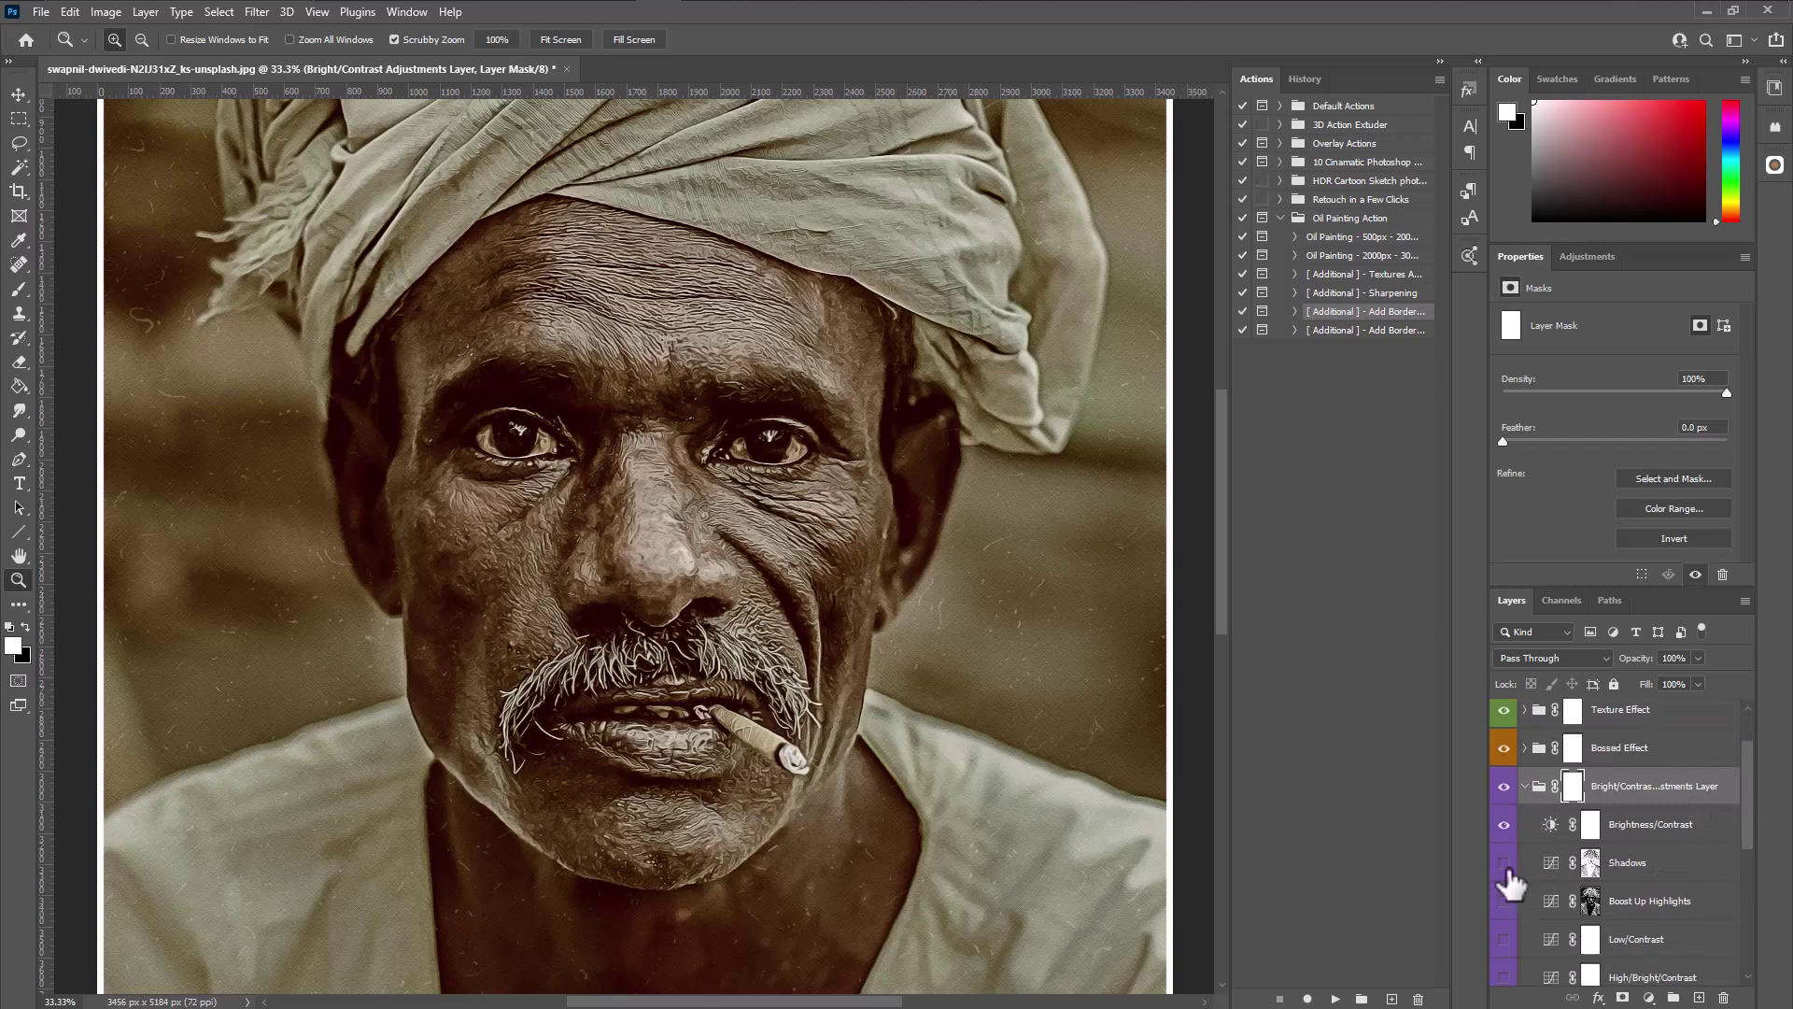
{"action": "left_click", "coordinate": [1504, 900]}
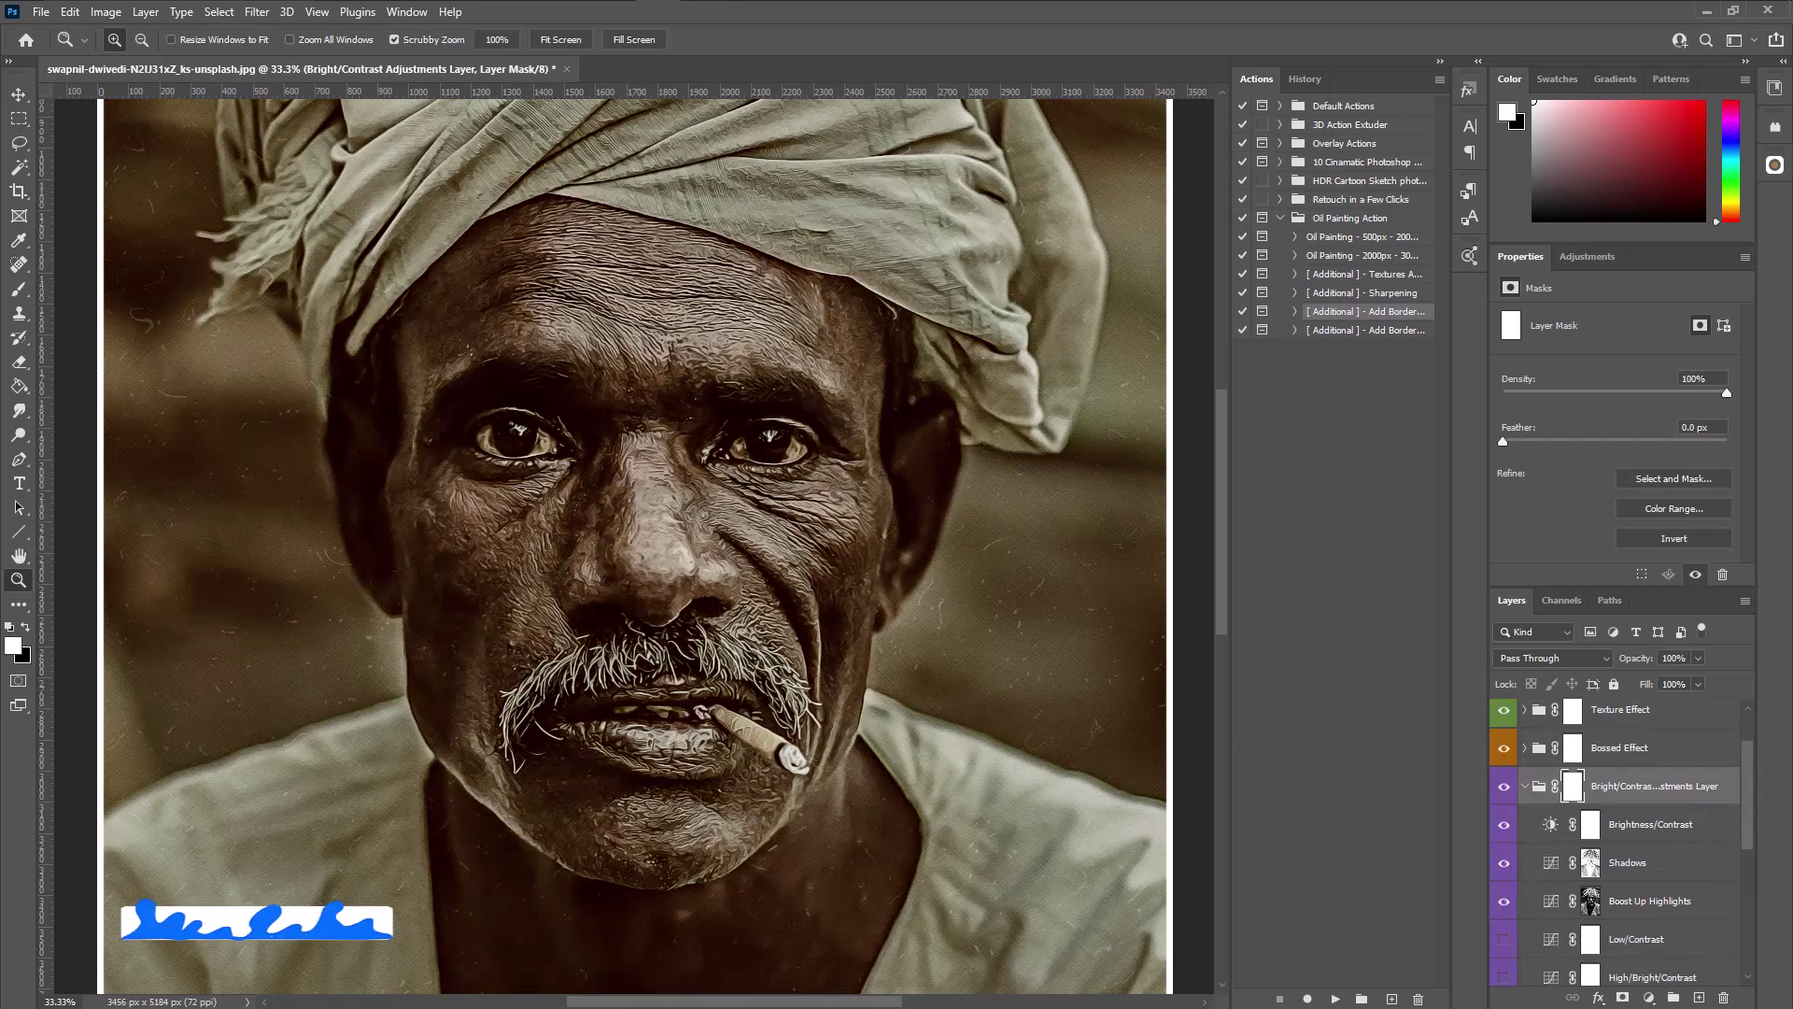
{"action": "left_click", "coordinate": [1503, 939]}
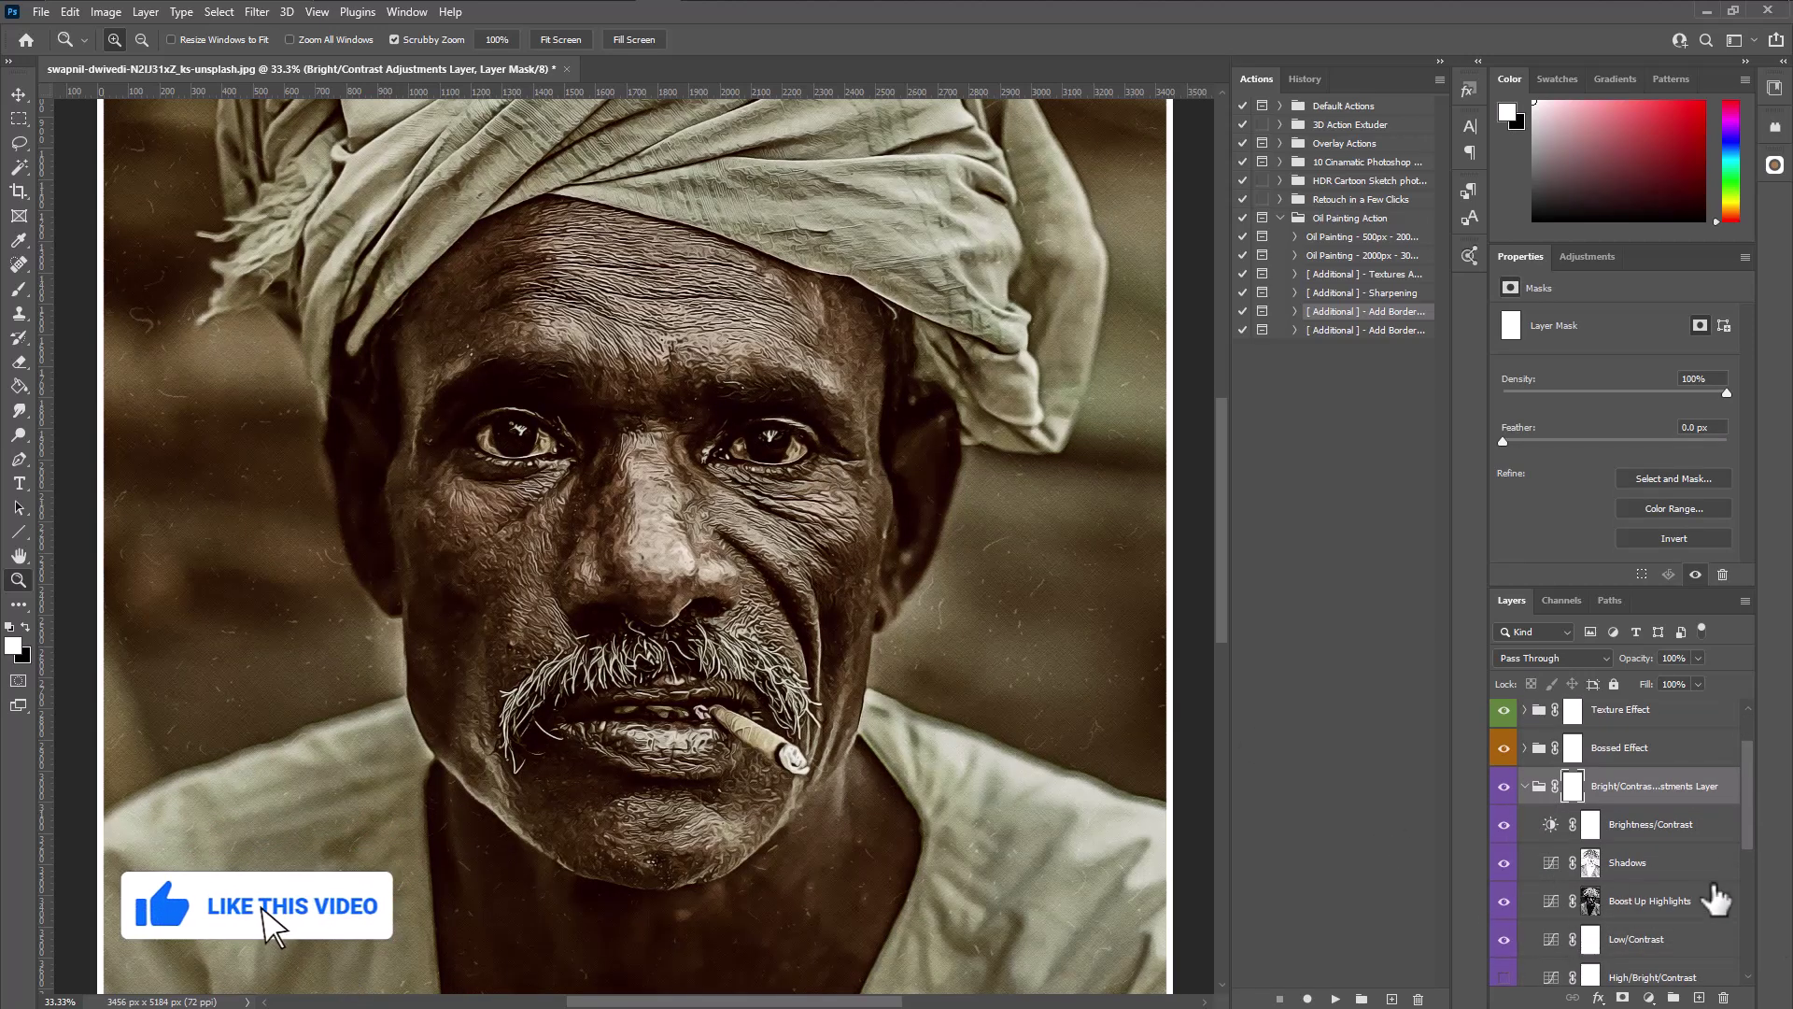
{"action": "scroll", "coordinate": [1658, 873], "scroll_direction": "down", "scroll_amount": 2}
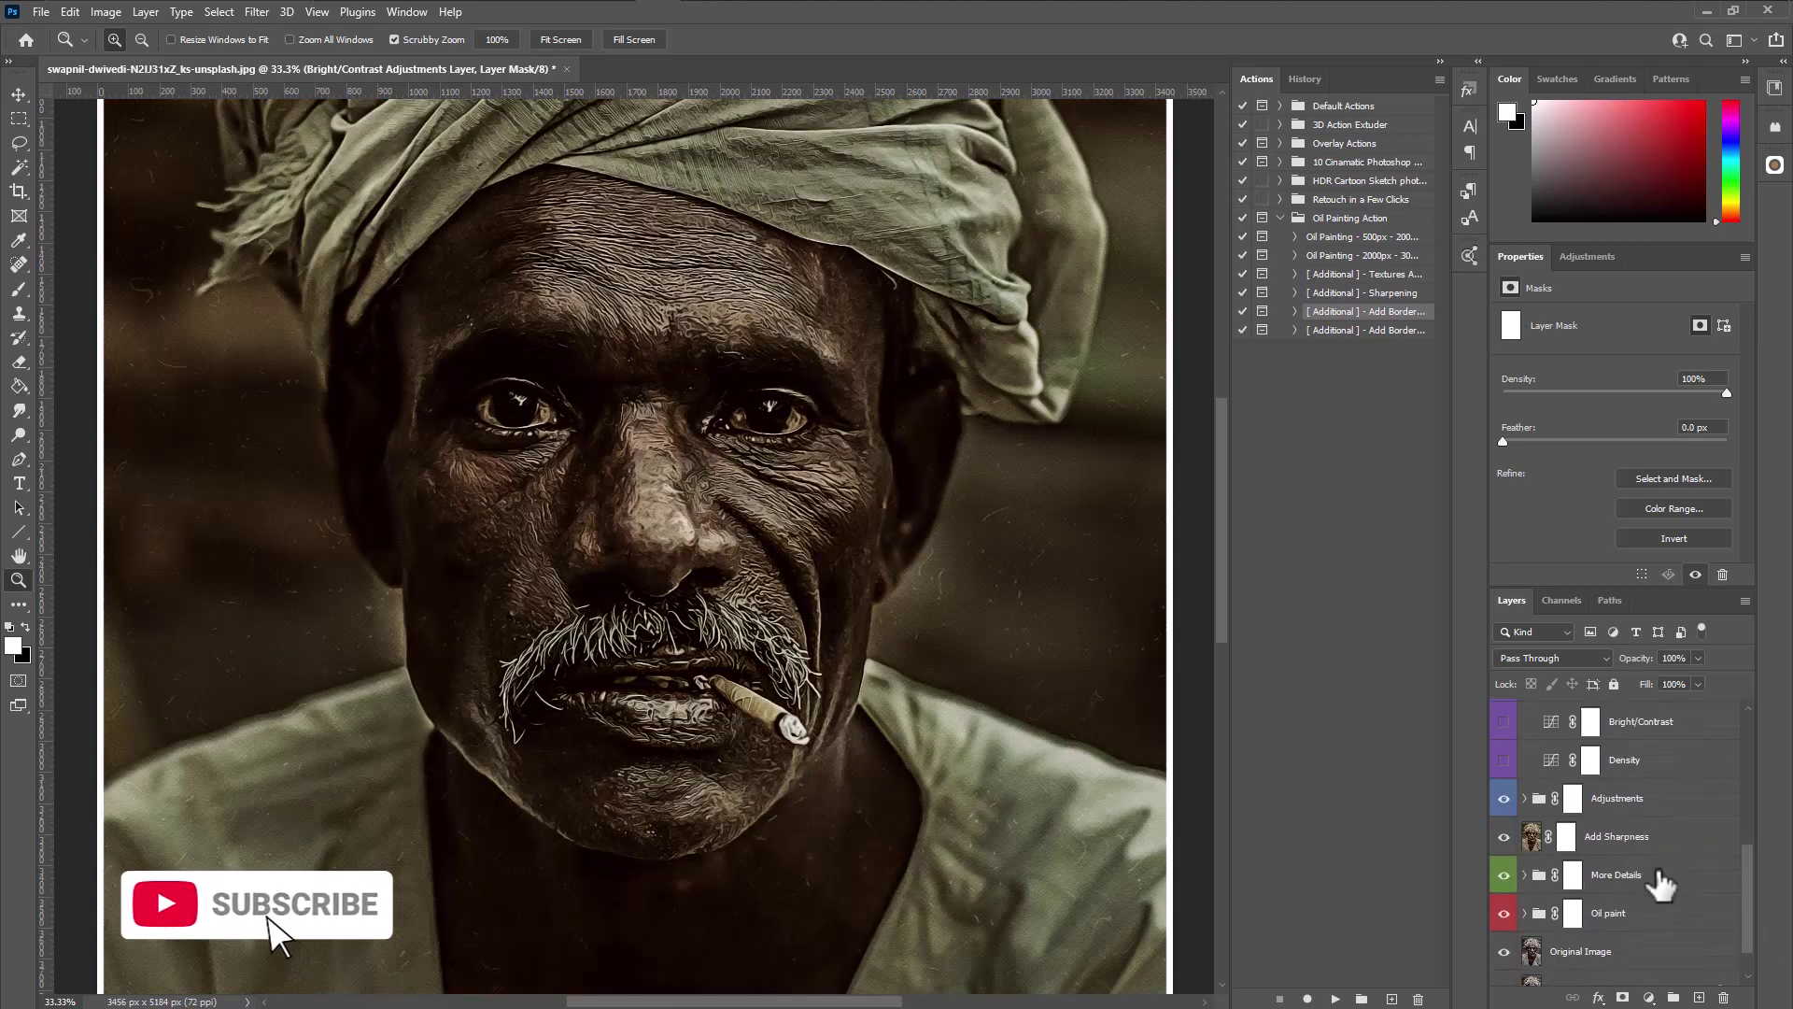
{"action": "scroll", "coordinate": [1660, 868], "scroll_direction": "down", "scroll_amount": 2}
{"action": "left_click", "coordinate": [1503, 824]}
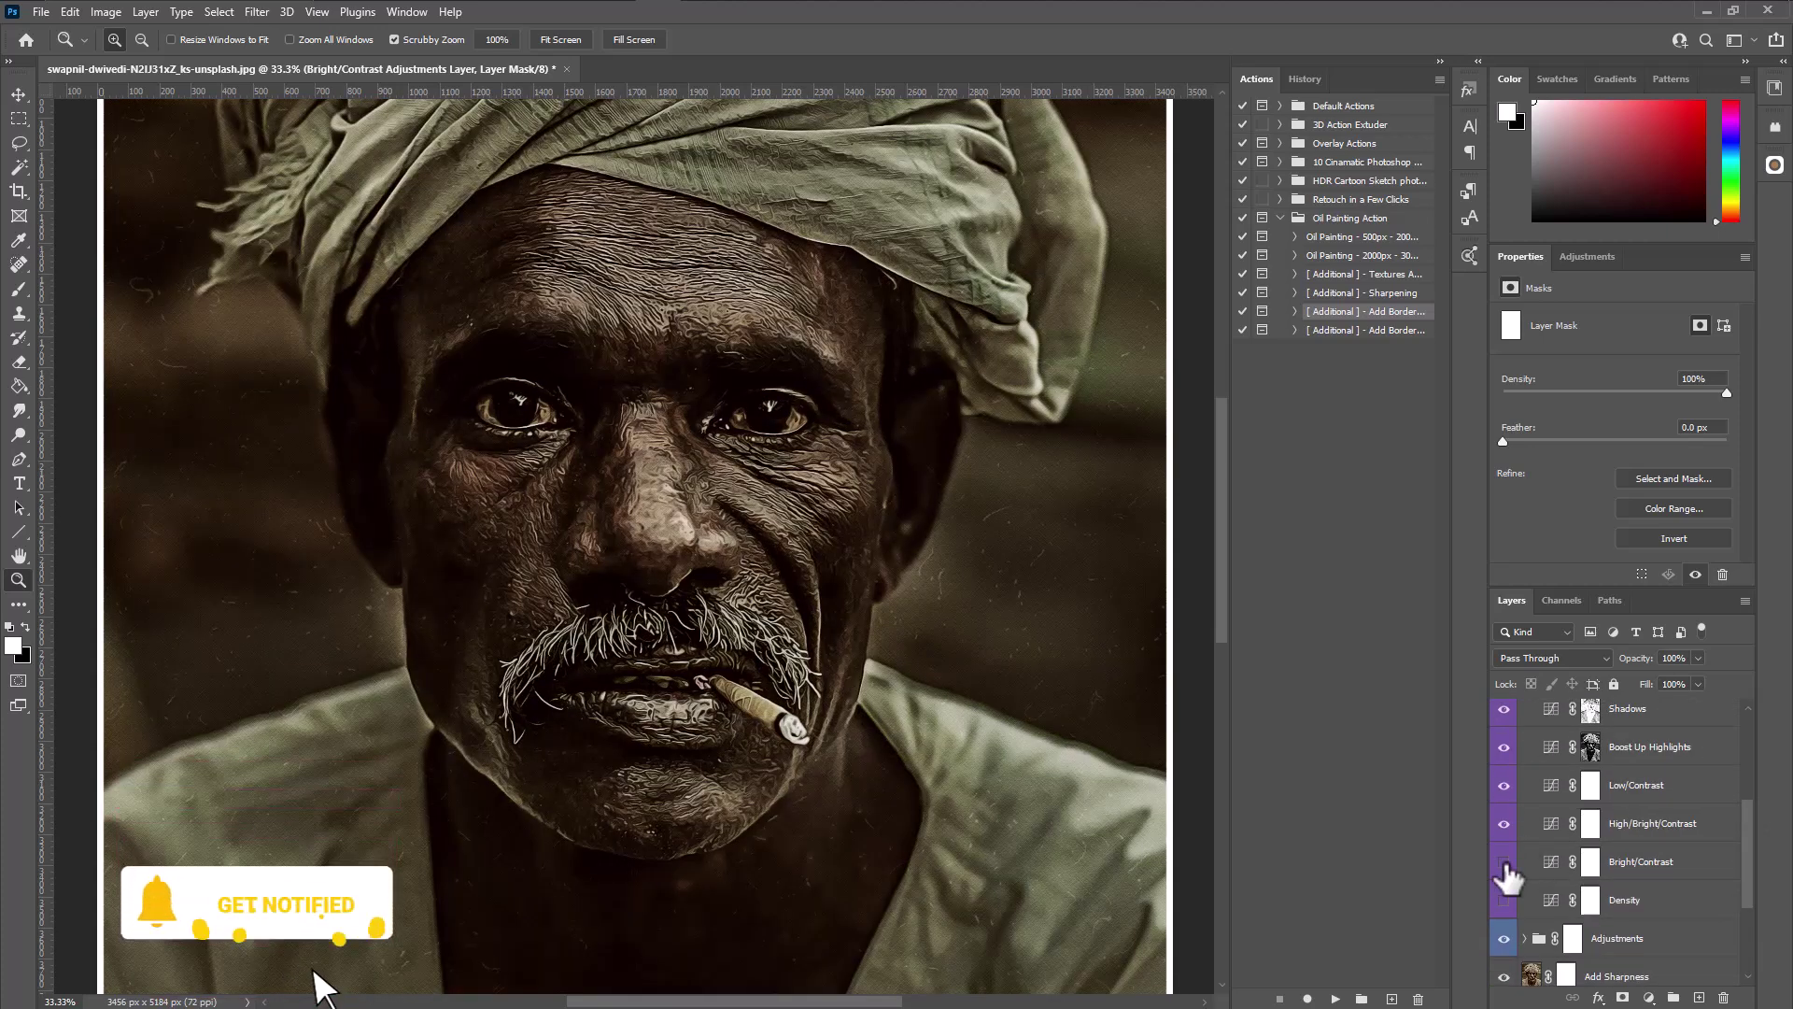
{"action": "left_click", "coordinate": [1504, 862]}
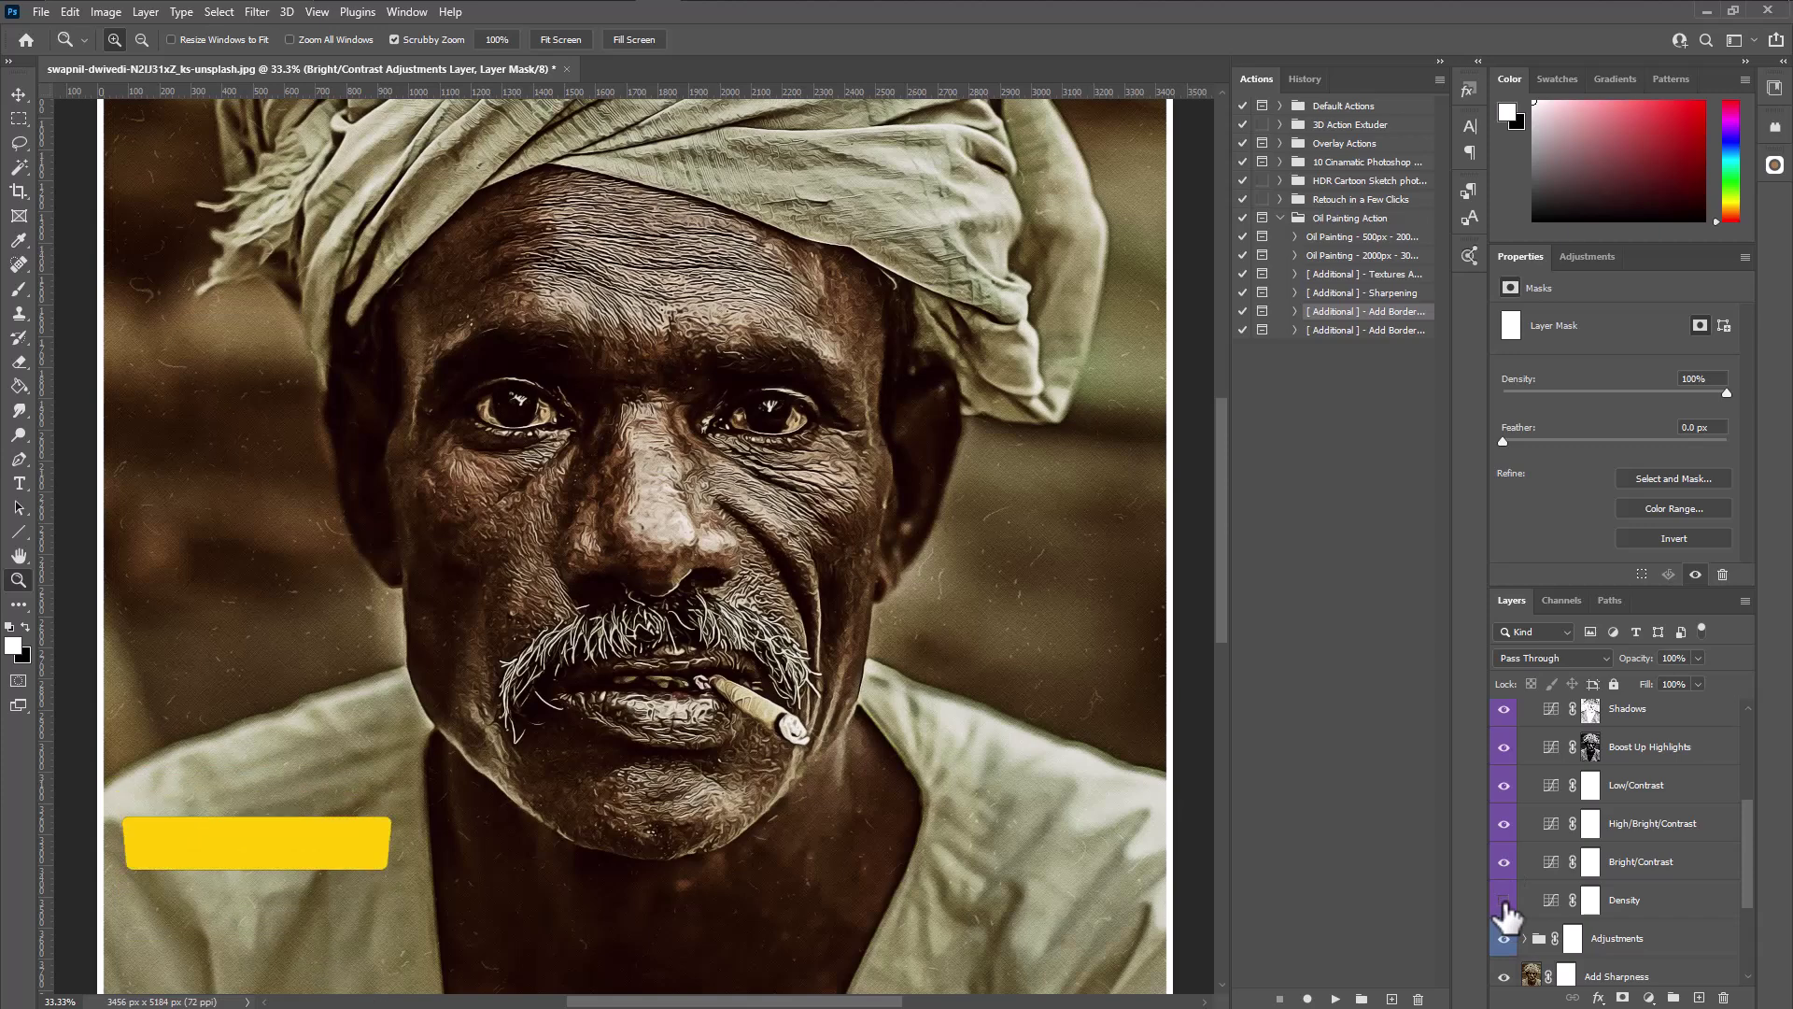
{"action": "left_click", "coordinate": [1503, 900]}
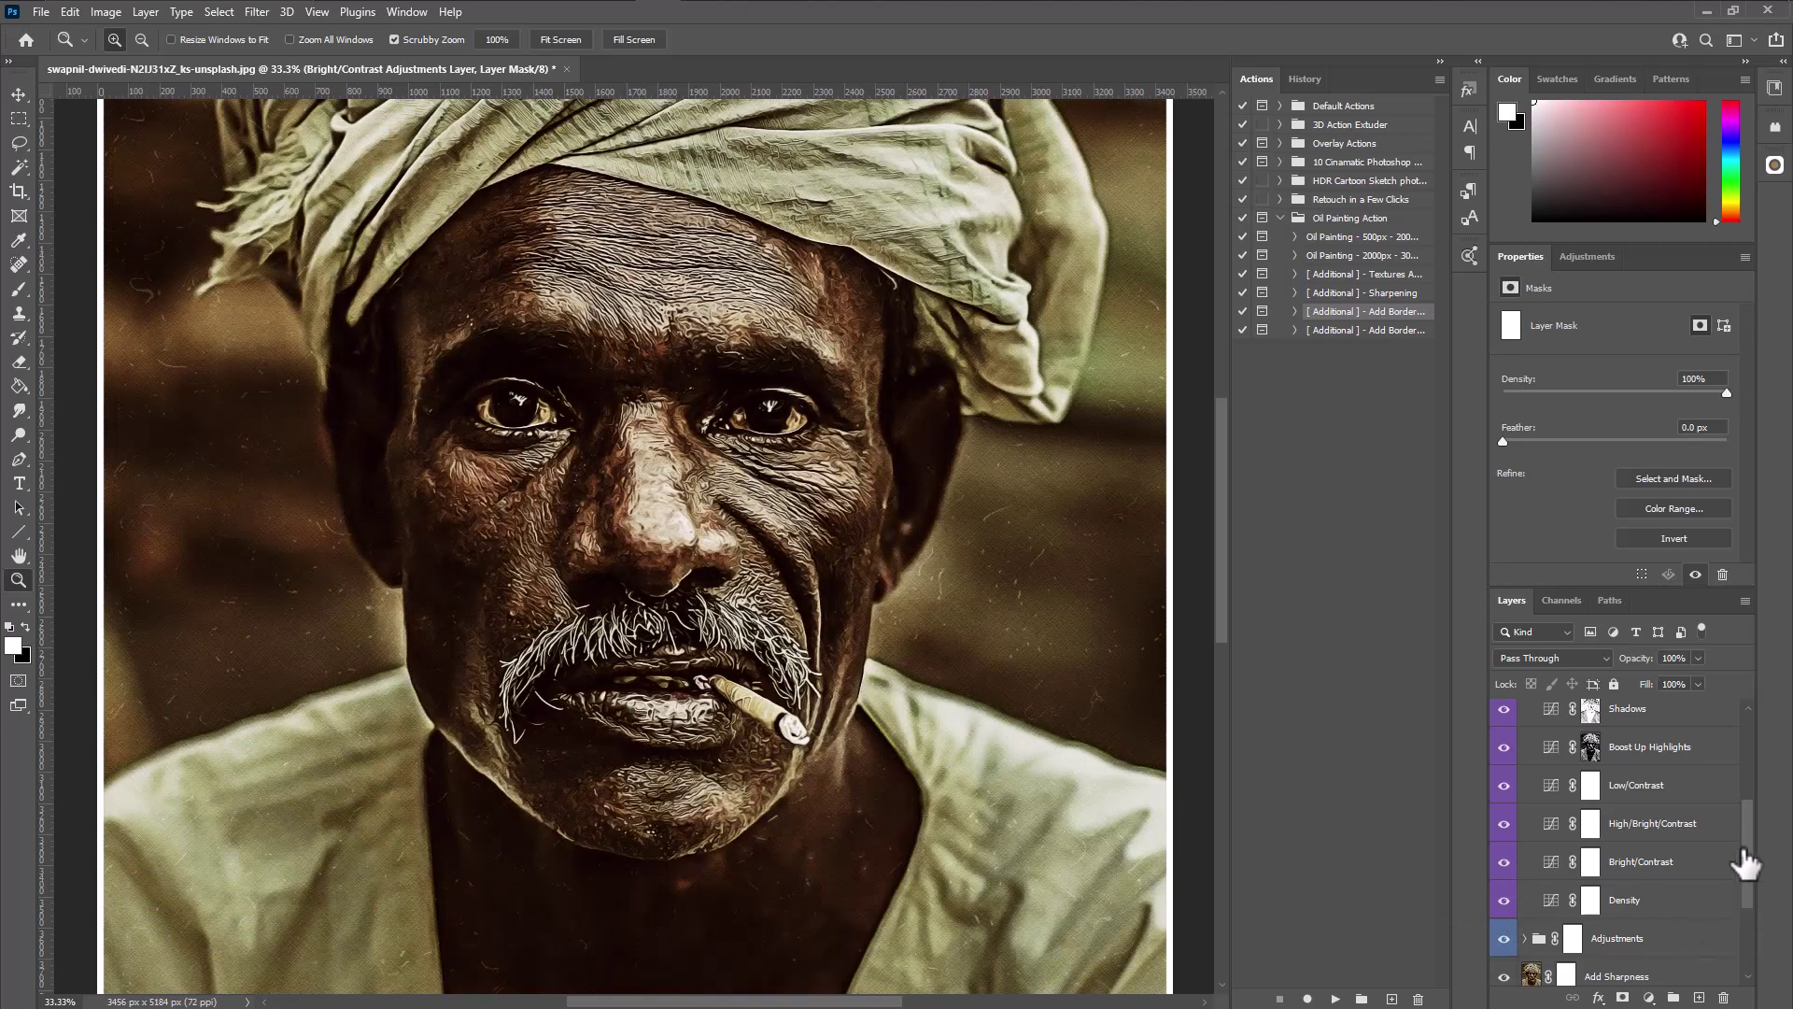
- Collapse the Bright/Contrast group and expand the Adjustments group
{"action": "scroll", "coordinate": [1718, 854], "scroll_direction": "up", "scroll_amount": 5}
{"action": "left_click", "coordinate": [1525, 857]}
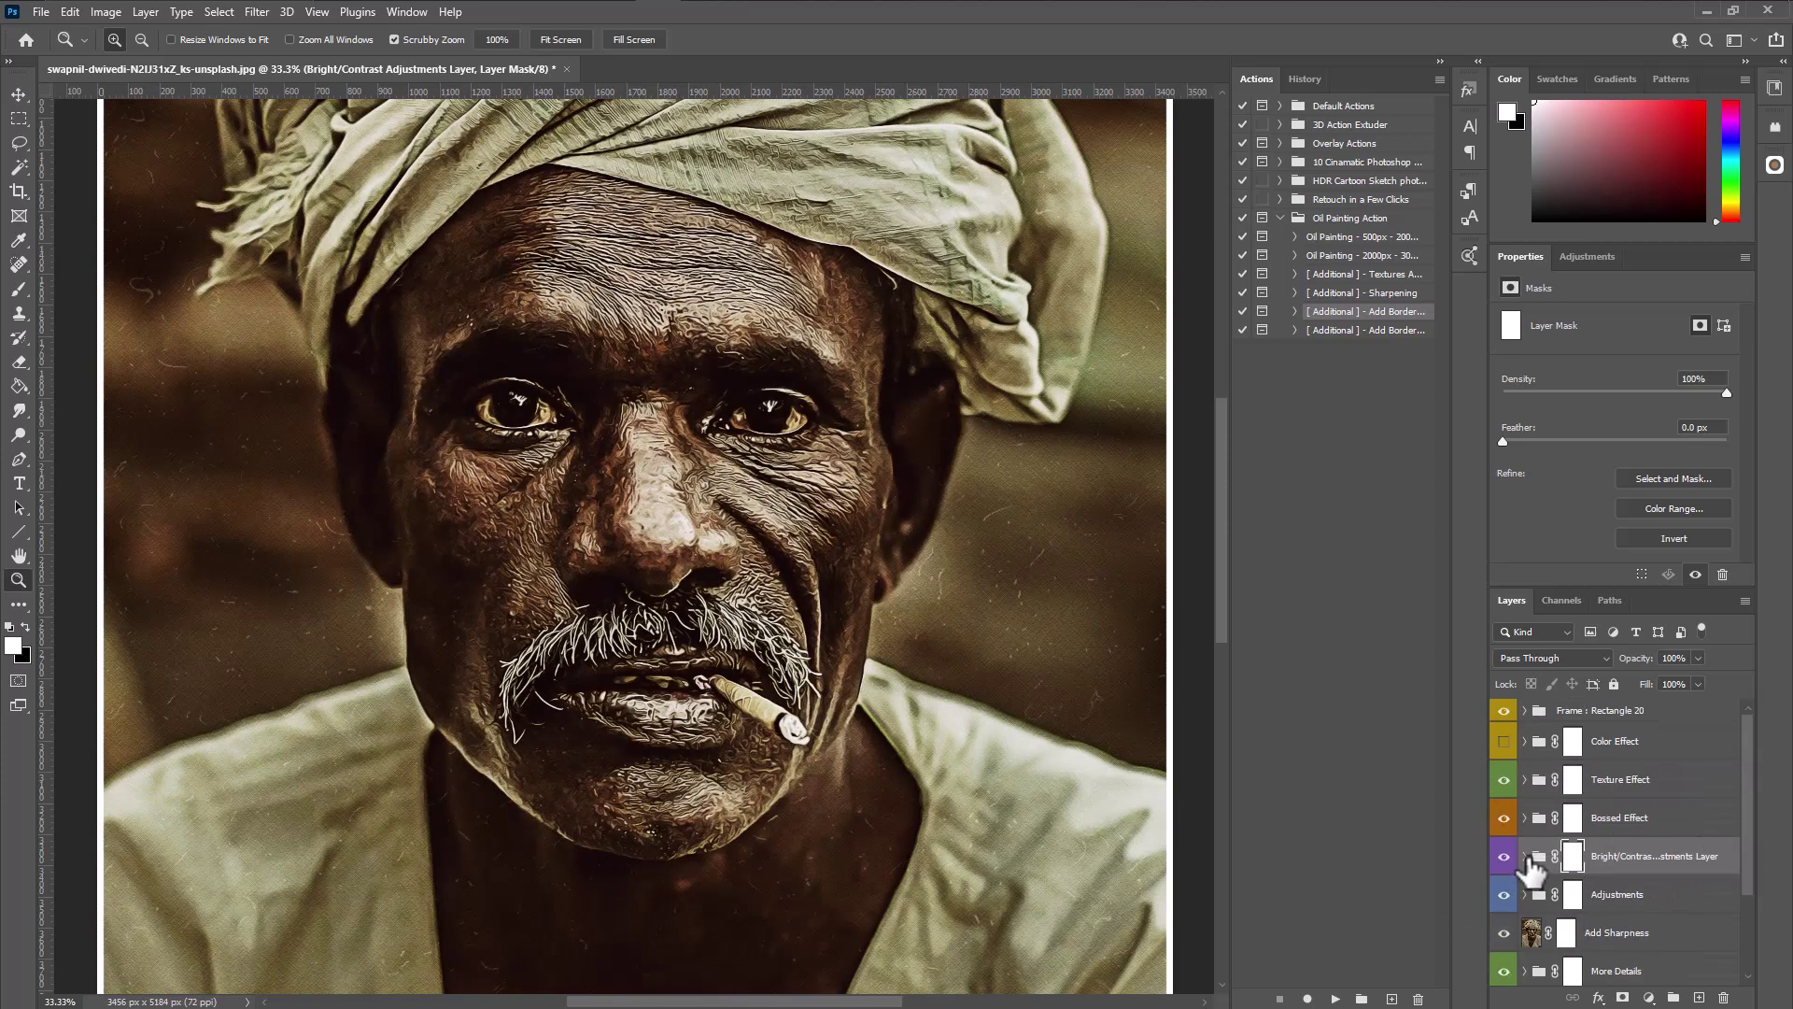
{"action": "left_click", "coordinate": [1707, 899]}
{"action": "left_click", "coordinate": [1525, 894]}
- Reshape the add contrast curve, steepening it and adding a point to deepen shadows
{"action": "scroll", "coordinate": [1662, 915], "scroll_direction": "down", "scroll_amount": 3}
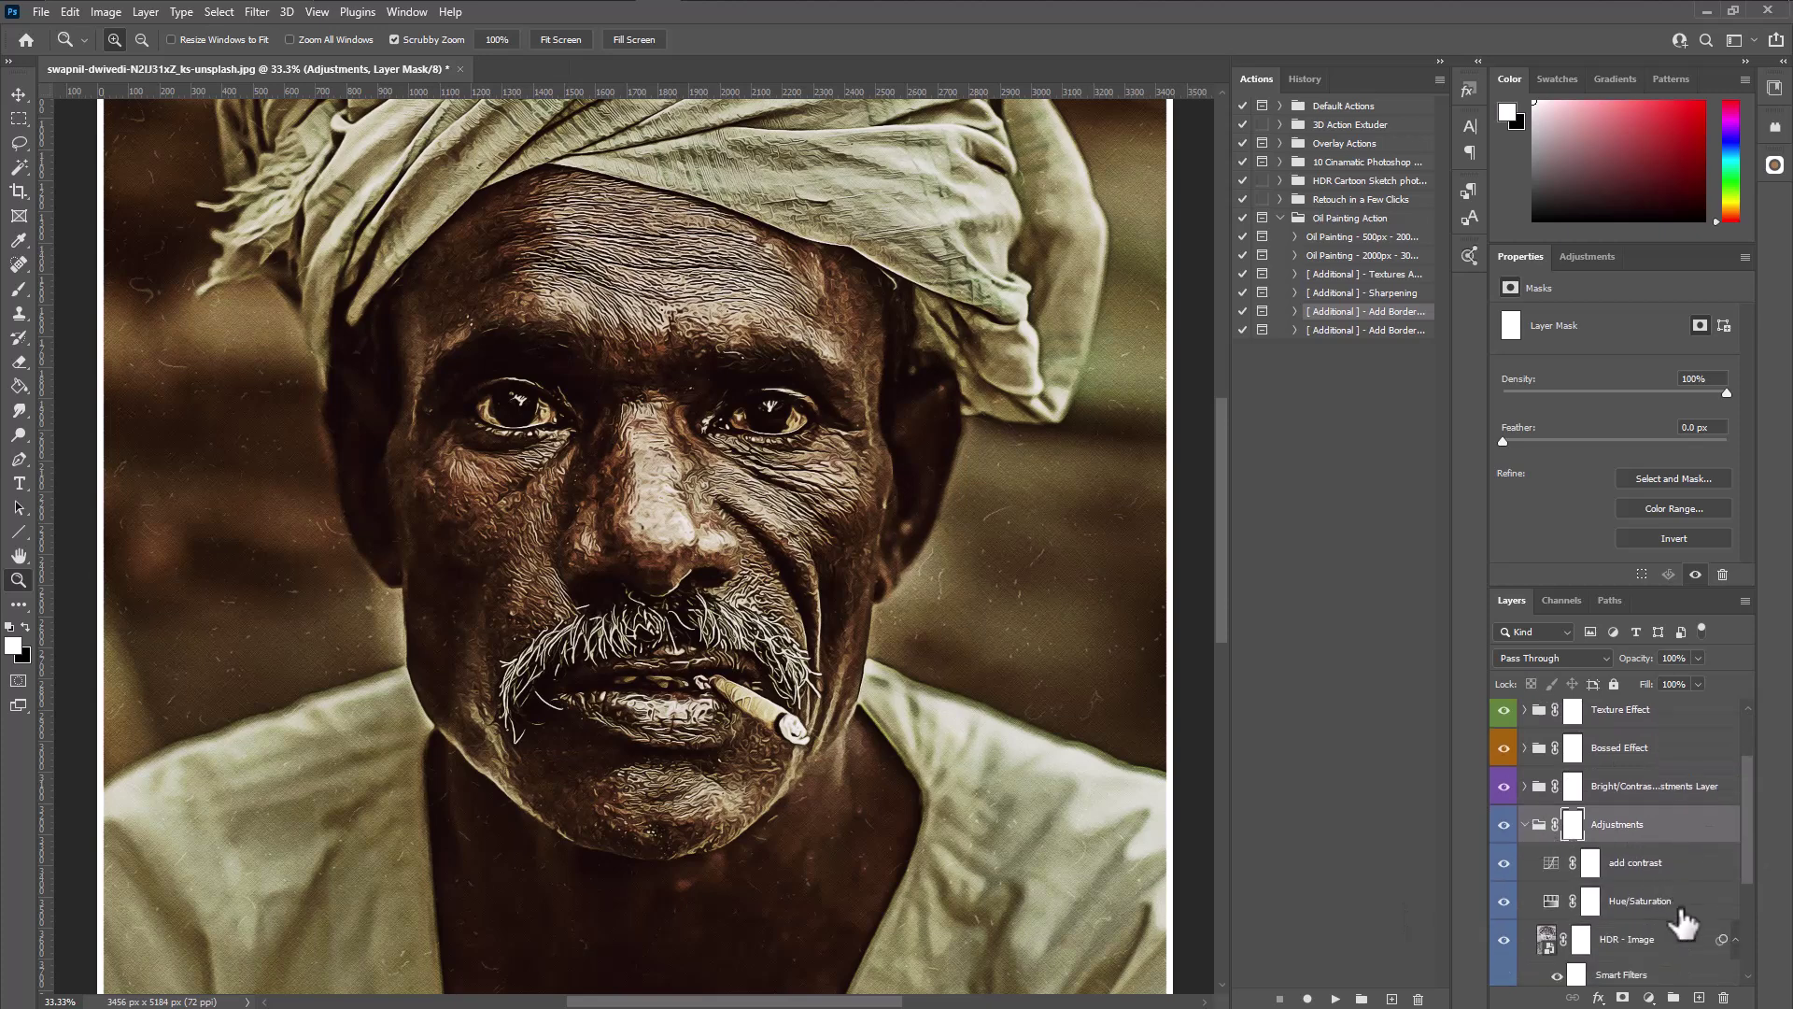
{"action": "left_click", "coordinate": [1554, 857]}
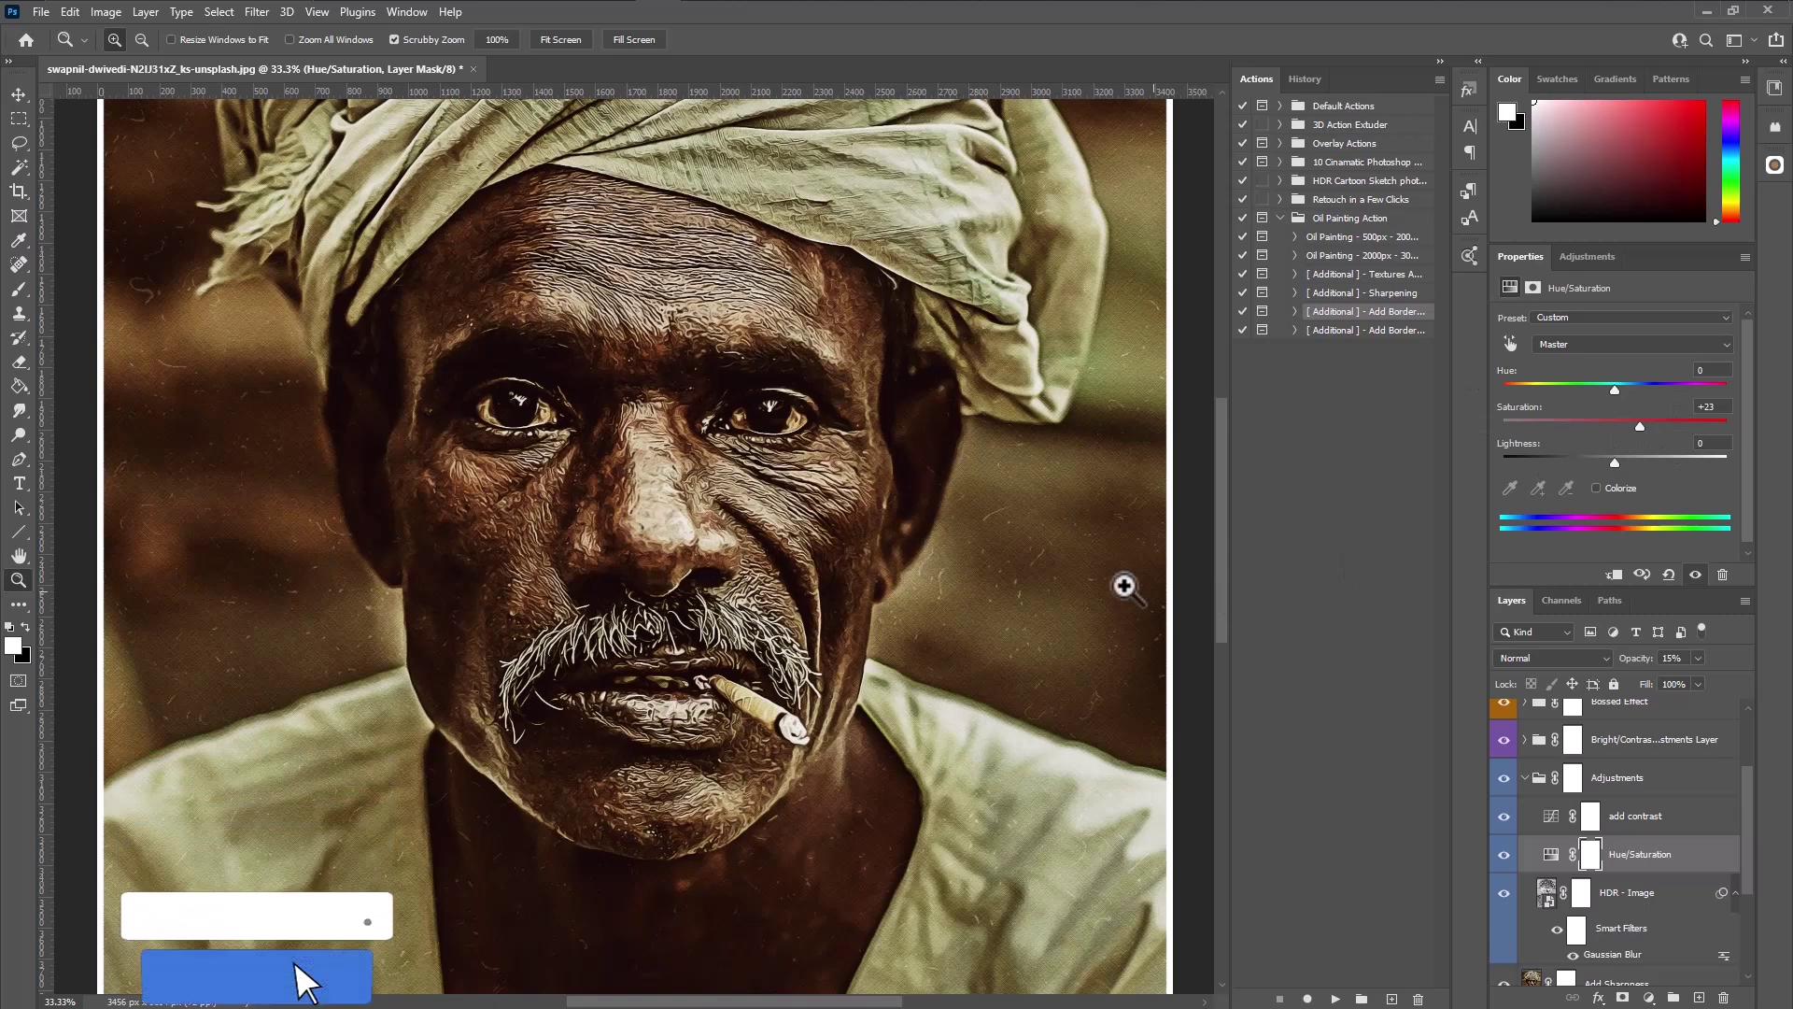
{"action": "scroll", "coordinate": [1550, 836], "scroll_direction": "down", "scroll_amount": 1}
{"action": "left_click", "coordinate": [1547, 793]}
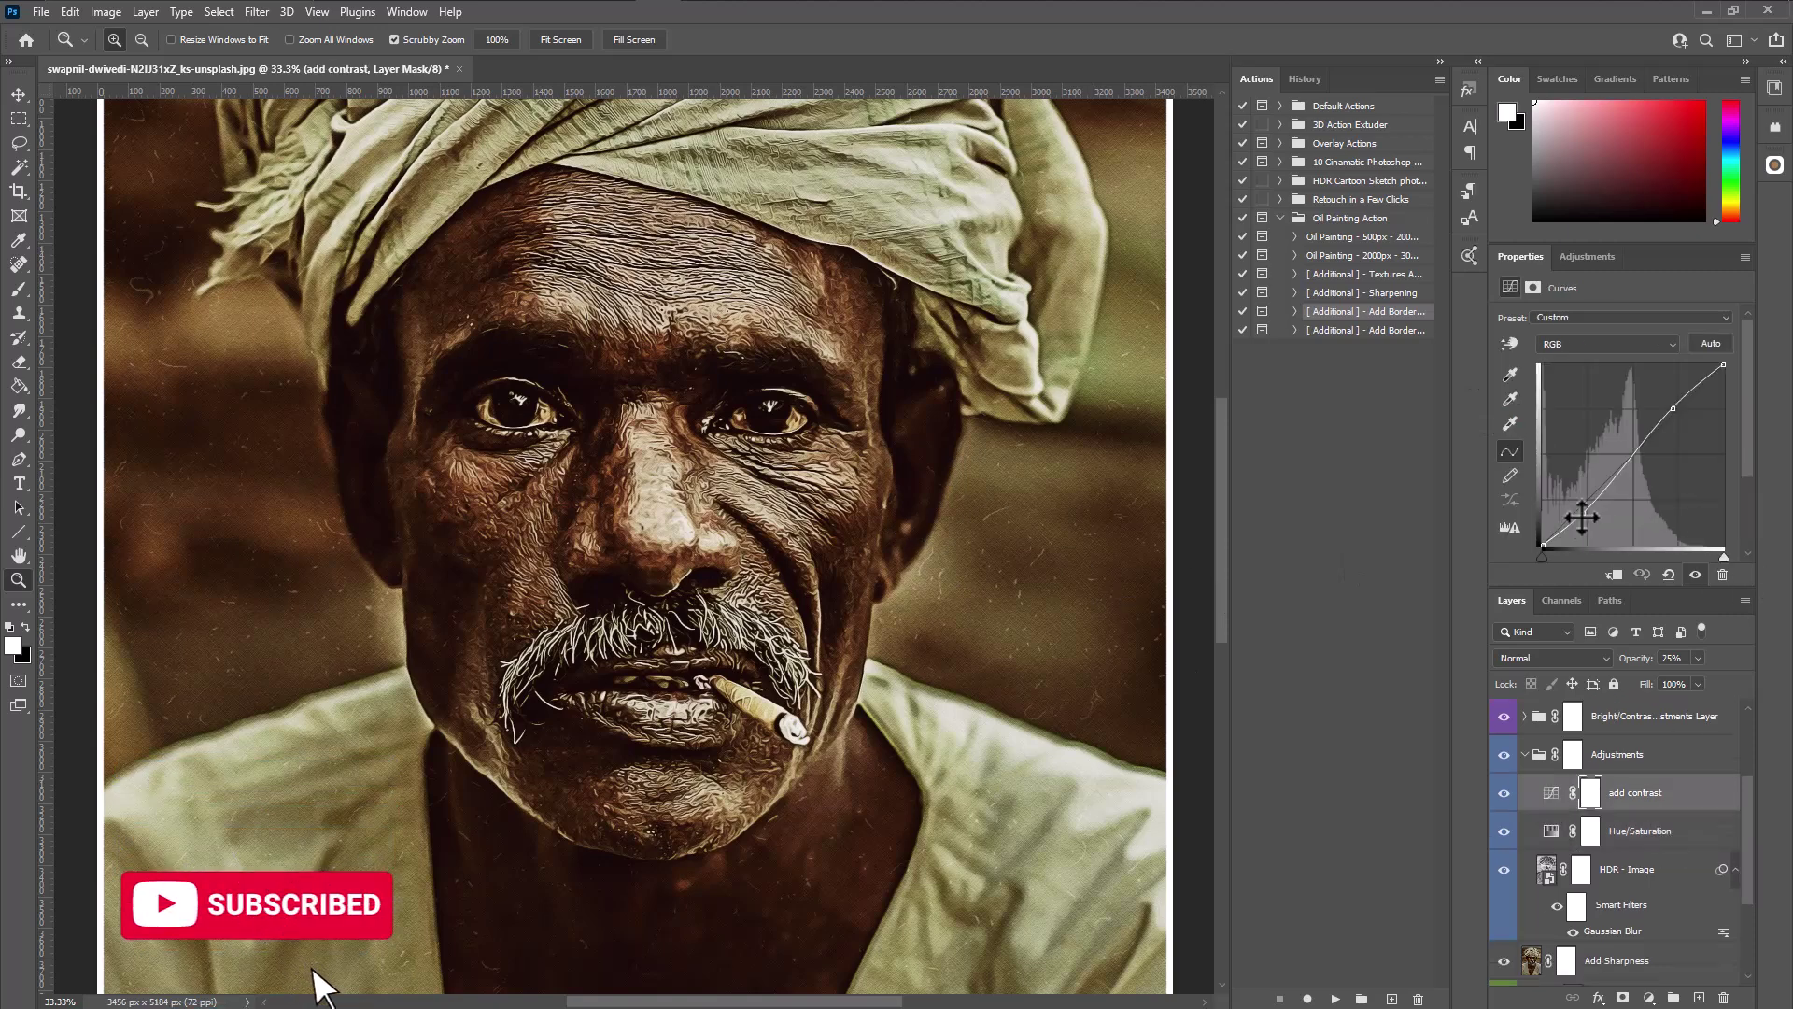
{"action": "left_click_drag", "start_coordinate": [1591, 516], "coordinate": [1597, 436]}
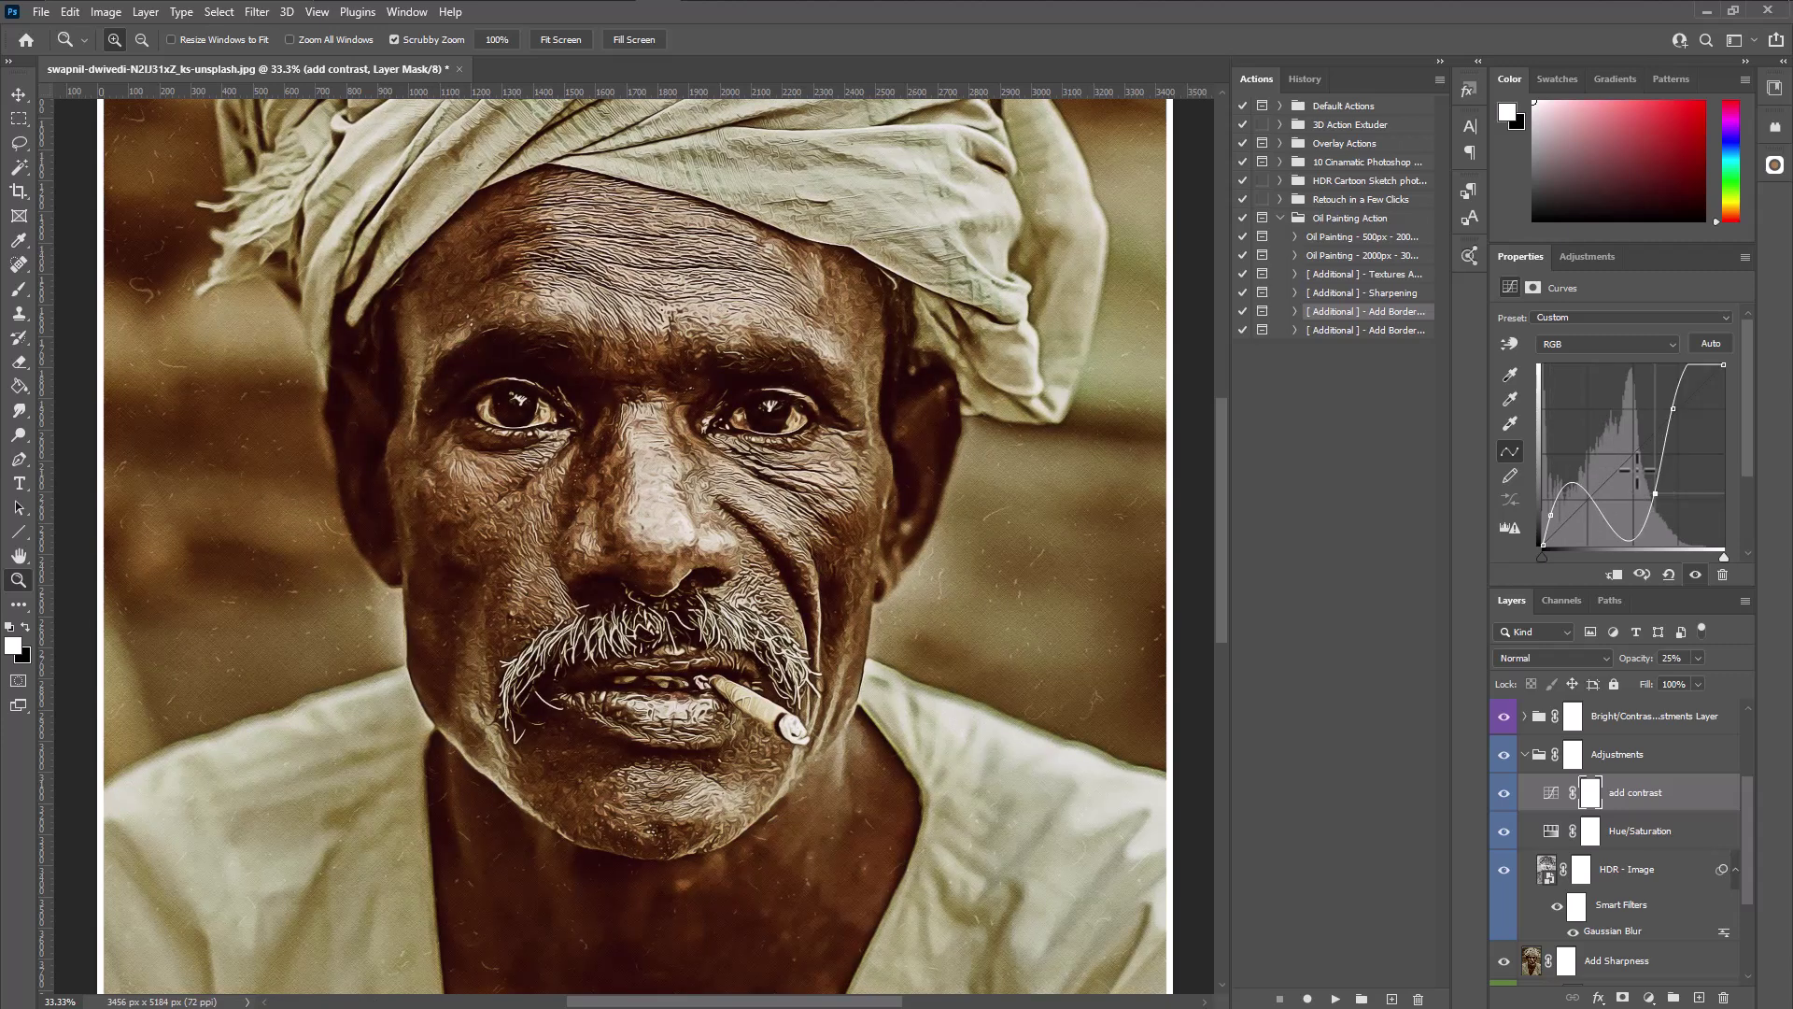
{"action": "left_click_drag", "start_coordinate": [1635, 460], "coordinate": [1634, 462]}
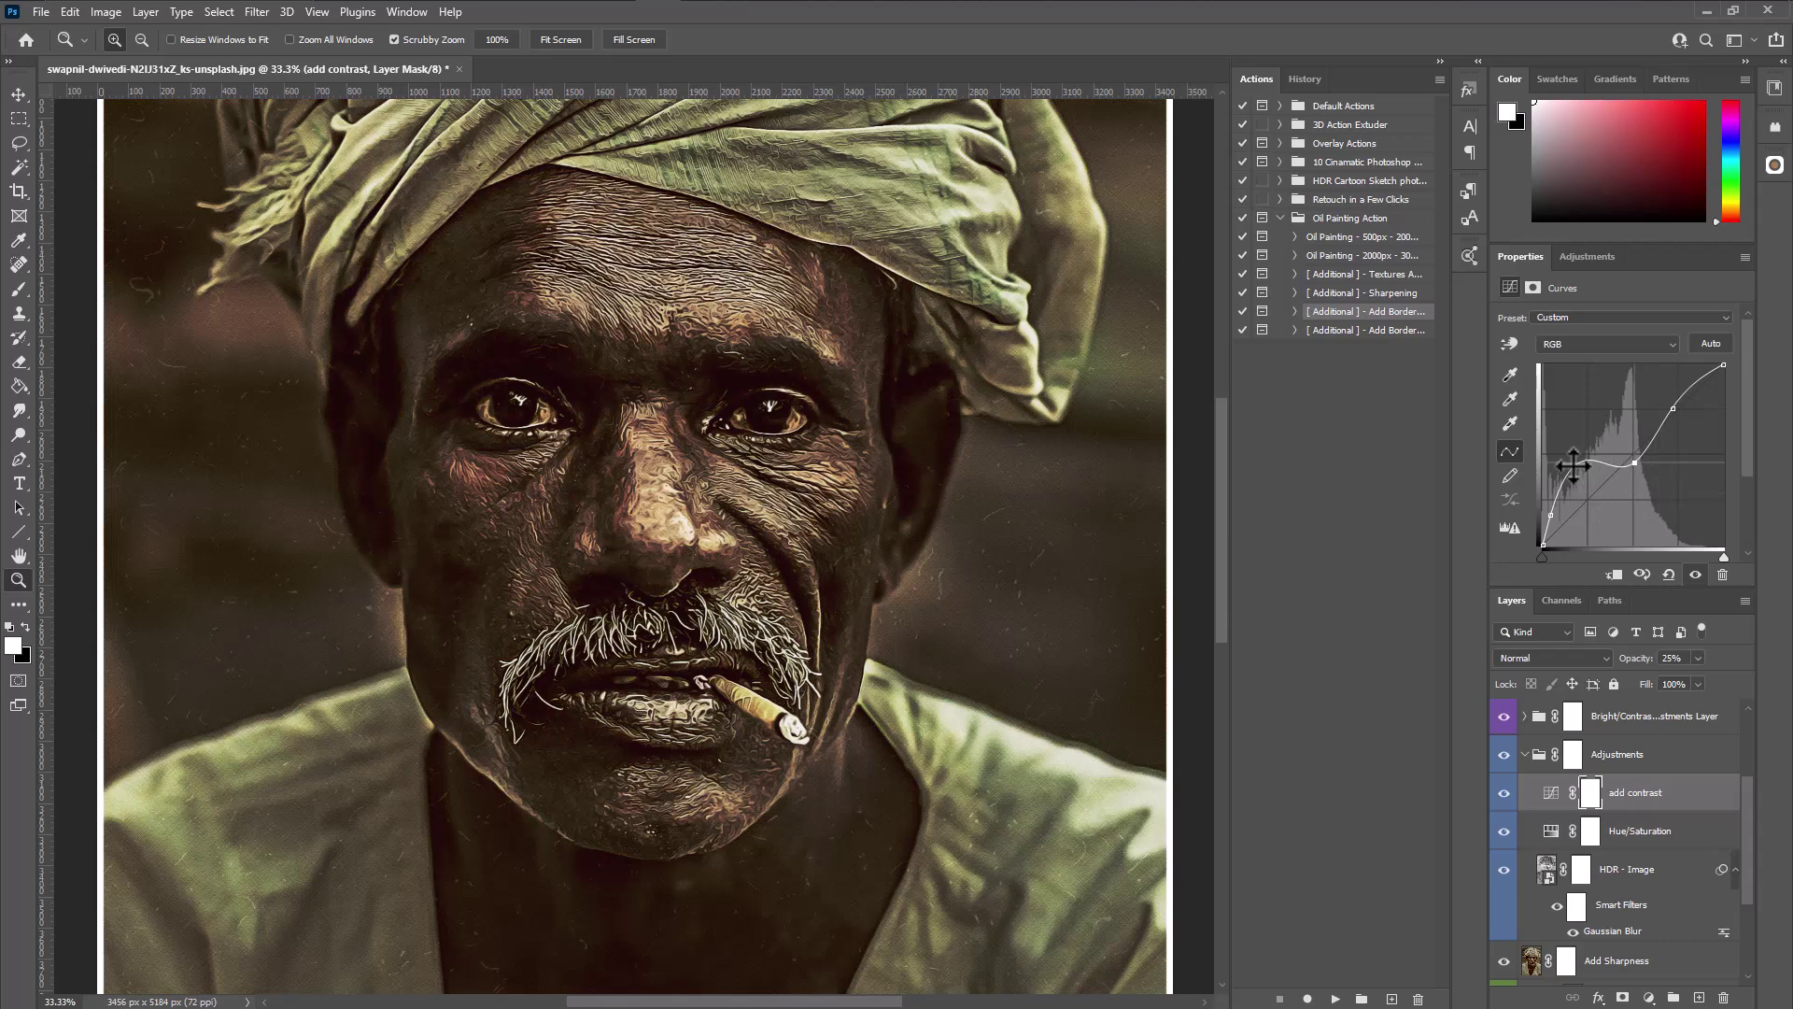
{"action": "left_click", "coordinate": [1599, 499]}
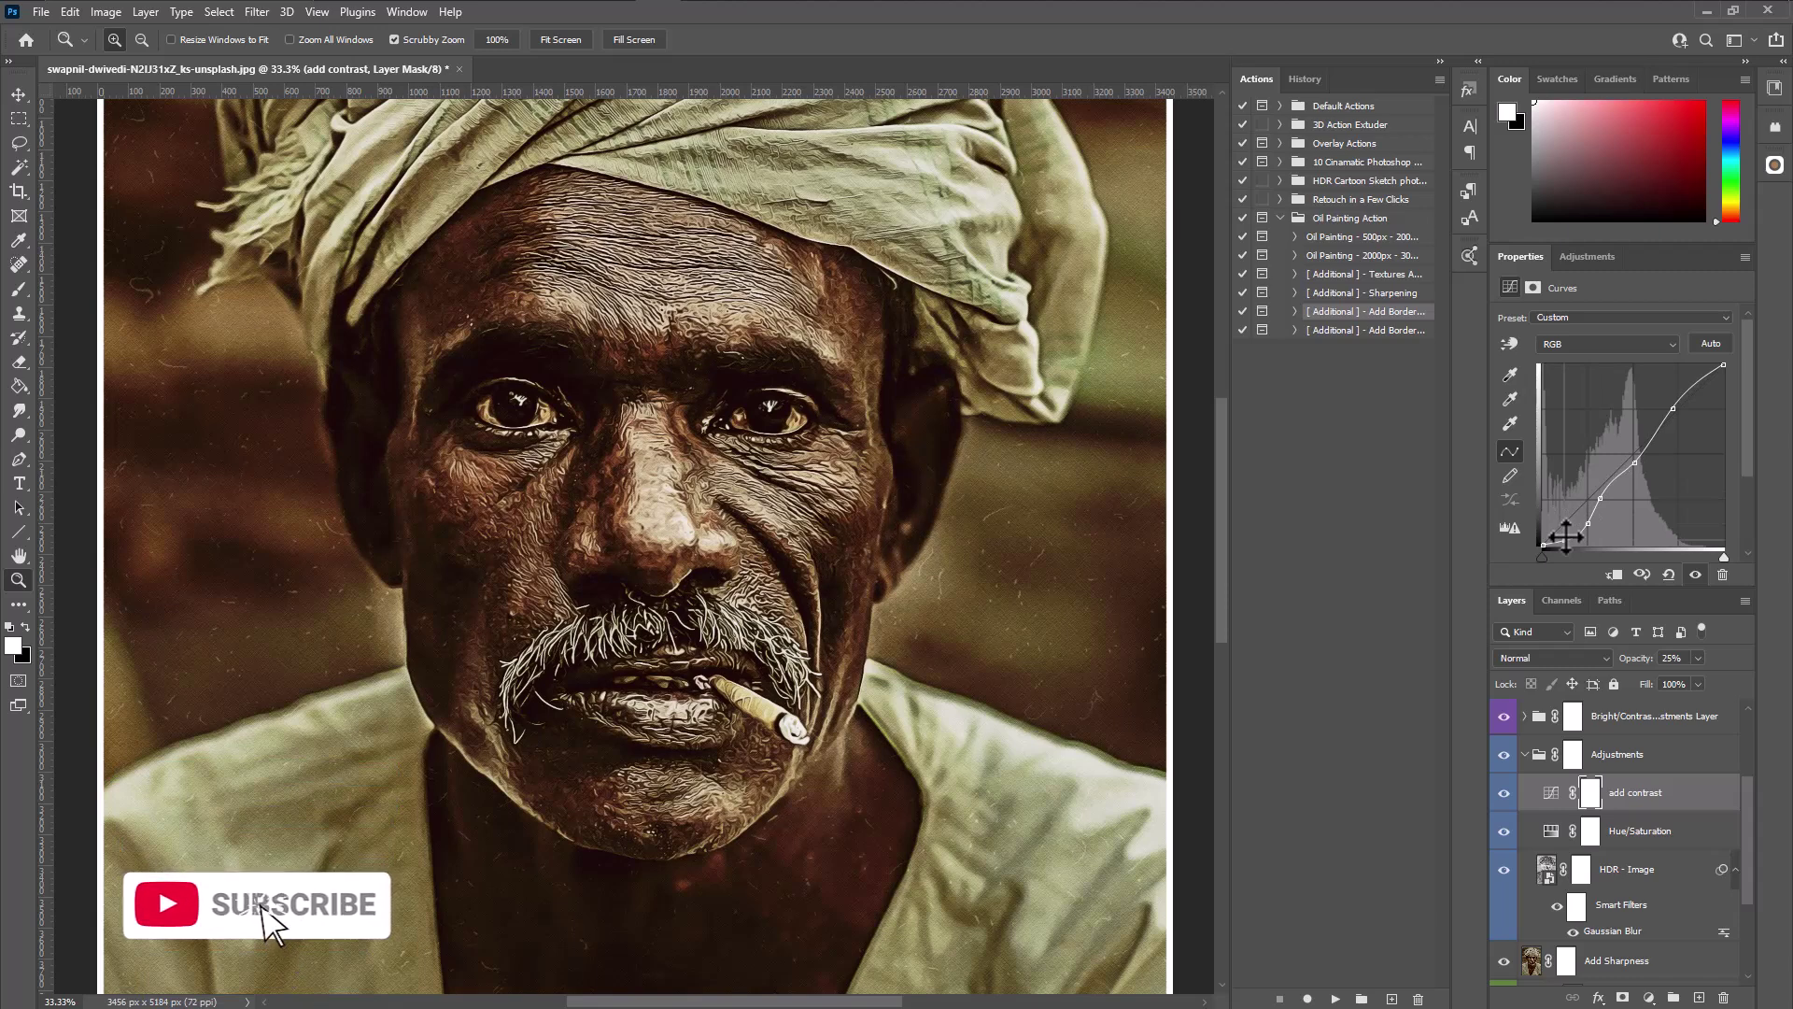
- Collapse the Adjustments group in the Layers panel
{"action": "scroll", "coordinate": [1566, 537], "scroll_direction": "down", "scroll_amount": 2}
{"action": "scroll", "coordinate": [775, 547], "scroll_direction": "down", "scroll_amount": 2}
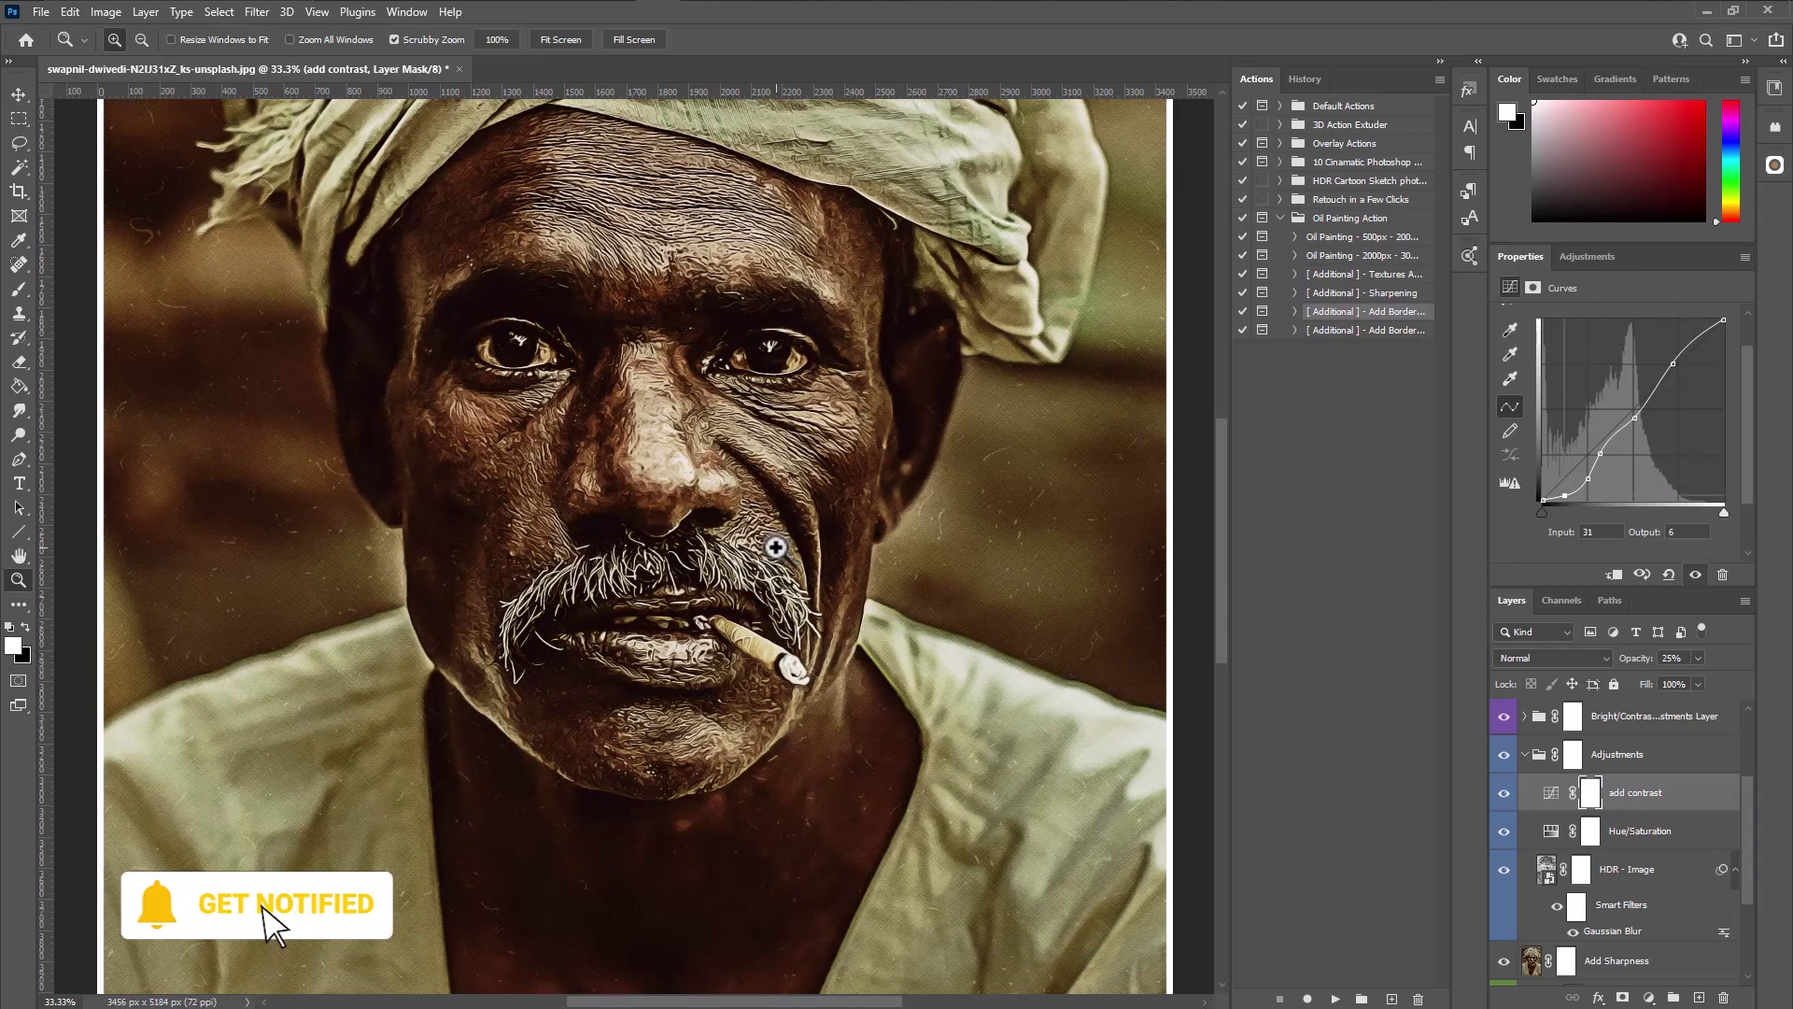
{"action": "scroll", "coordinate": [775, 548], "scroll_direction": "down", "scroll_amount": 2}
{"action": "scroll", "coordinate": [775, 542], "scroll_direction": "up", "scroll_amount": 5}
{"action": "scroll", "coordinate": [775, 537], "scroll_direction": "up", "scroll_amount": 1}
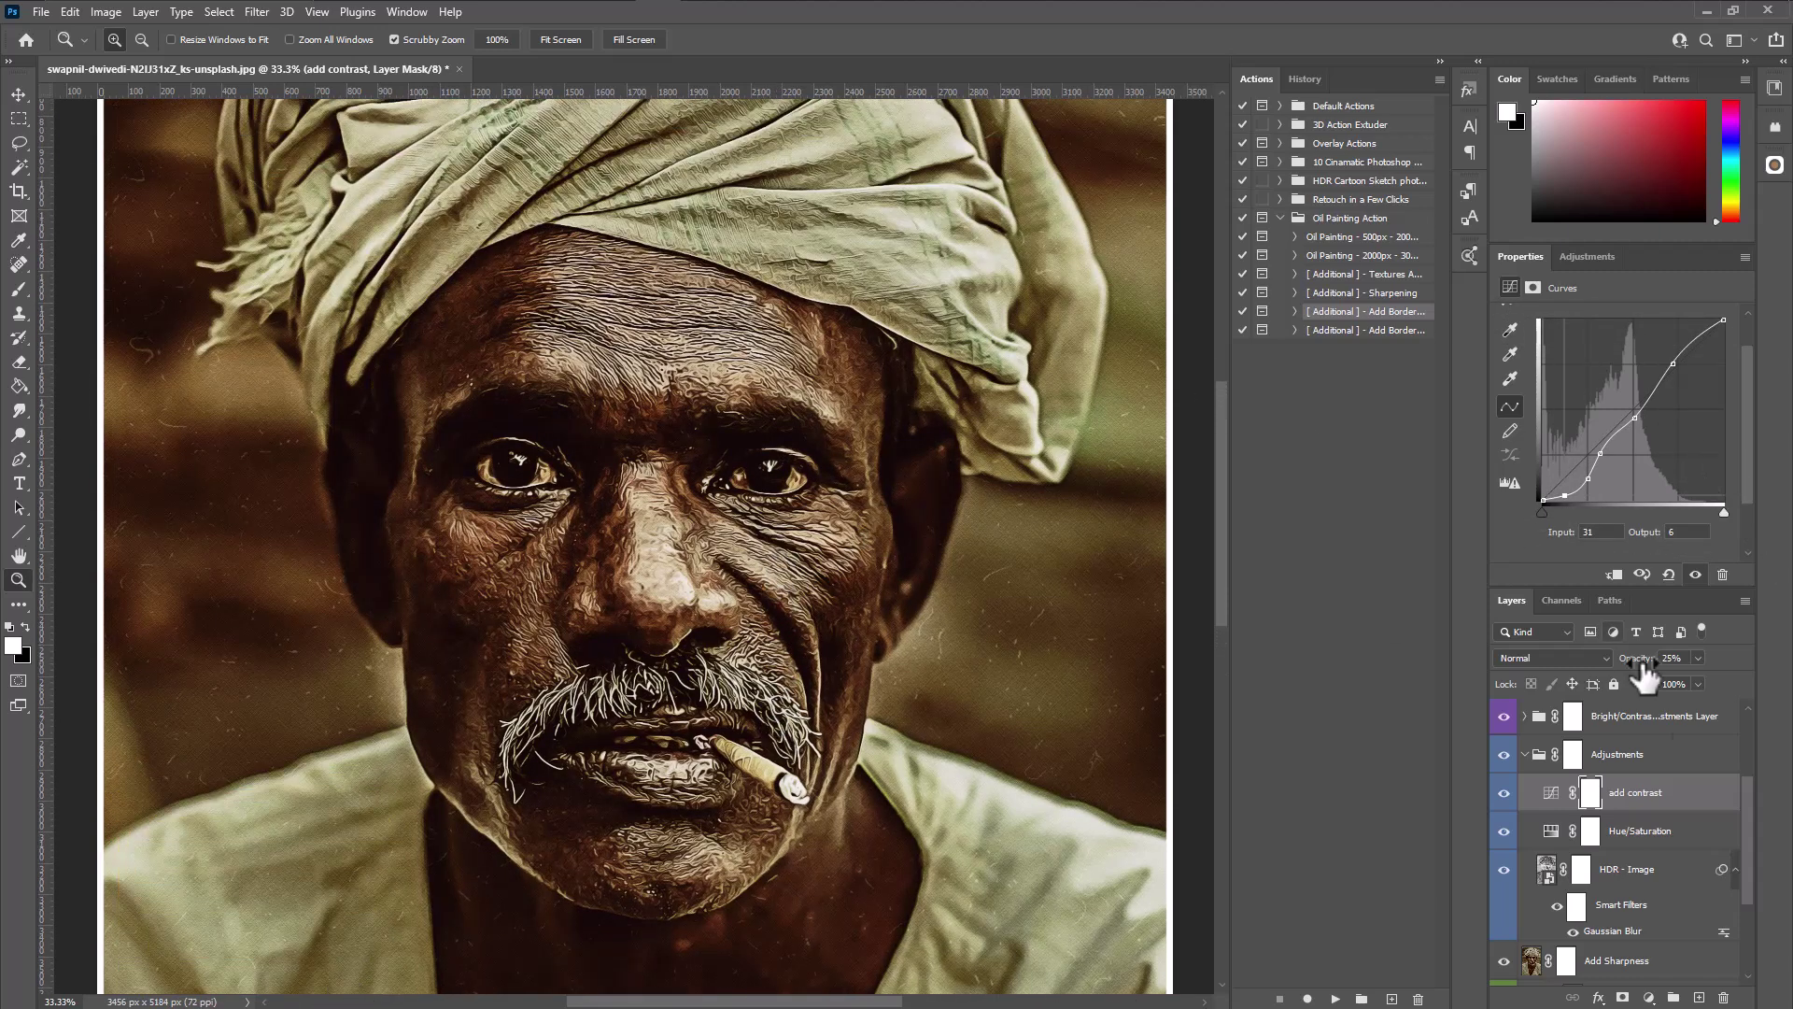
{"action": "left_click", "coordinate": [1522, 754]}
- Expand the Oil paint and More Details groups to review their S, M and L detail layers
{"action": "left_click", "coordinate": [1524, 889]}
{"action": "scroll", "coordinate": [1641, 905], "scroll_direction": "down", "scroll_amount": 2}
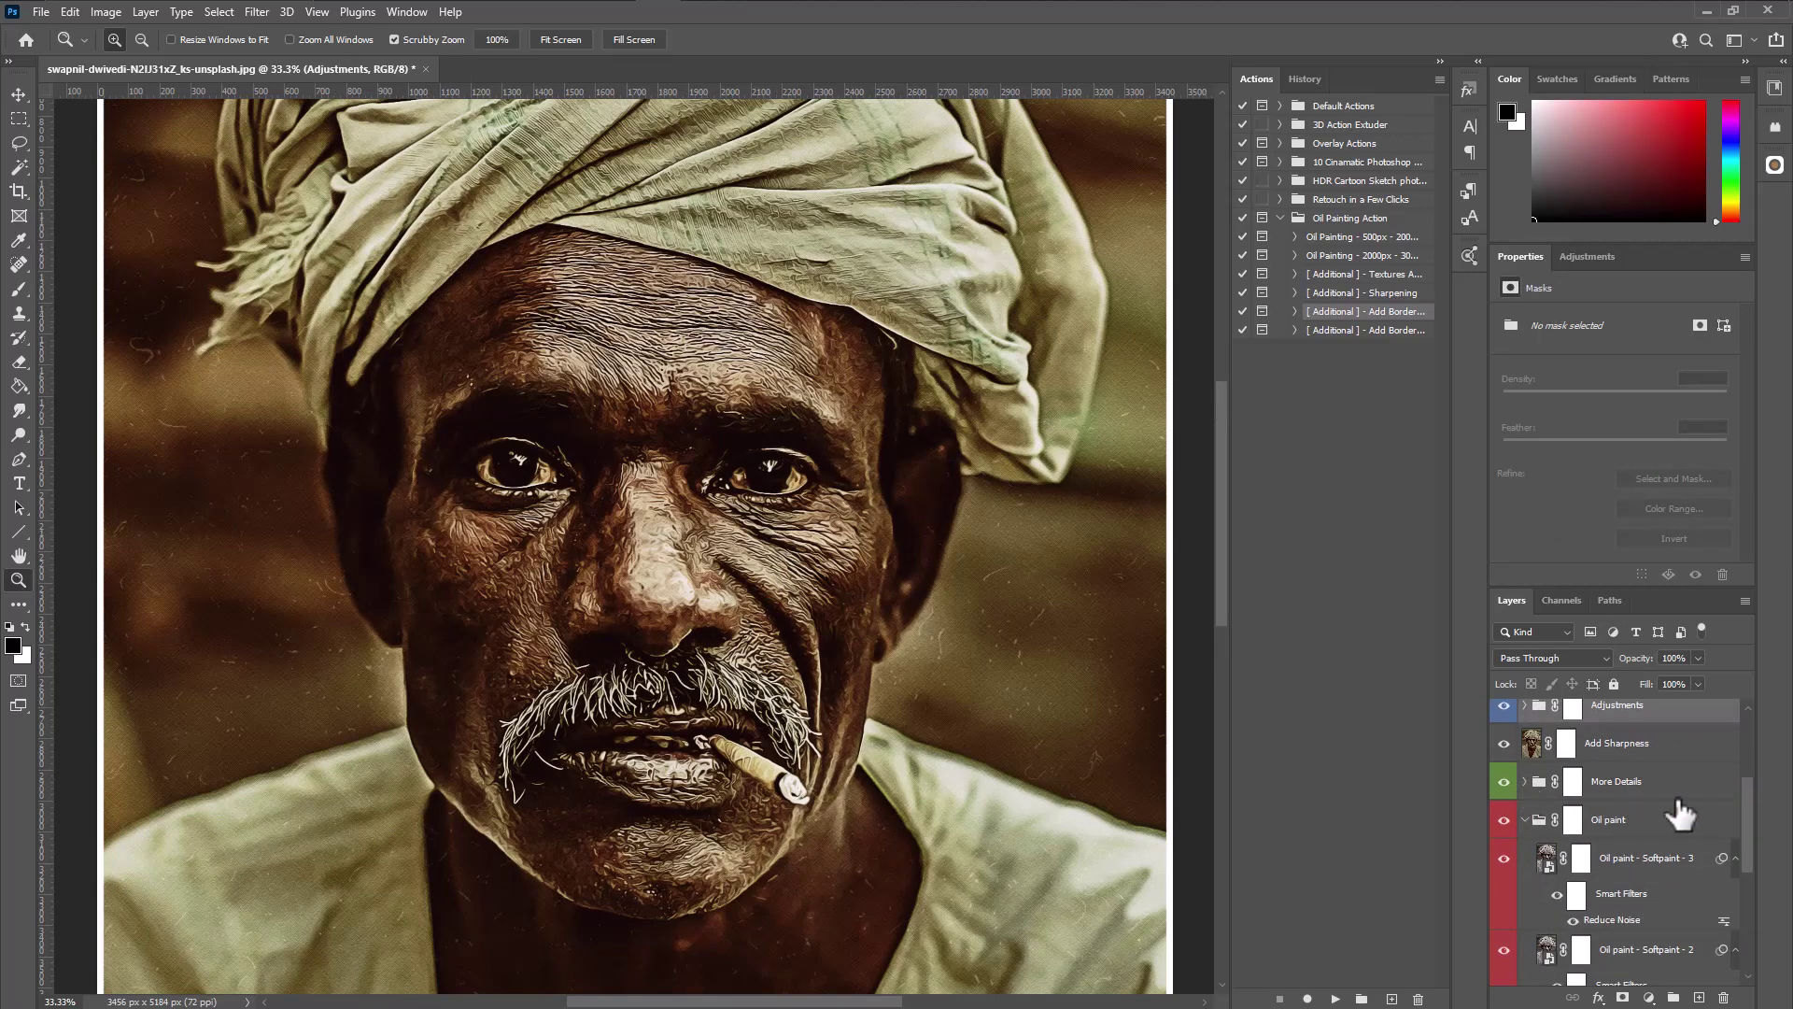
{"action": "left_click", "coordinate": [1524, 781]}
{"action": "left_click", "coordinate": [1573, 780]}
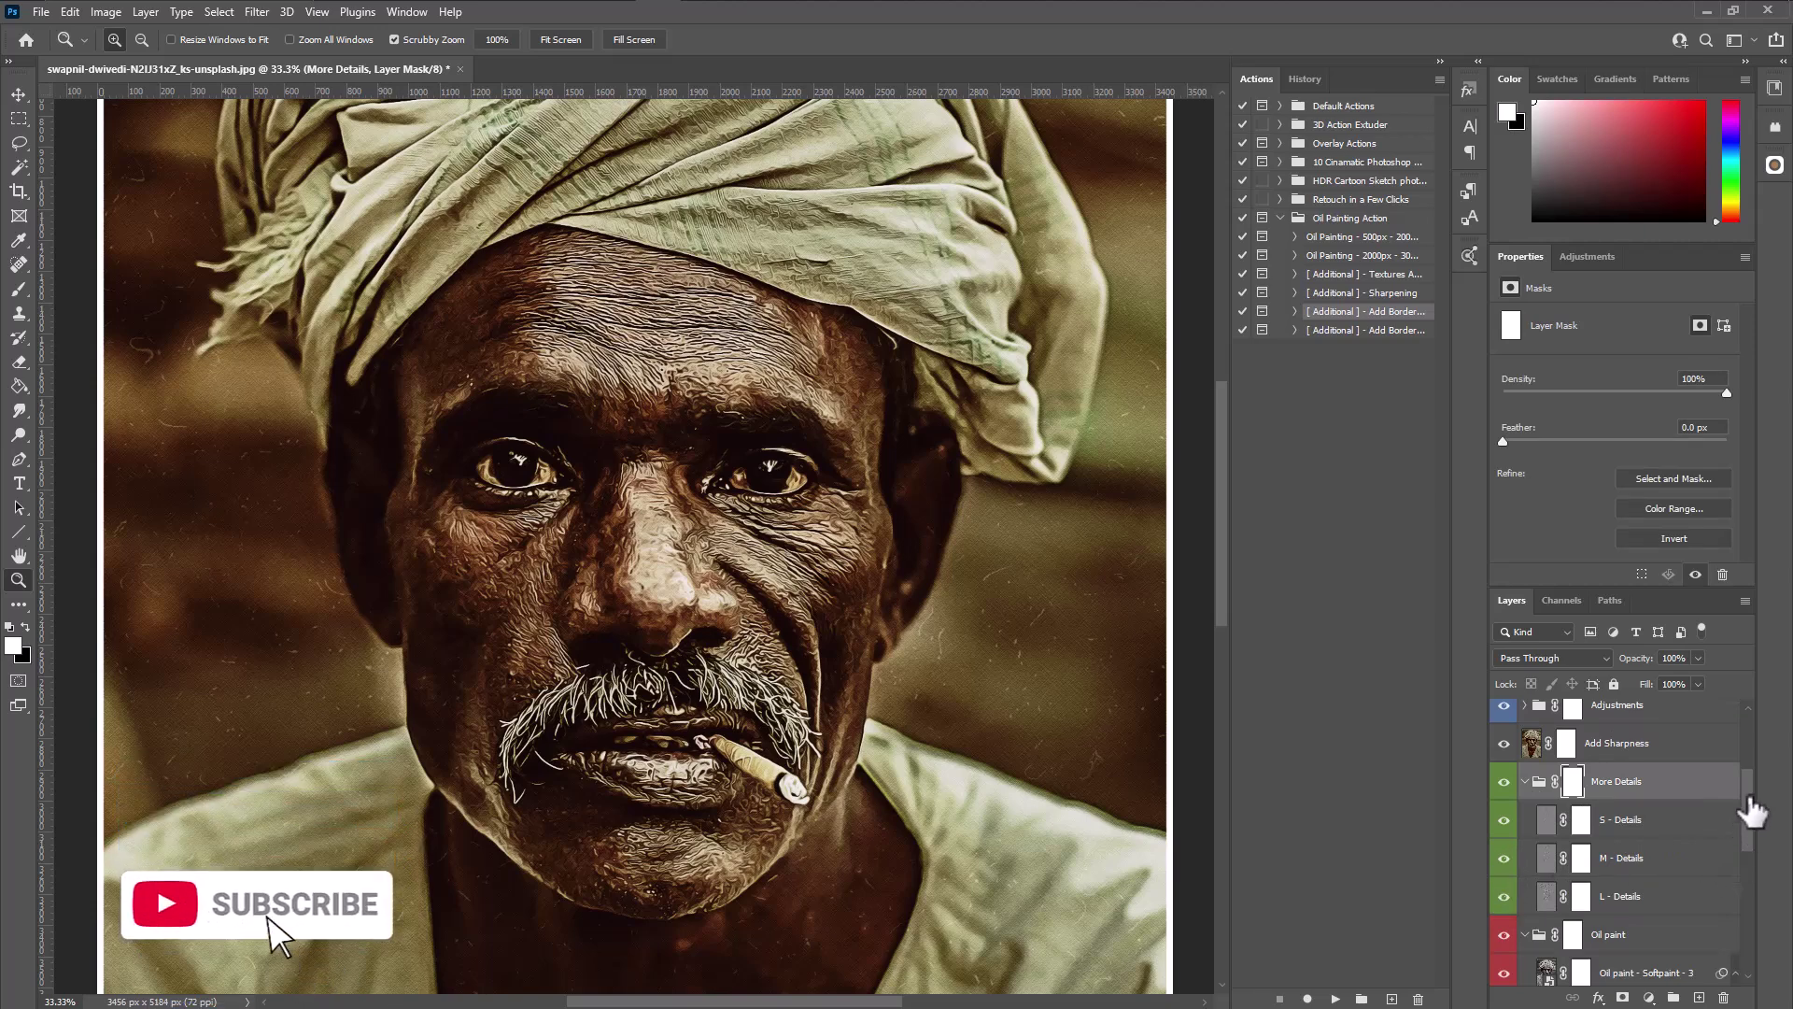
{"action": "scroll", "coordinate": [1751, 840], "scroll_direction": "down", "scroll_amount": 2}
{"action": "scroll", "coordinate": [1644, 934], "scroll_direction": "down", "scroll_amount": 5}
{"action": "scroll", "coordinate": [1734, 913], "scroll_direction": "down", "scroll_amount": 5}
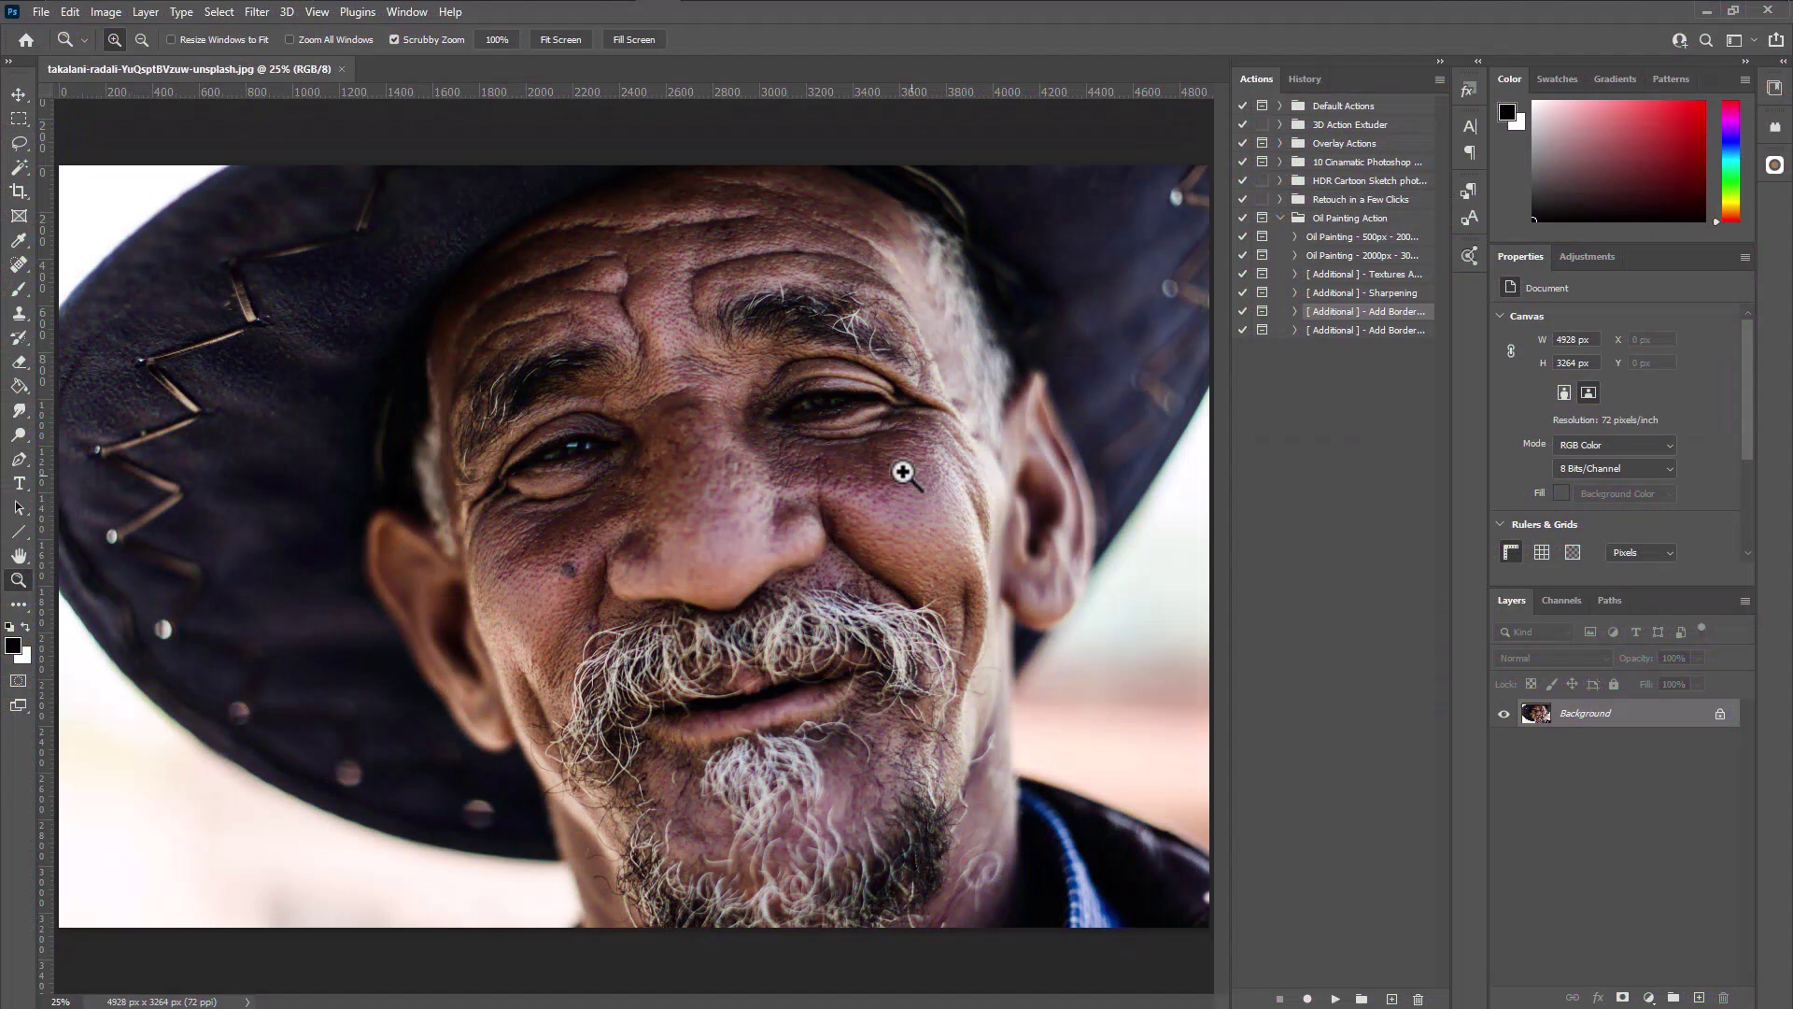
- Resize the smiling man's portrait to 2000 px wide via Image Size
{"action": "left_click", "coordinate": [106, 11]}
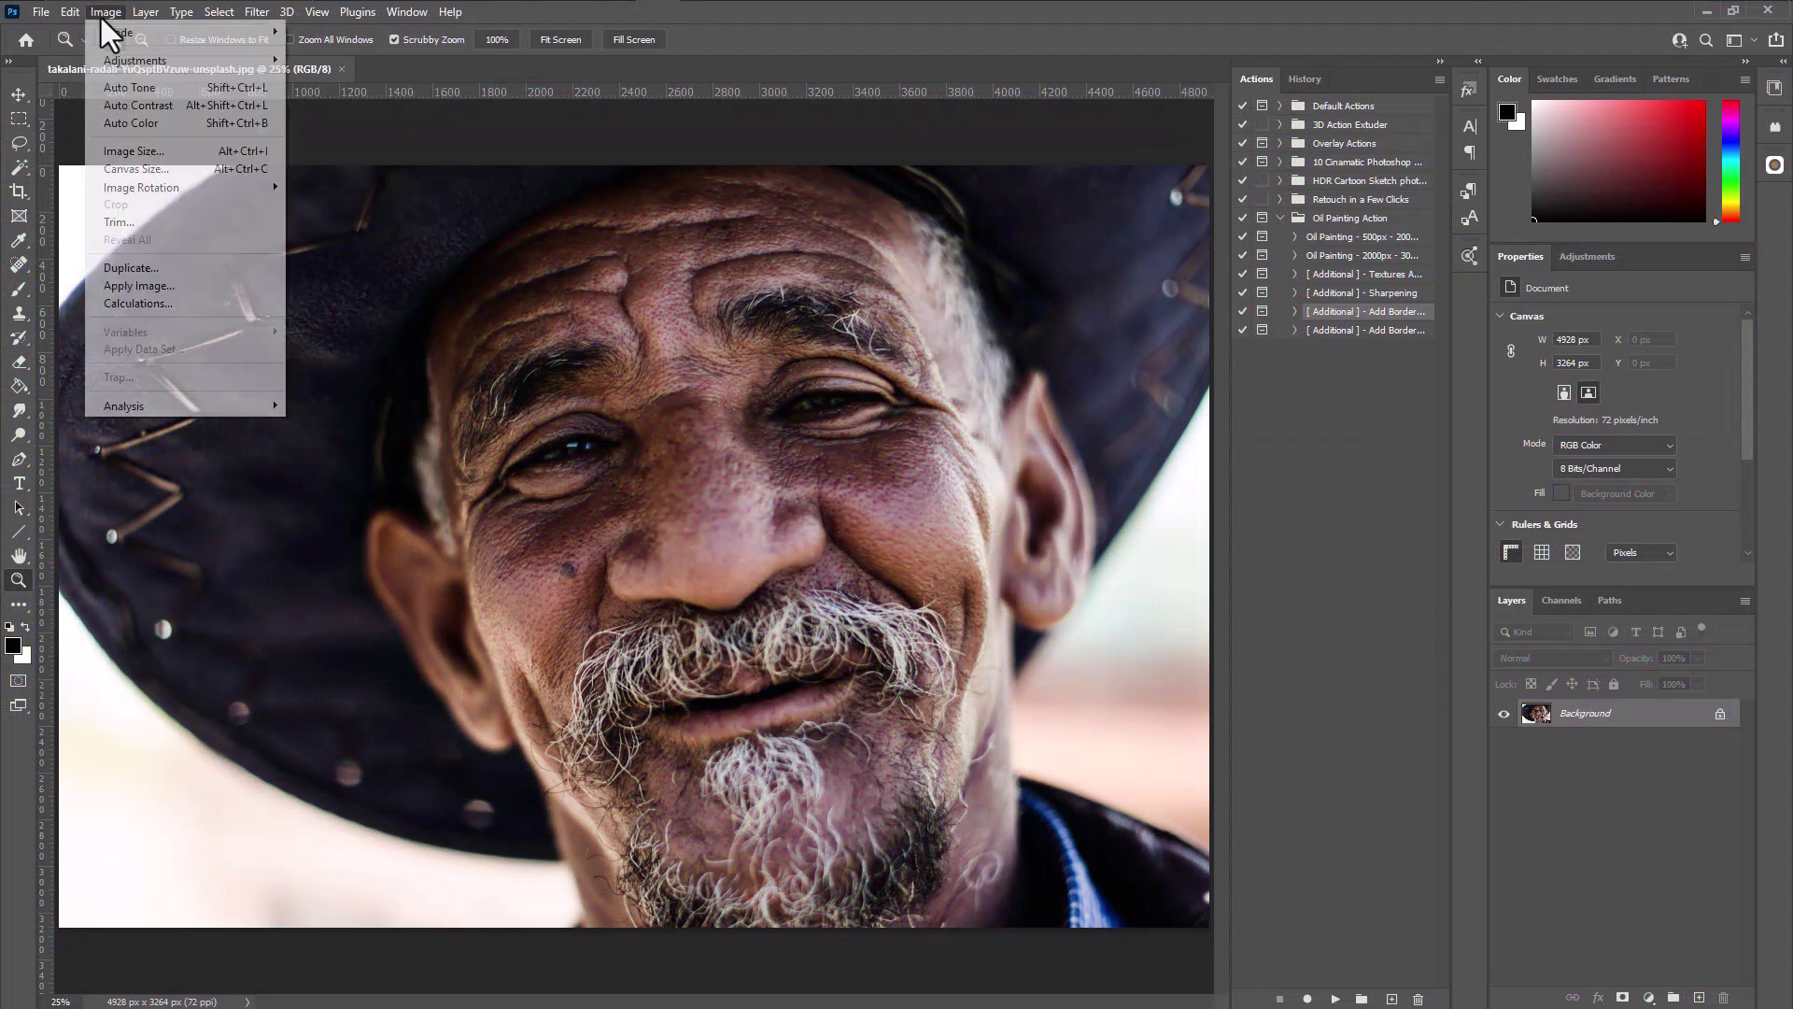
{"action": "left_click", "coordinate": [145, 153]}
{"action": "type", "text": "2000"}
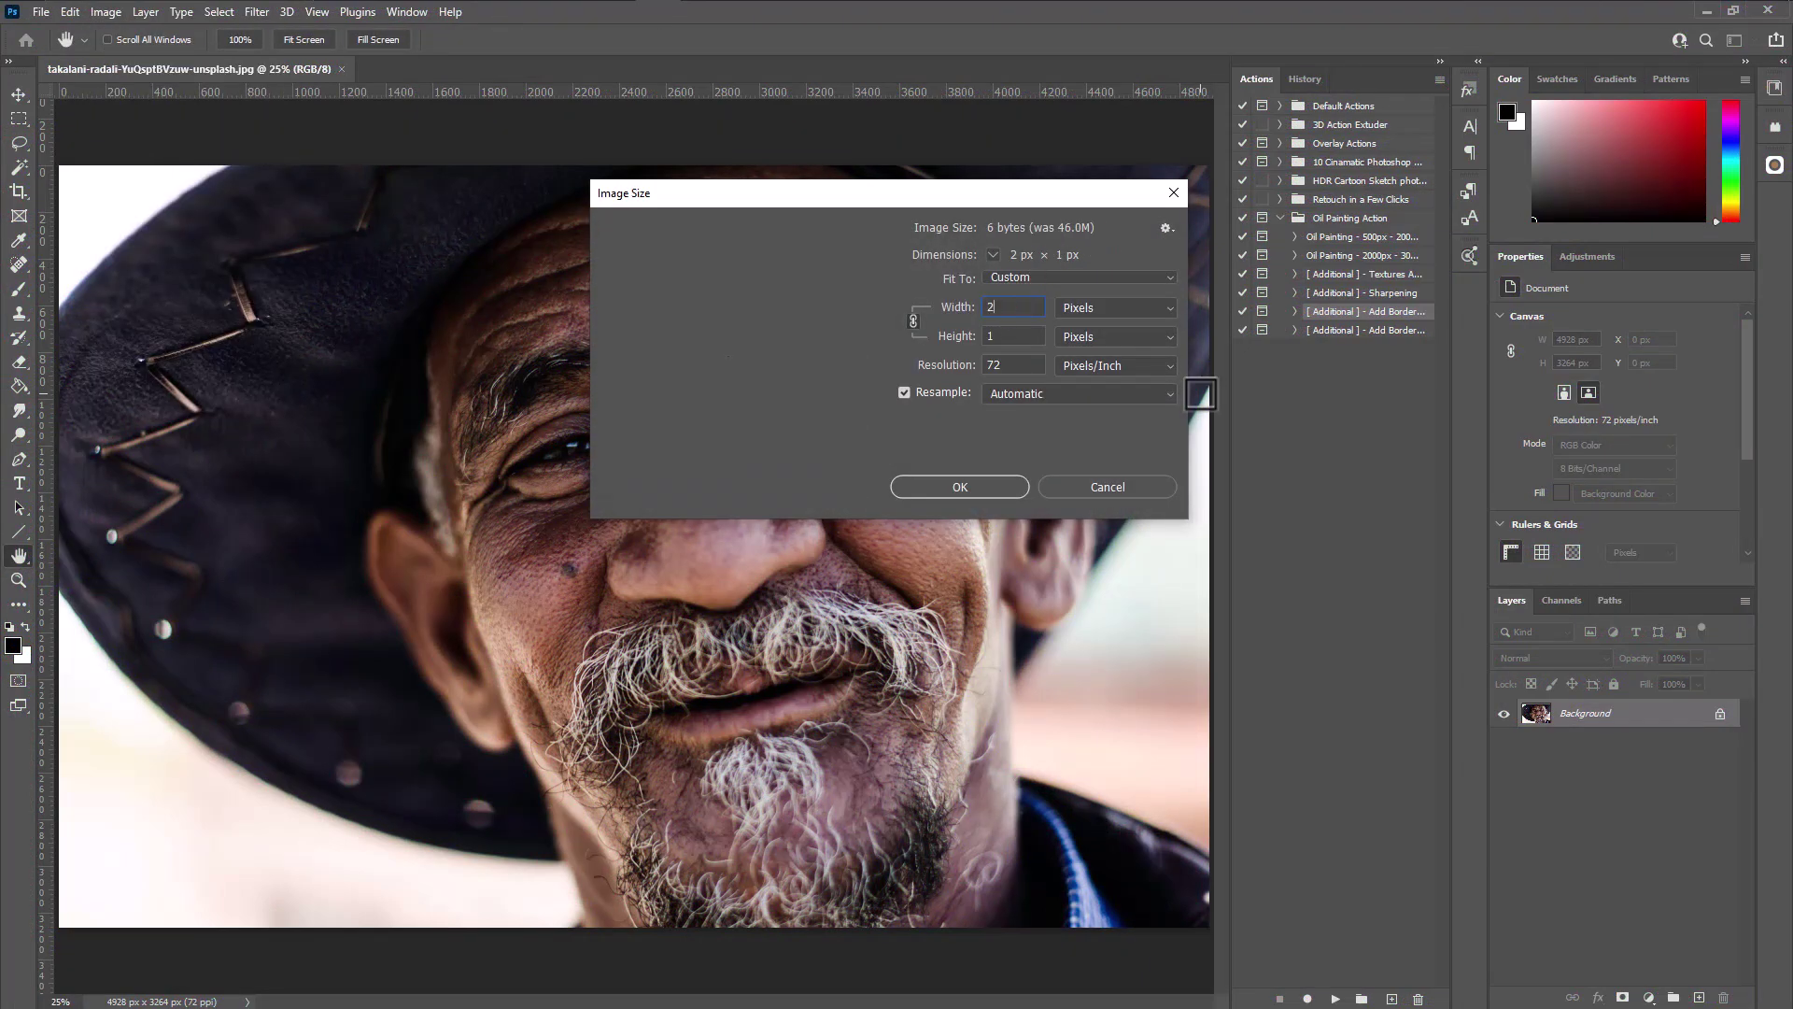
{"action": "key", "text": "Return"}
{"action": "key", "text": "z"}
- Zoom in on the face and play the matching Oil Painting action
{"action": "left_click", "coordinate": [592, 486]}
{"action": "left_click", "coordinate": [592, 486]}
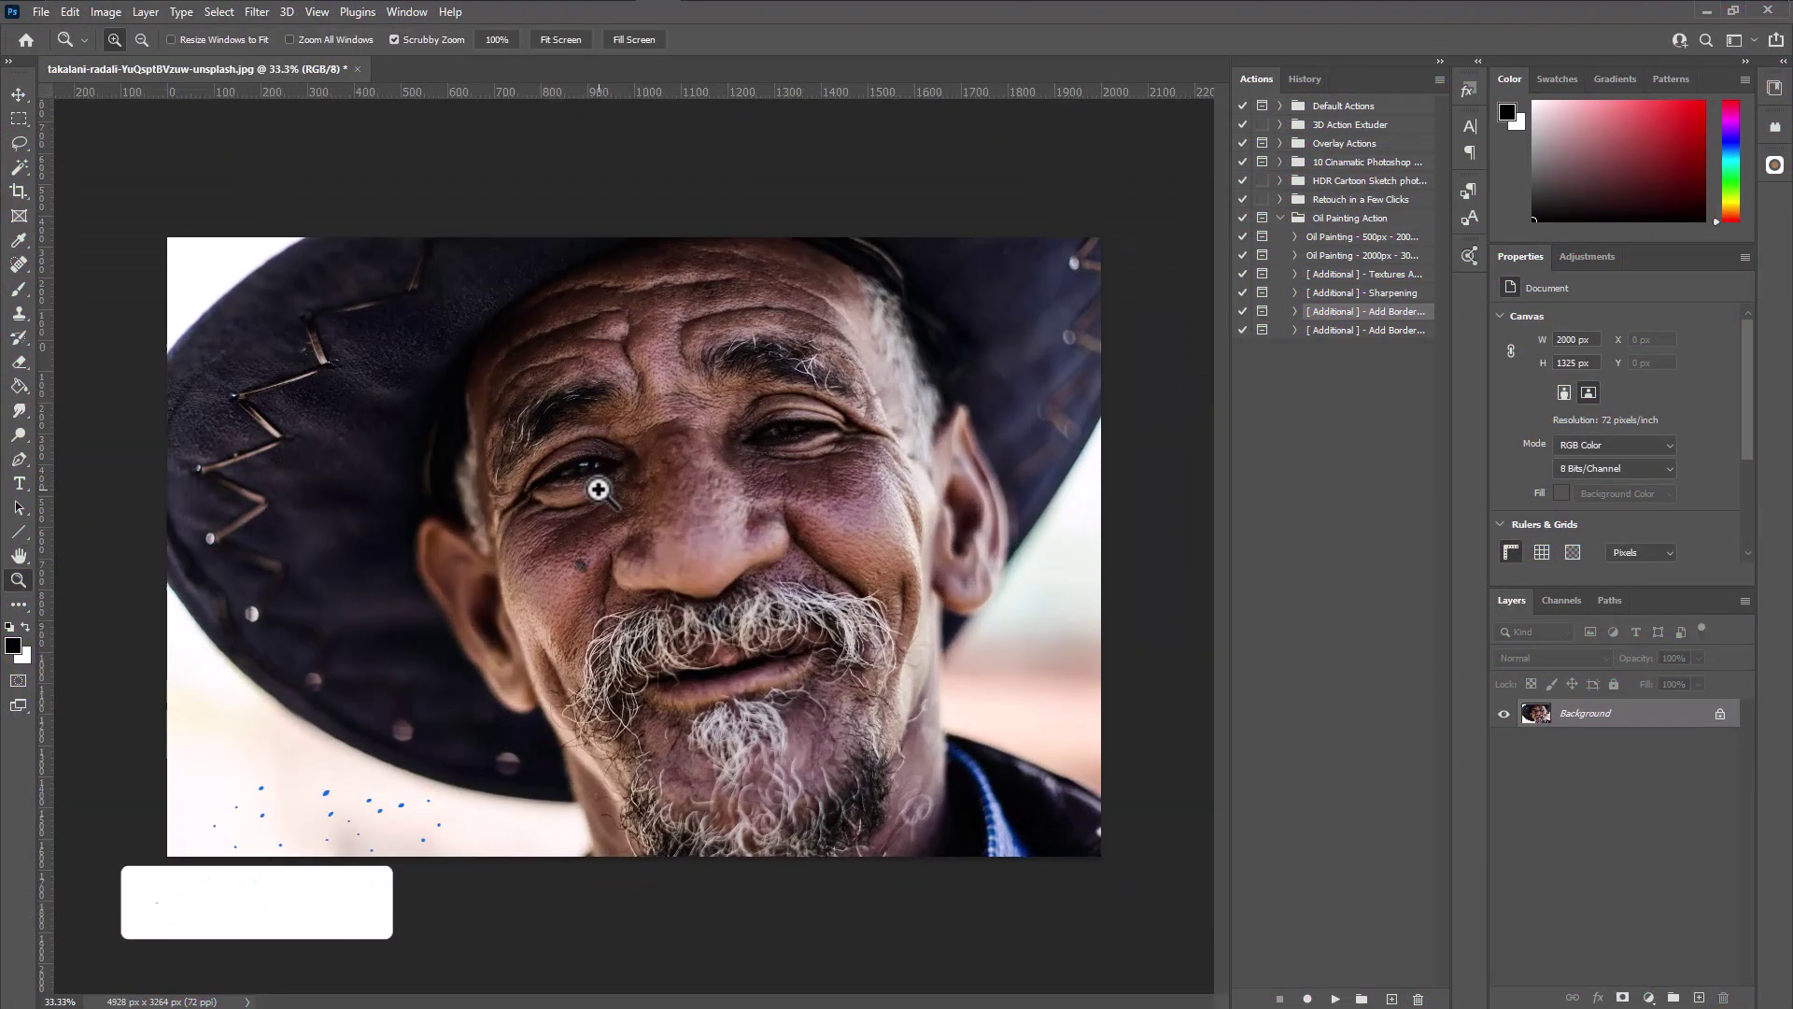
{"action": "left_click", "coordinate": [1365, 261]}
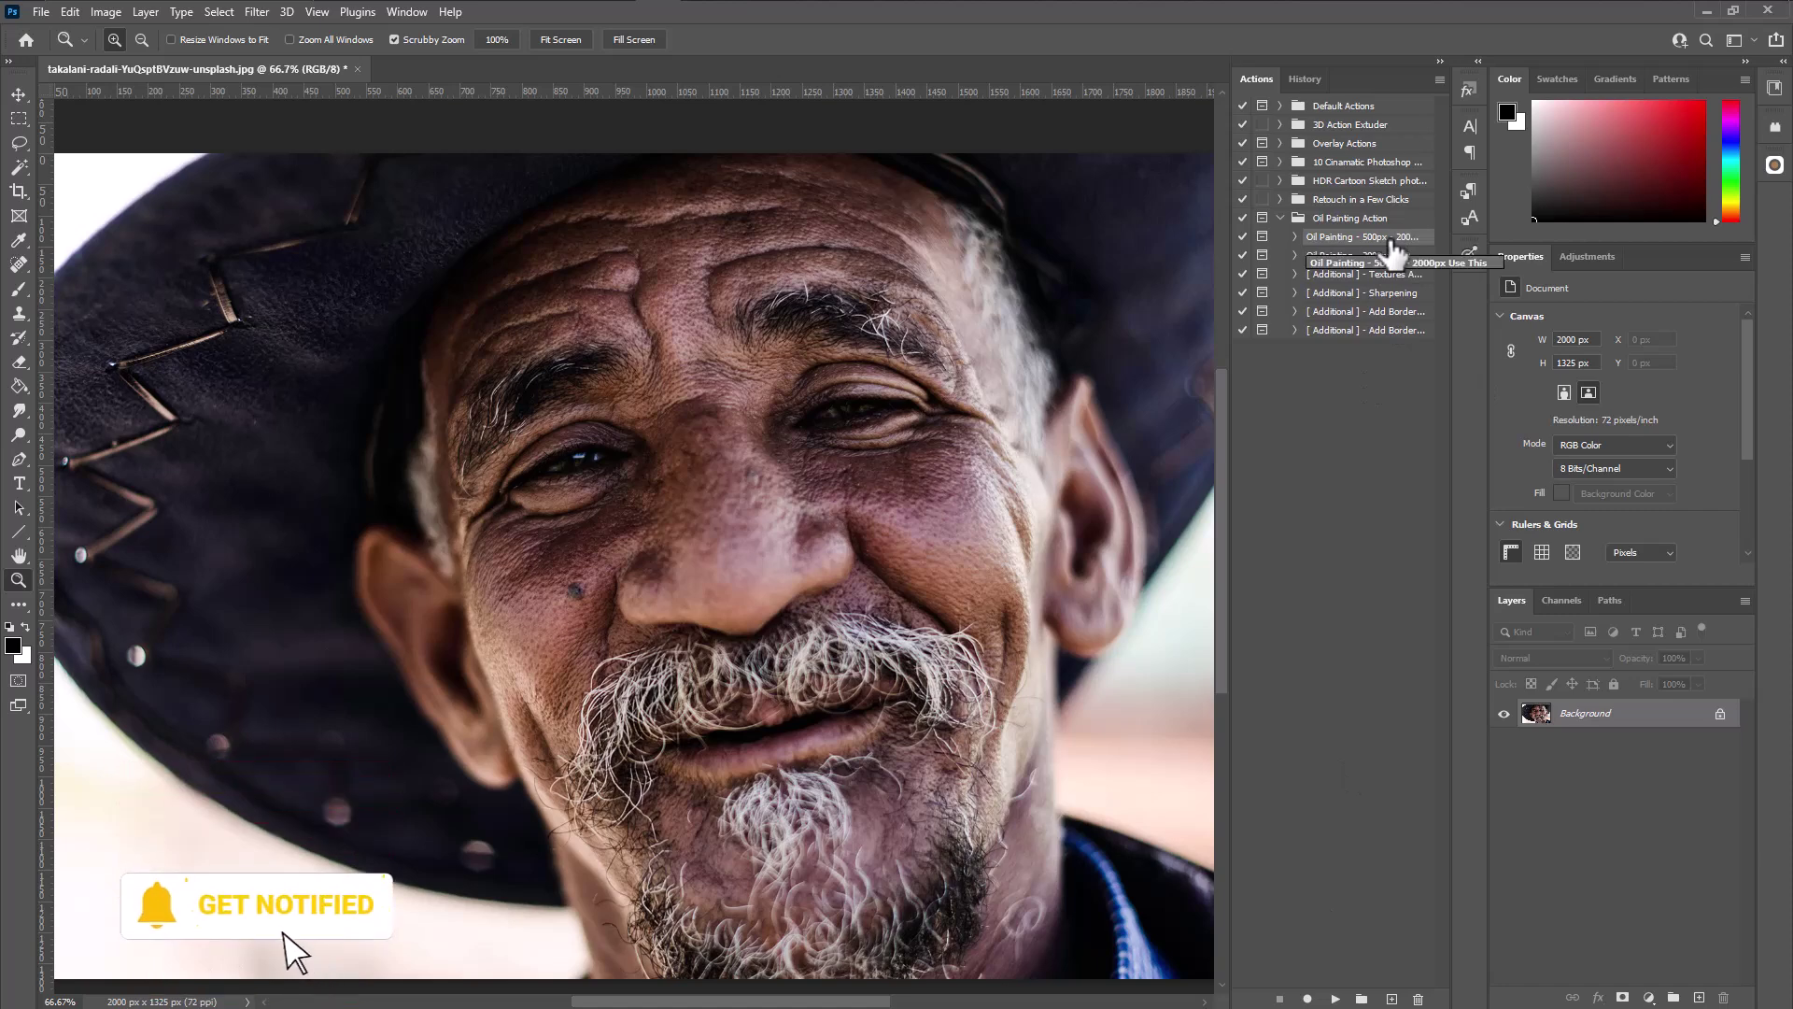
{"action": "left_click", "coordinate": [1336, 998]}
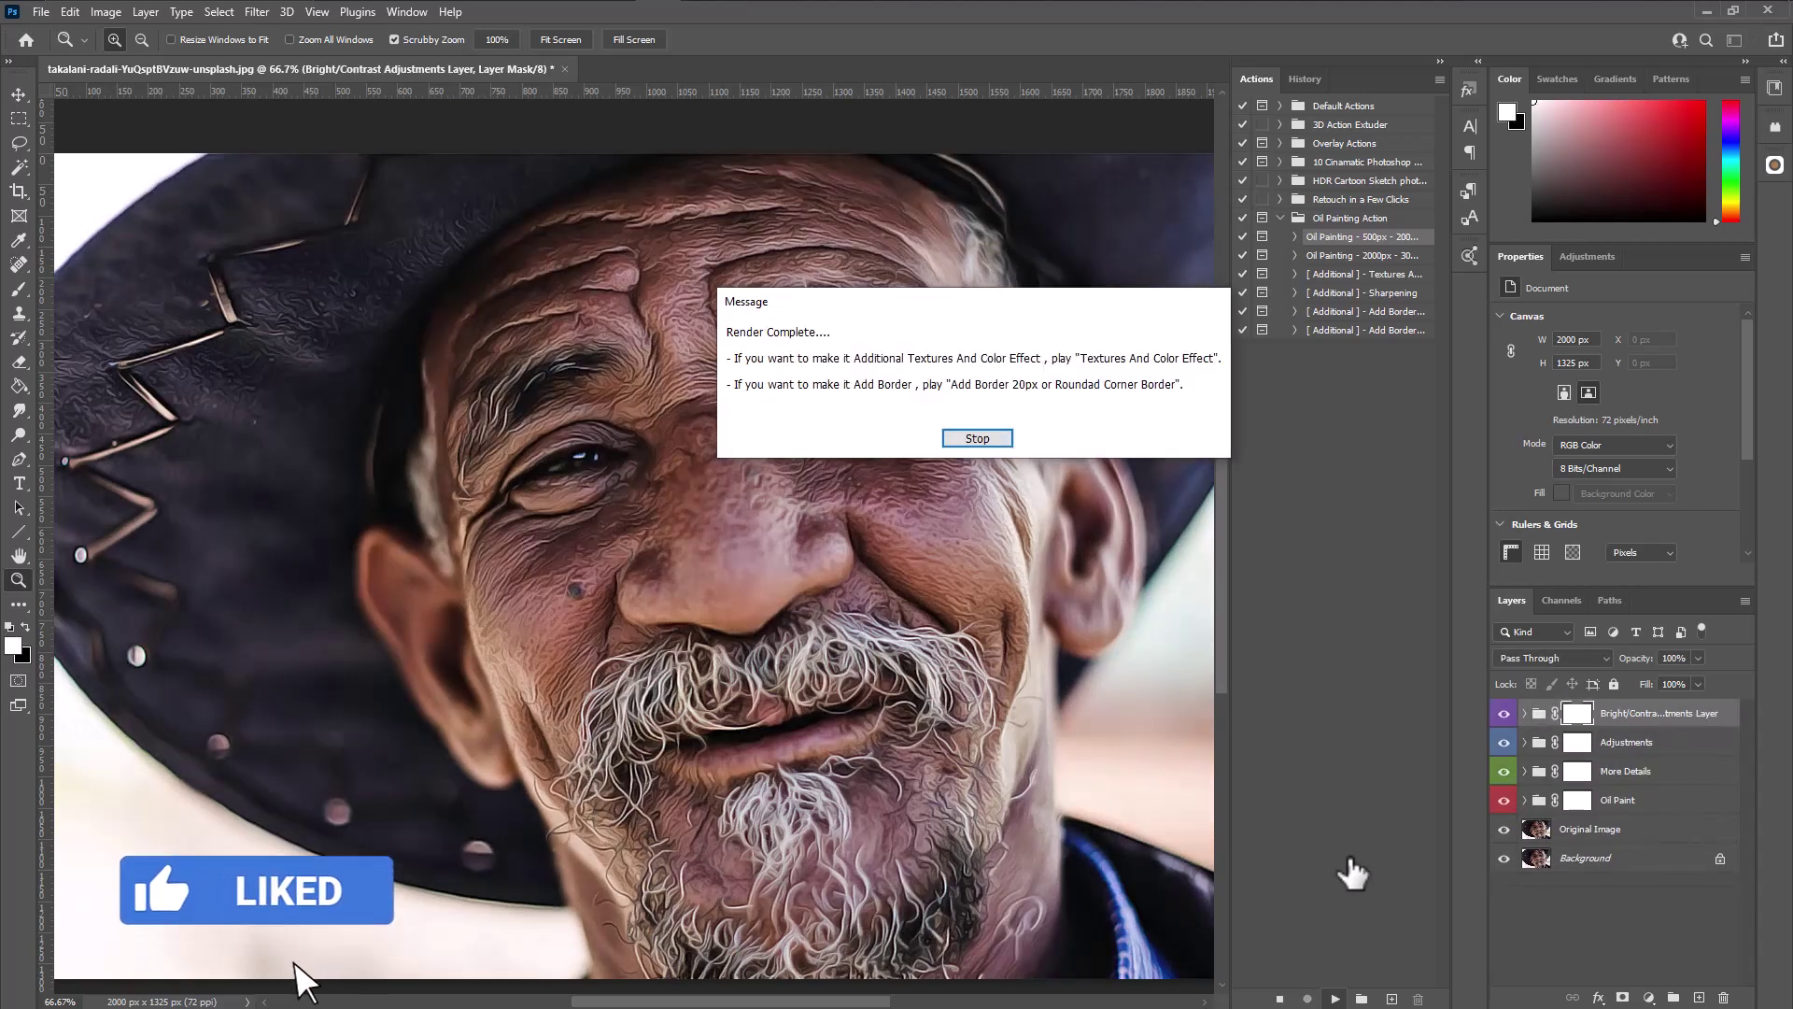
- Run the [Additional] - Textures action on the smiling man's painting for texture, emboss and sepia
{"action": "left_click", "coordinate": [971, 440]}
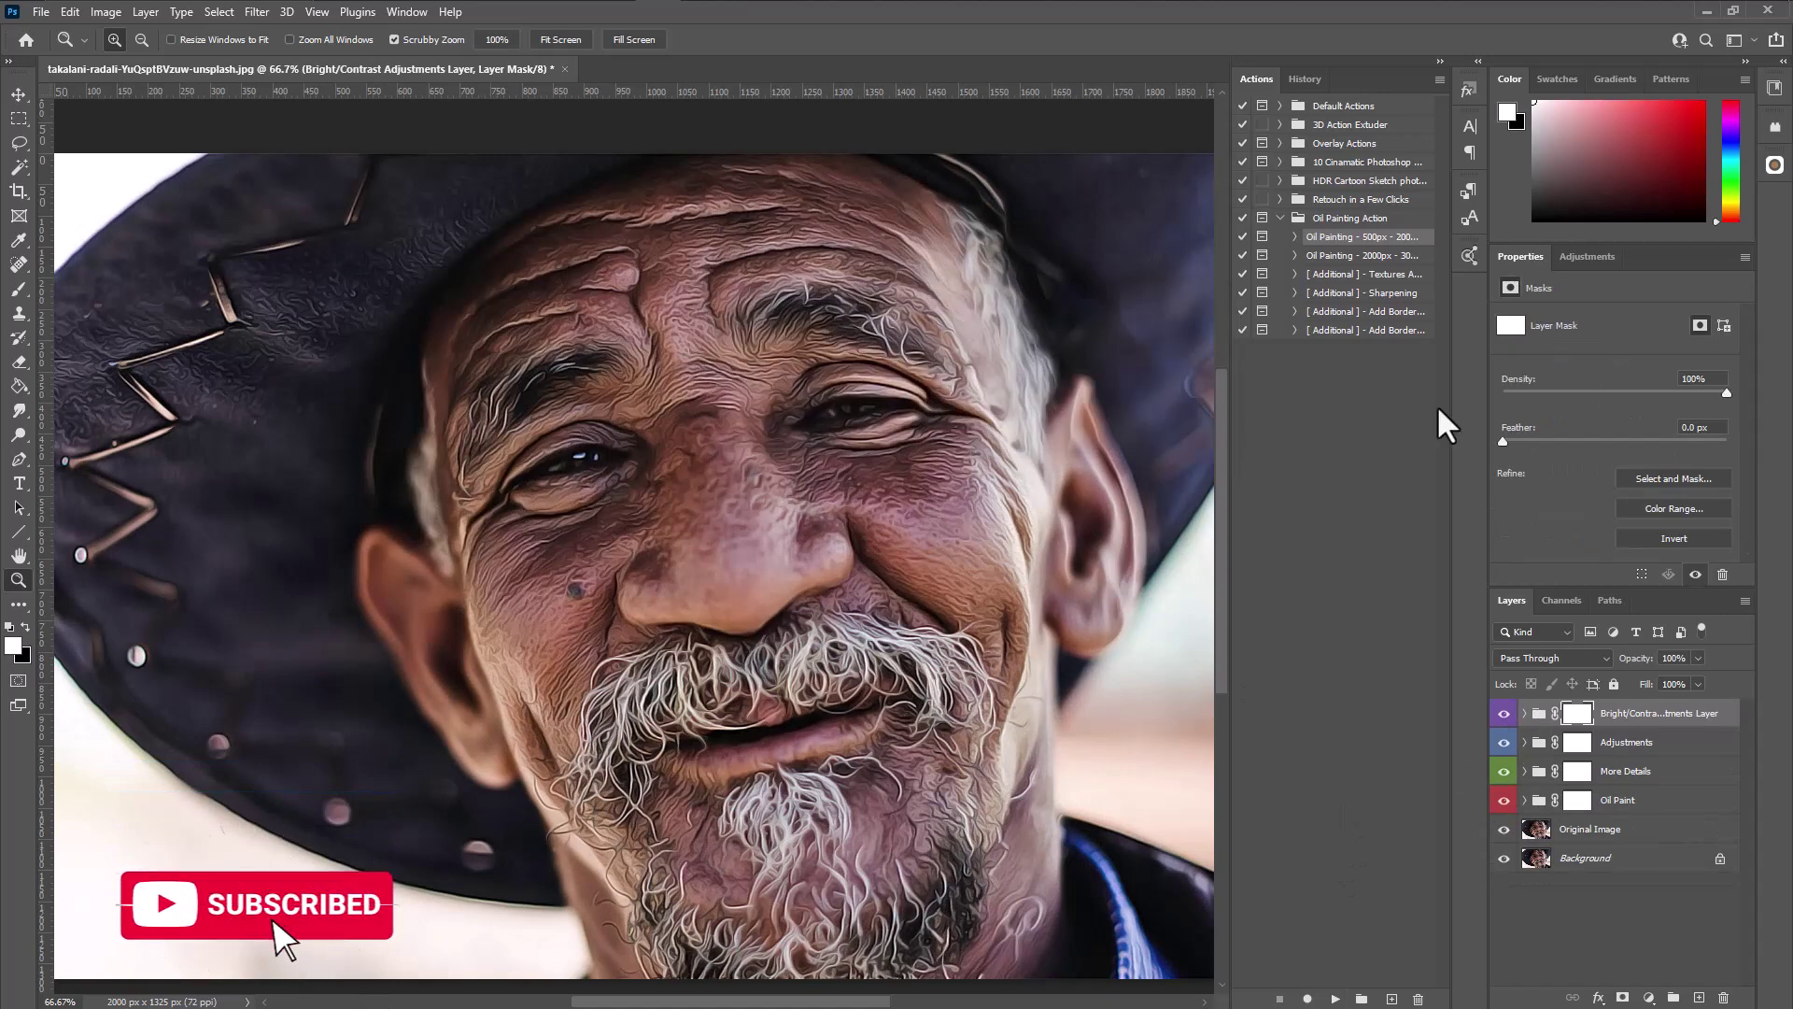
{"action": "left_click", "coordinate": [1351, 277]}
{"action": "left_click", "coordinate": [1335, 998]}
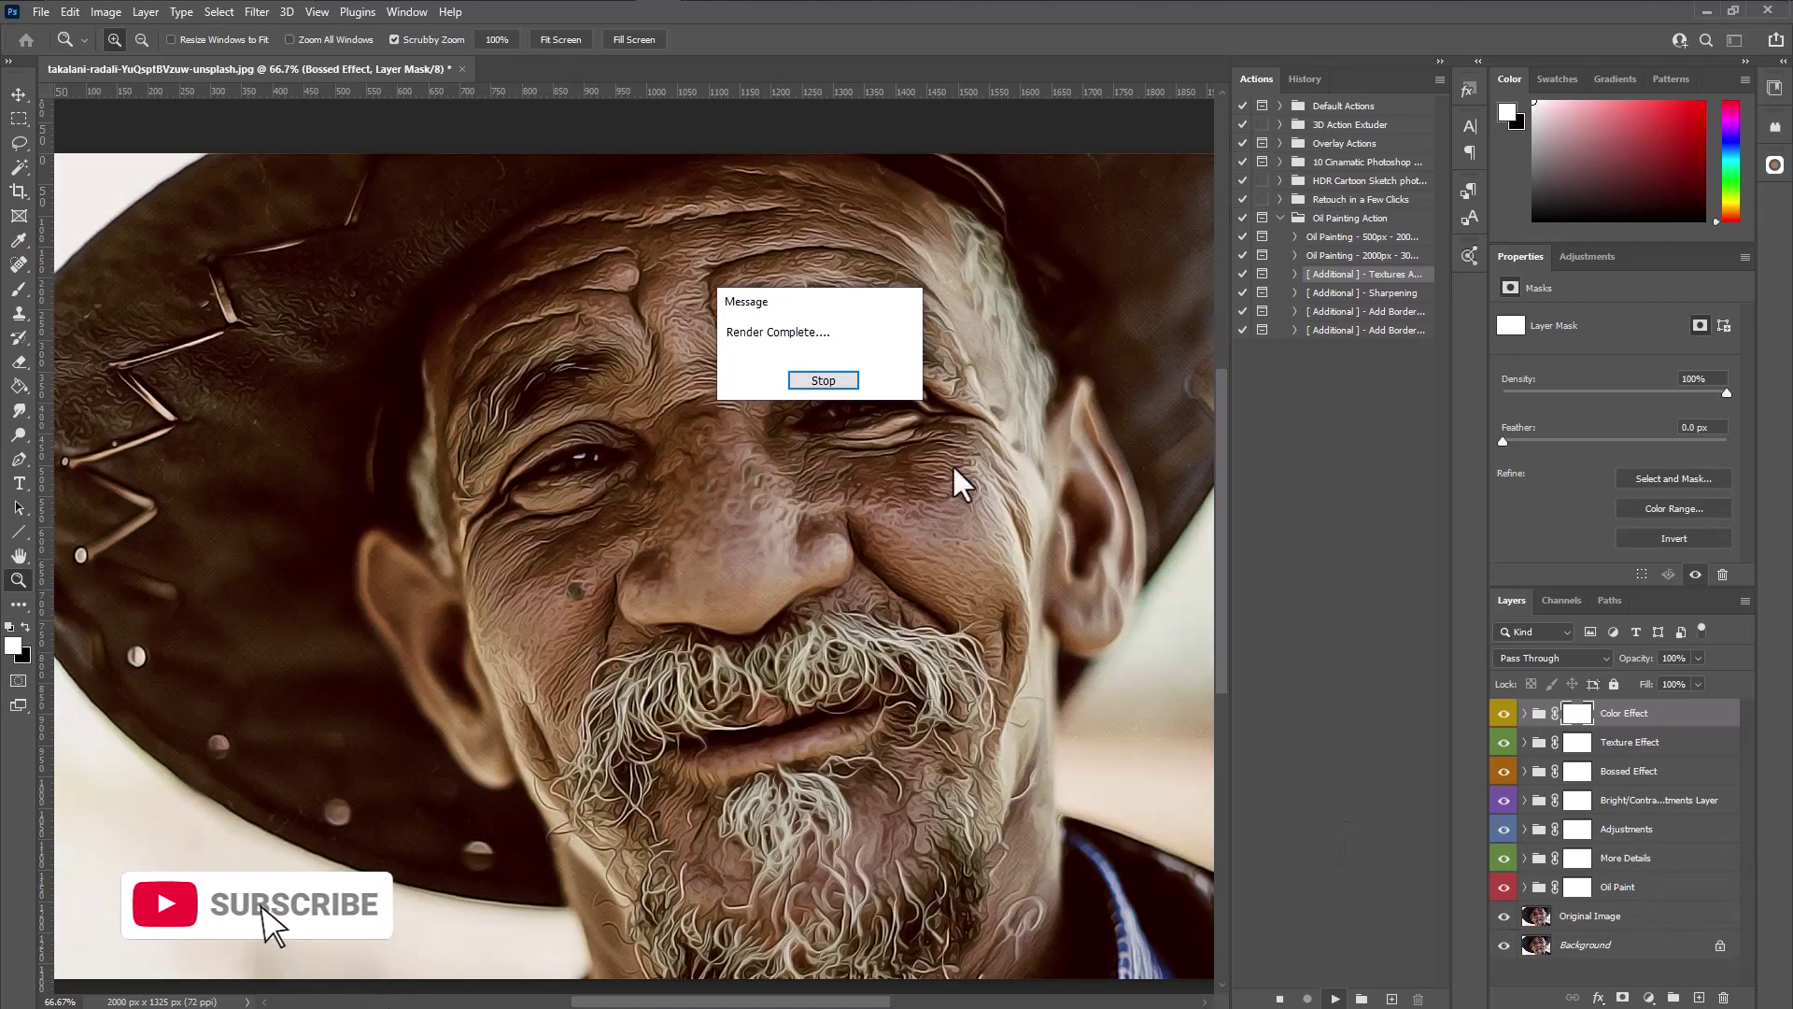
{"action": "key", "text": "Return"}
- Run the Sharpening and Add Border actions on the portrait, closing each completion message
{"action": "left_click", "coordinate": [1382, 292]}
{"action": "left_click", "coordinate": [1335, 998]}
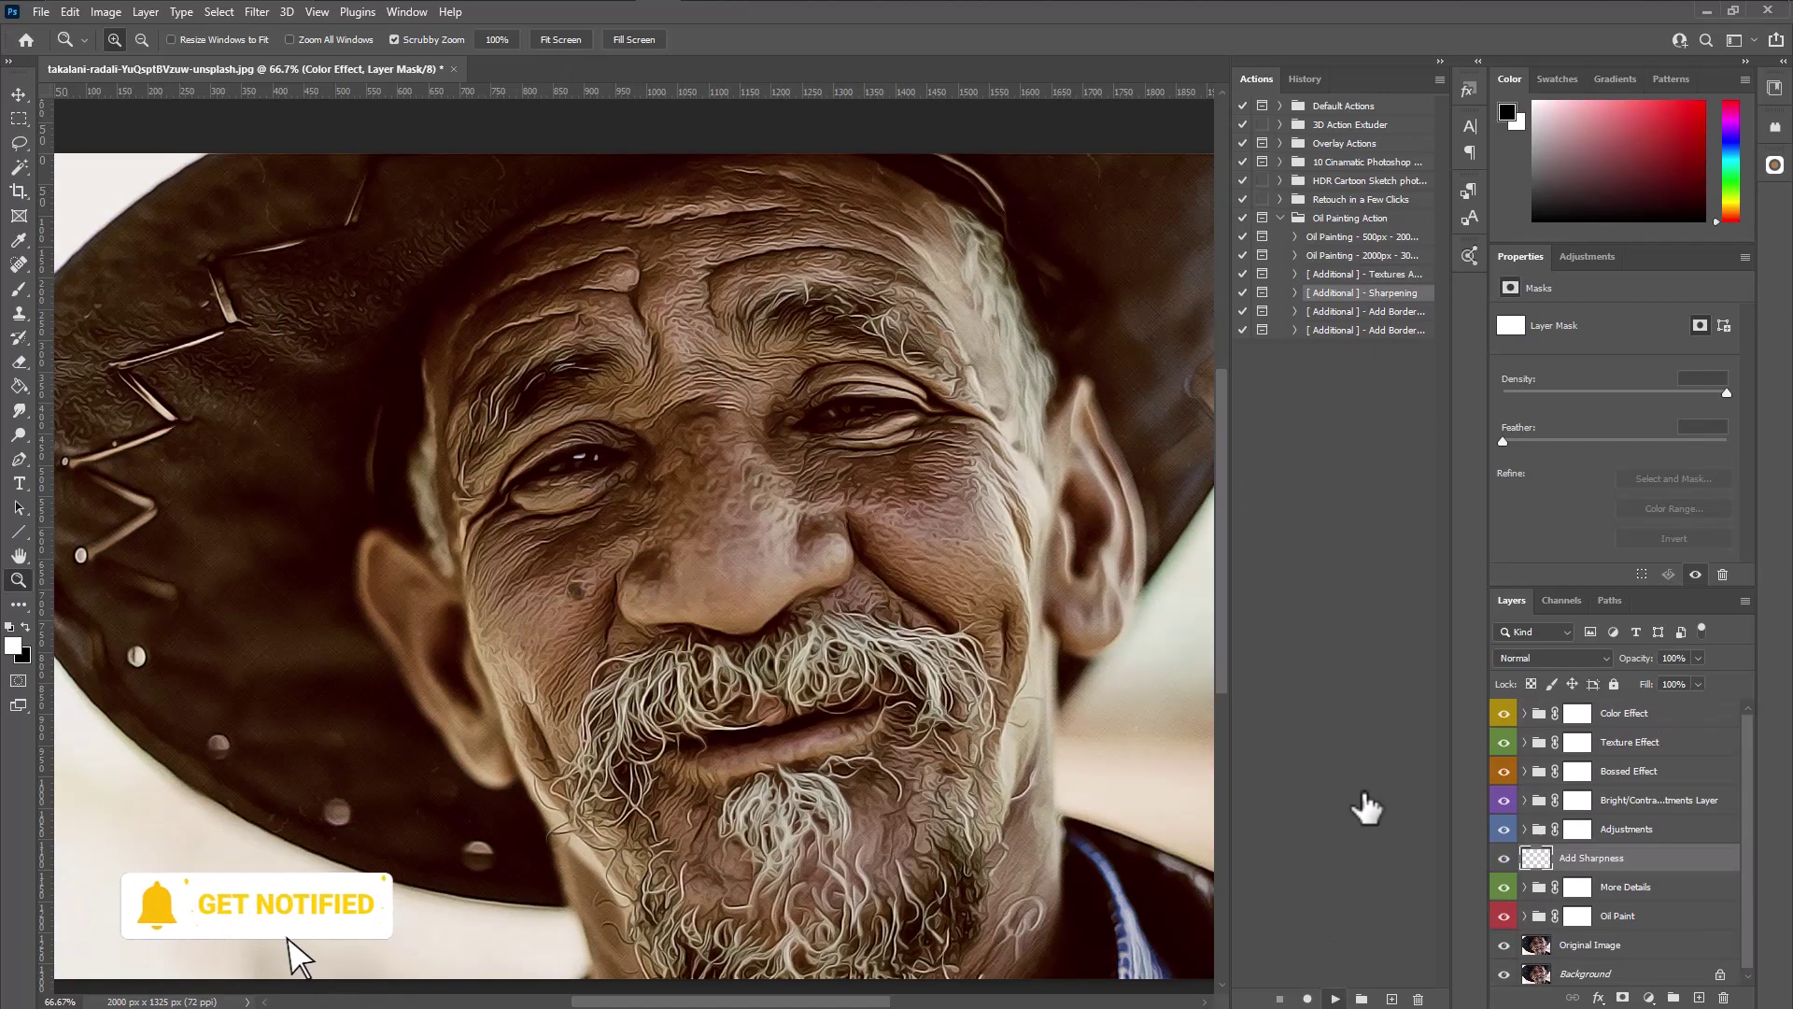
{"action": "left_click", "coordinate": [914, 409]}
{"action": "left_click", "coordinate": [1390, 314]}
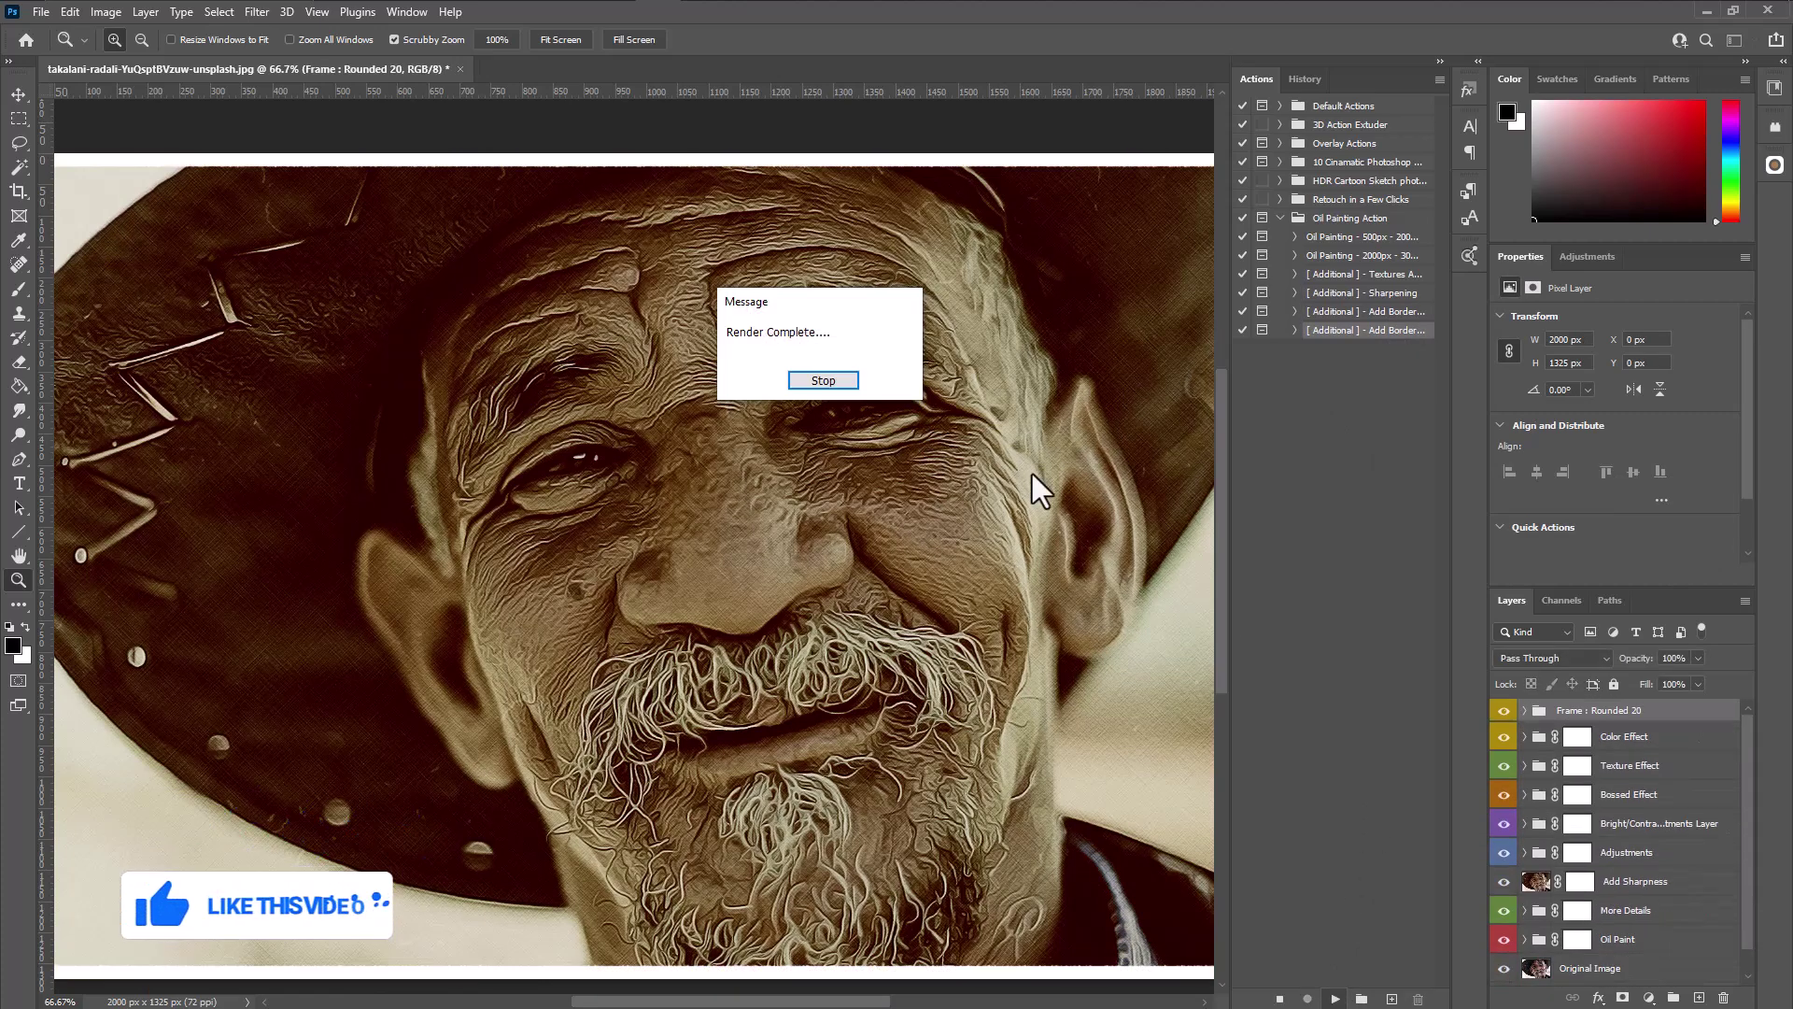
{"action": "key", "text": "Return"}
- Hide the Color Effect 01 variant inside the Color Effect group, then collapse both groups
{"action": "left_click", "coordinate": [1504, 737]}
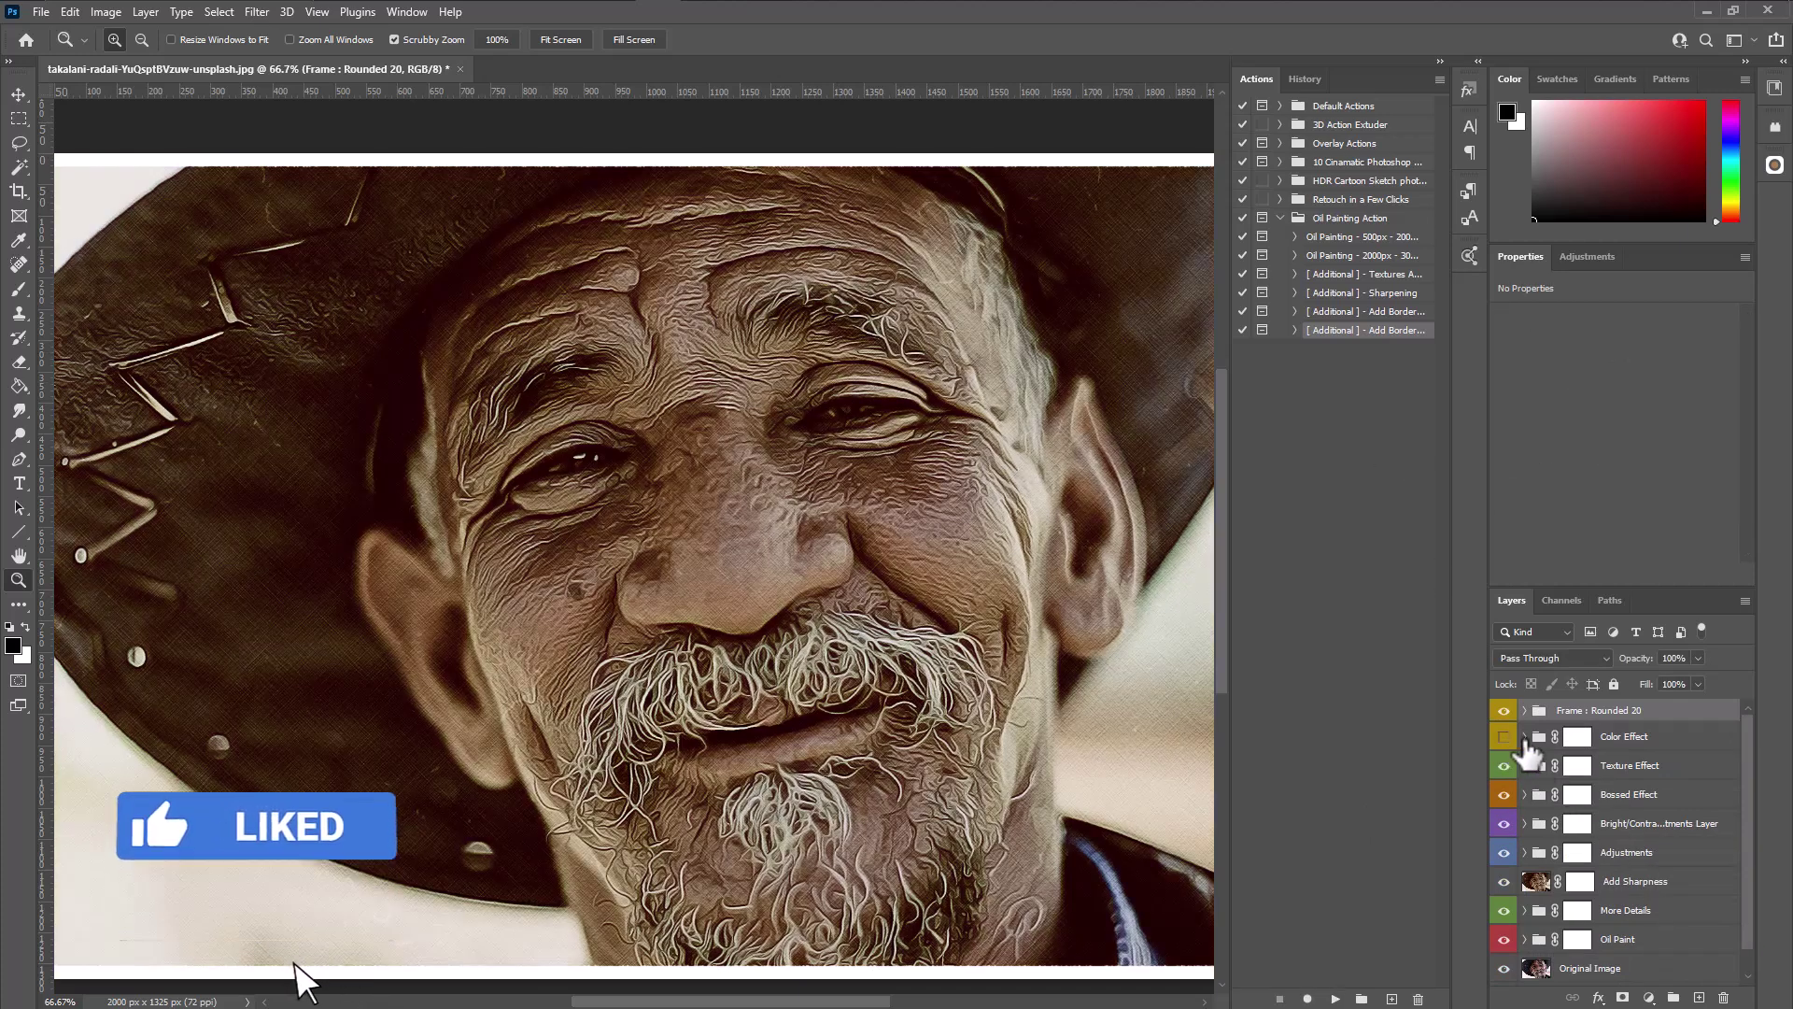
{"action": "left_click", "coordinate": [1503, 882]}
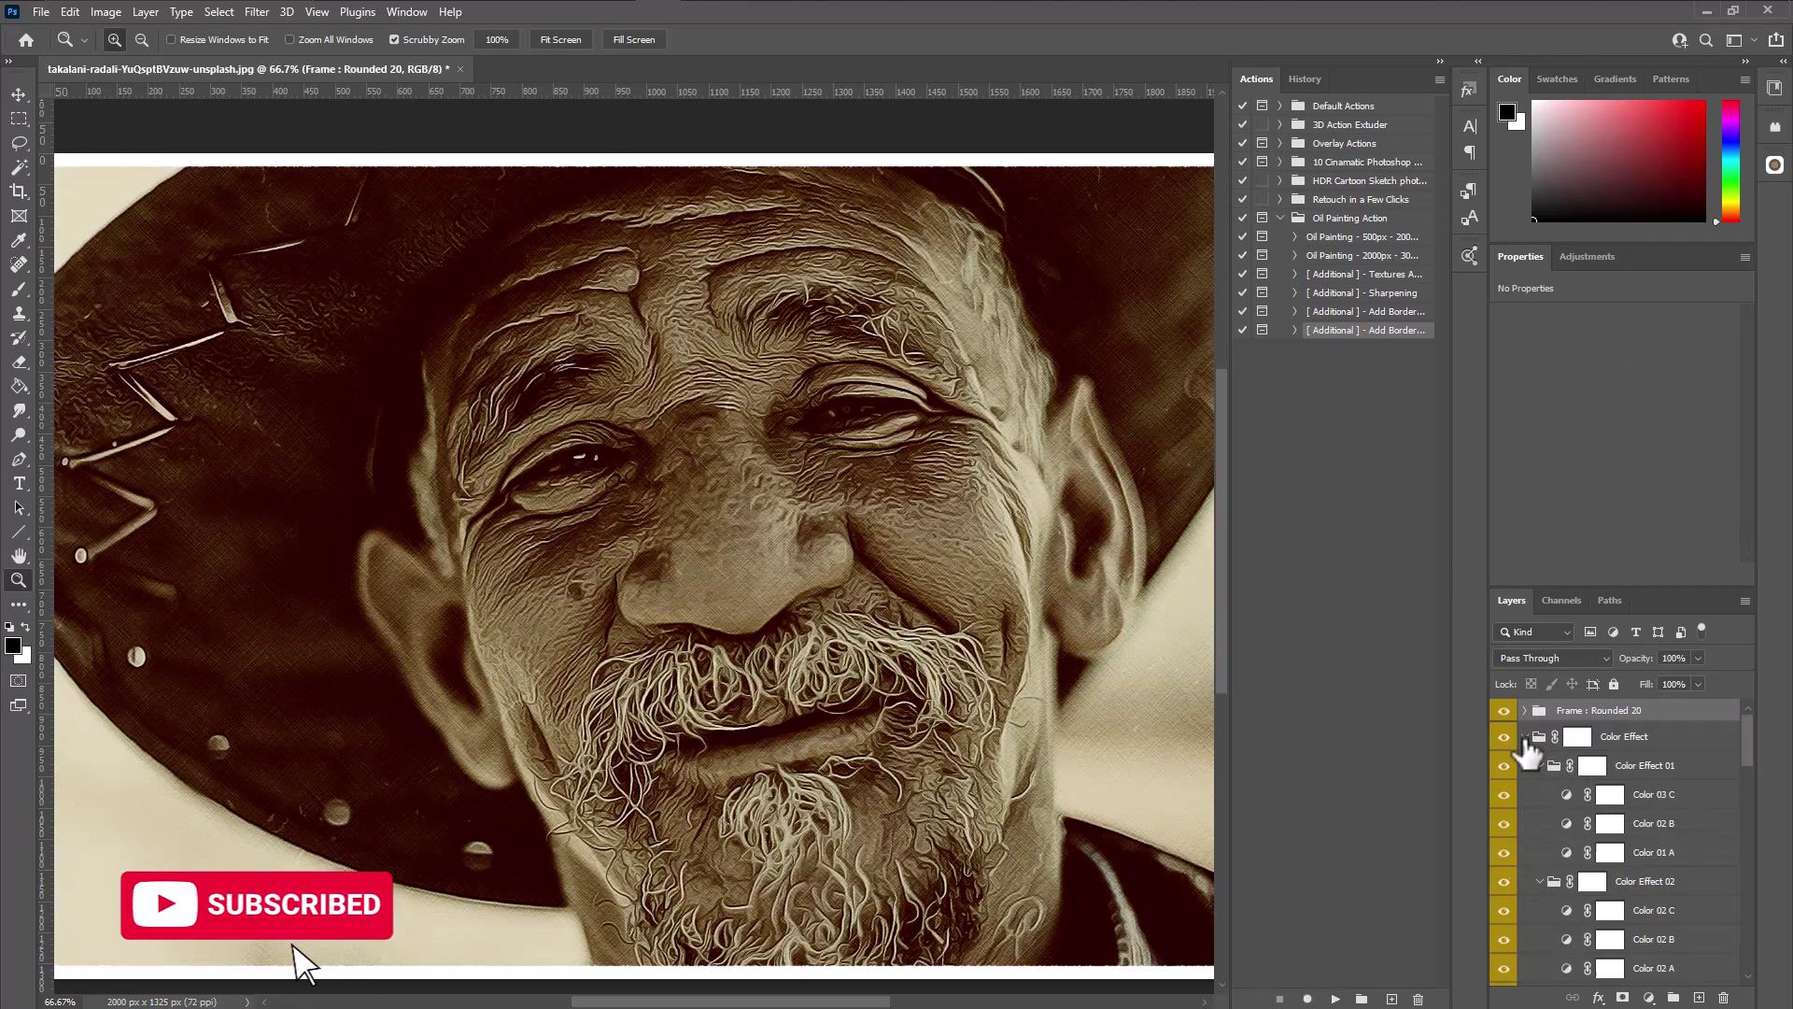
{"action": "left_click", "coordinate": [1525, 736]}
{"action": "left_click", "coordinate": [1503, 736]}
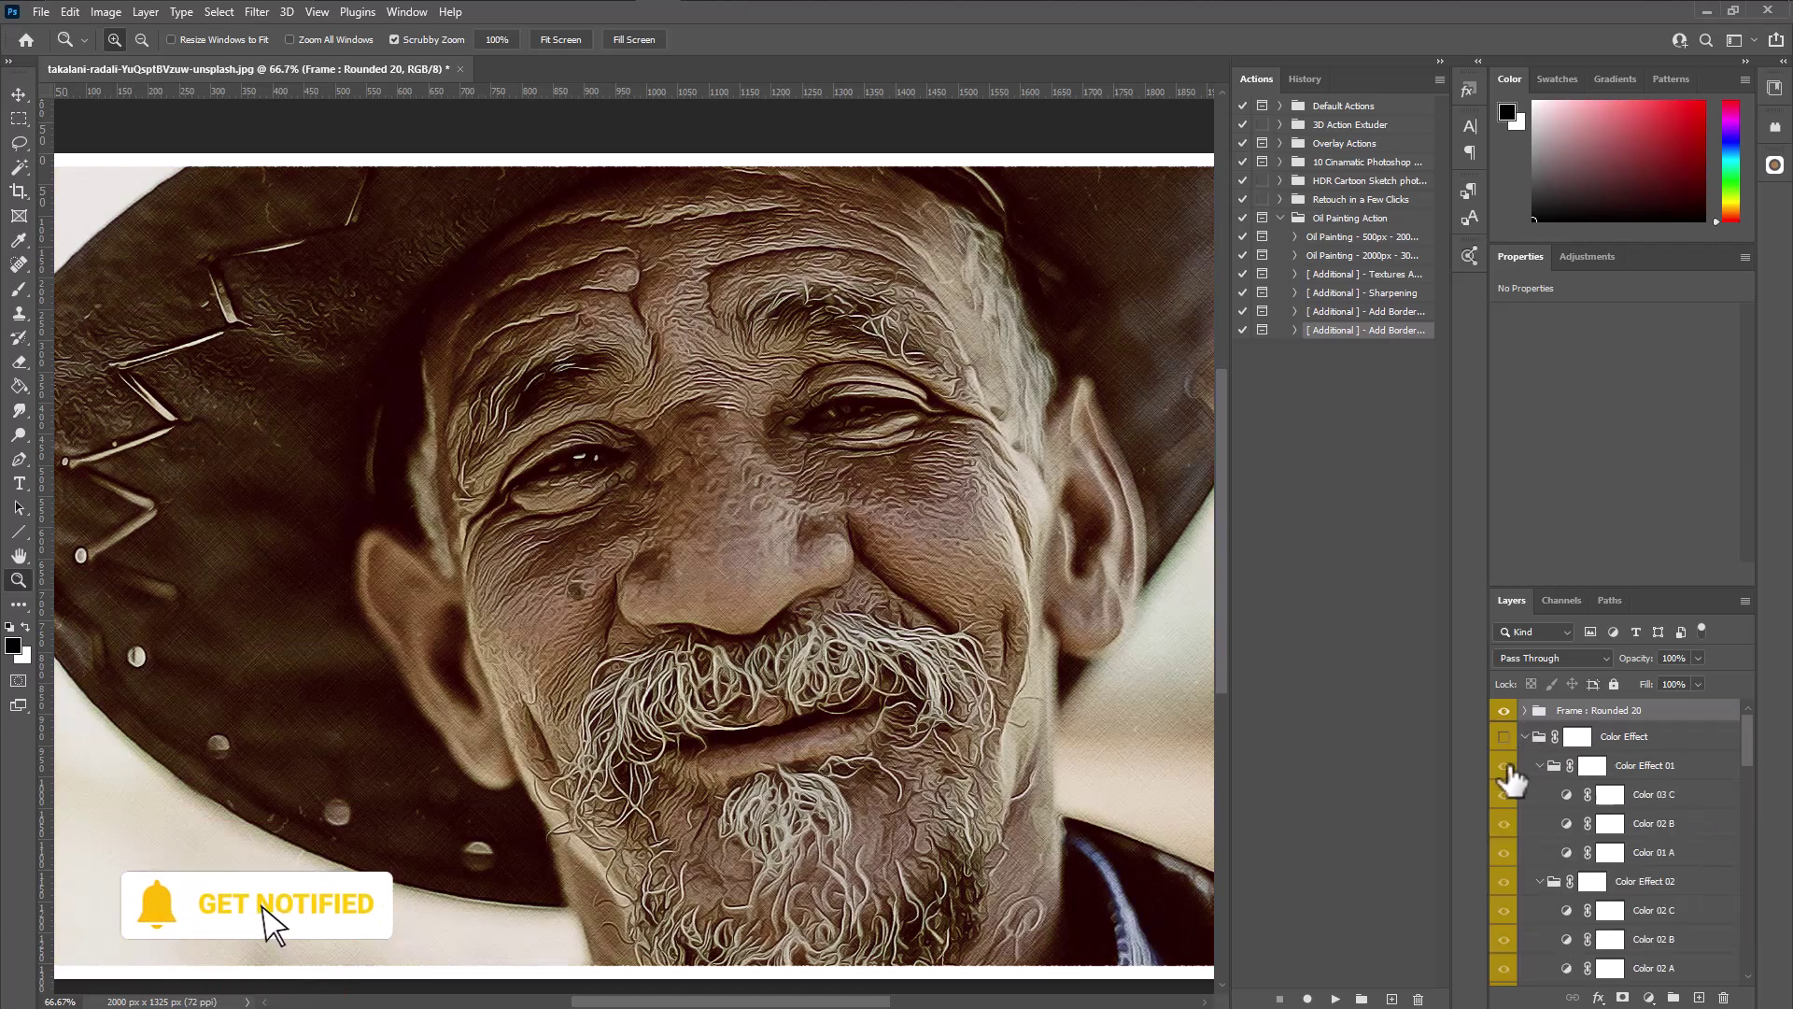
{"action": "scroll", "coordinate": [1601, 898], "scroll_direction": "down", "scroll_amount": 3}
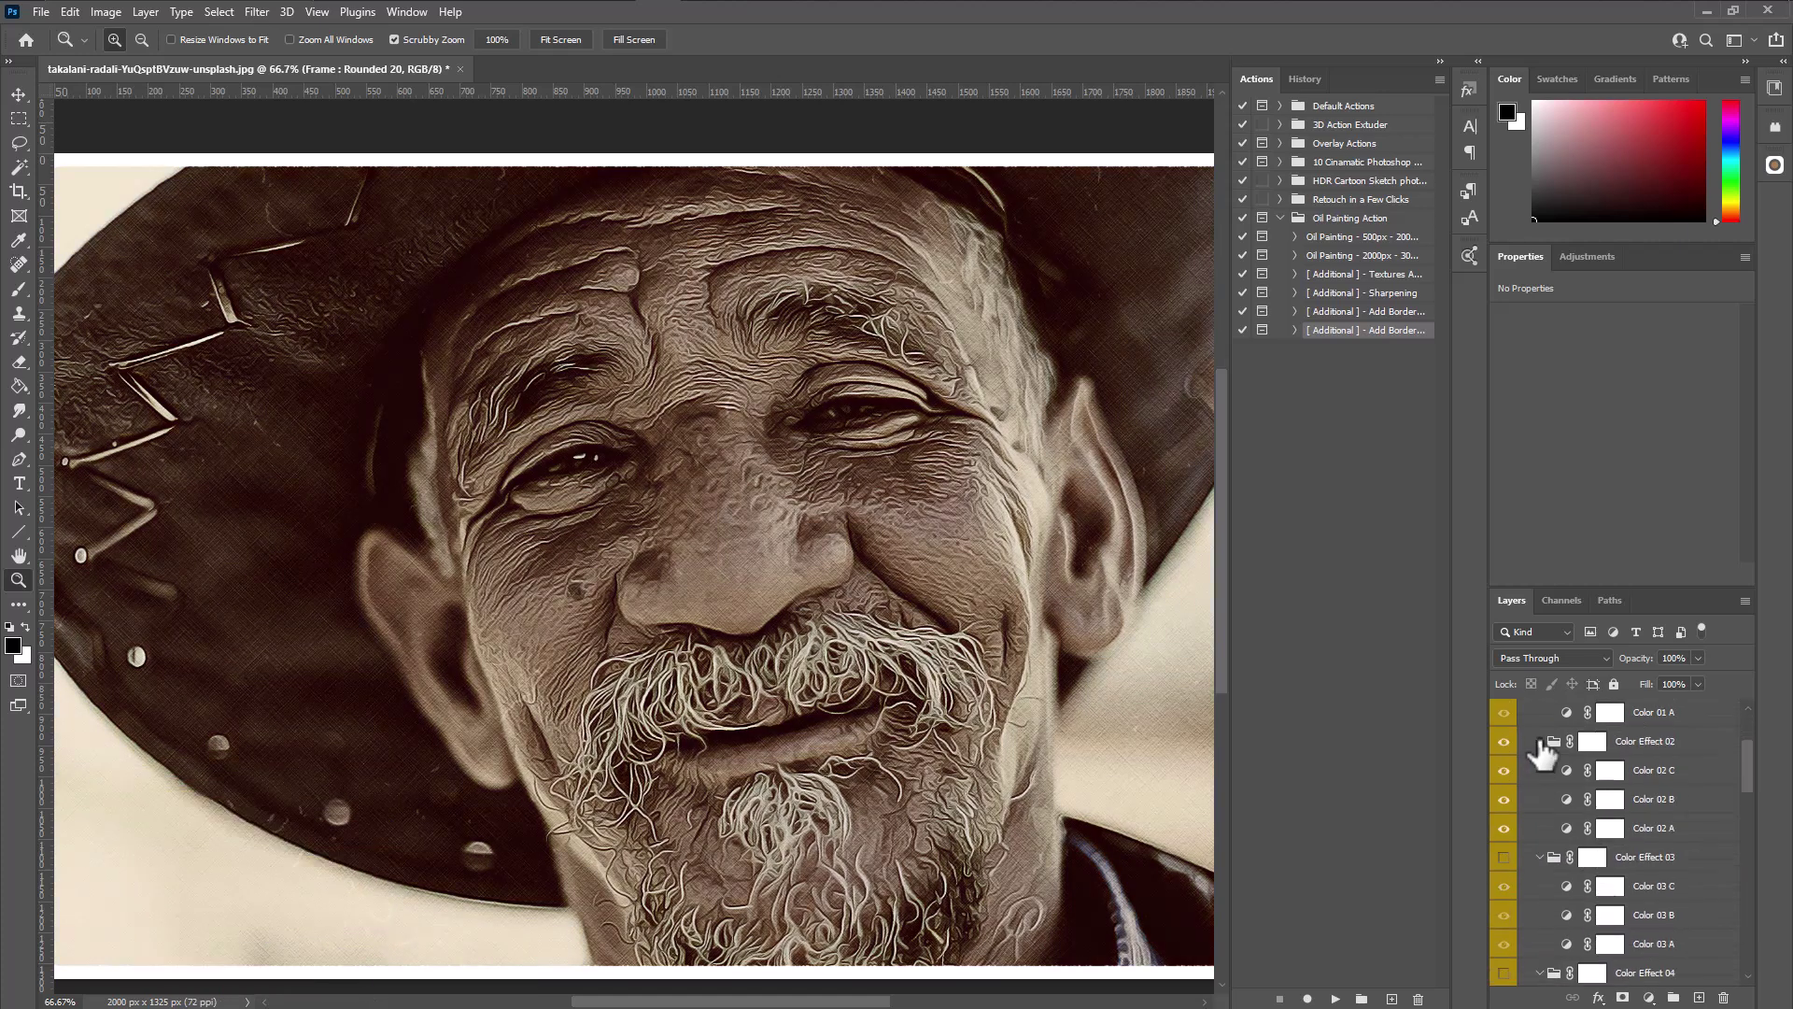
{"action": "scroll", "coordinate": [1531, 771], "scroll_direction": "up", "scroll_amount": 3}
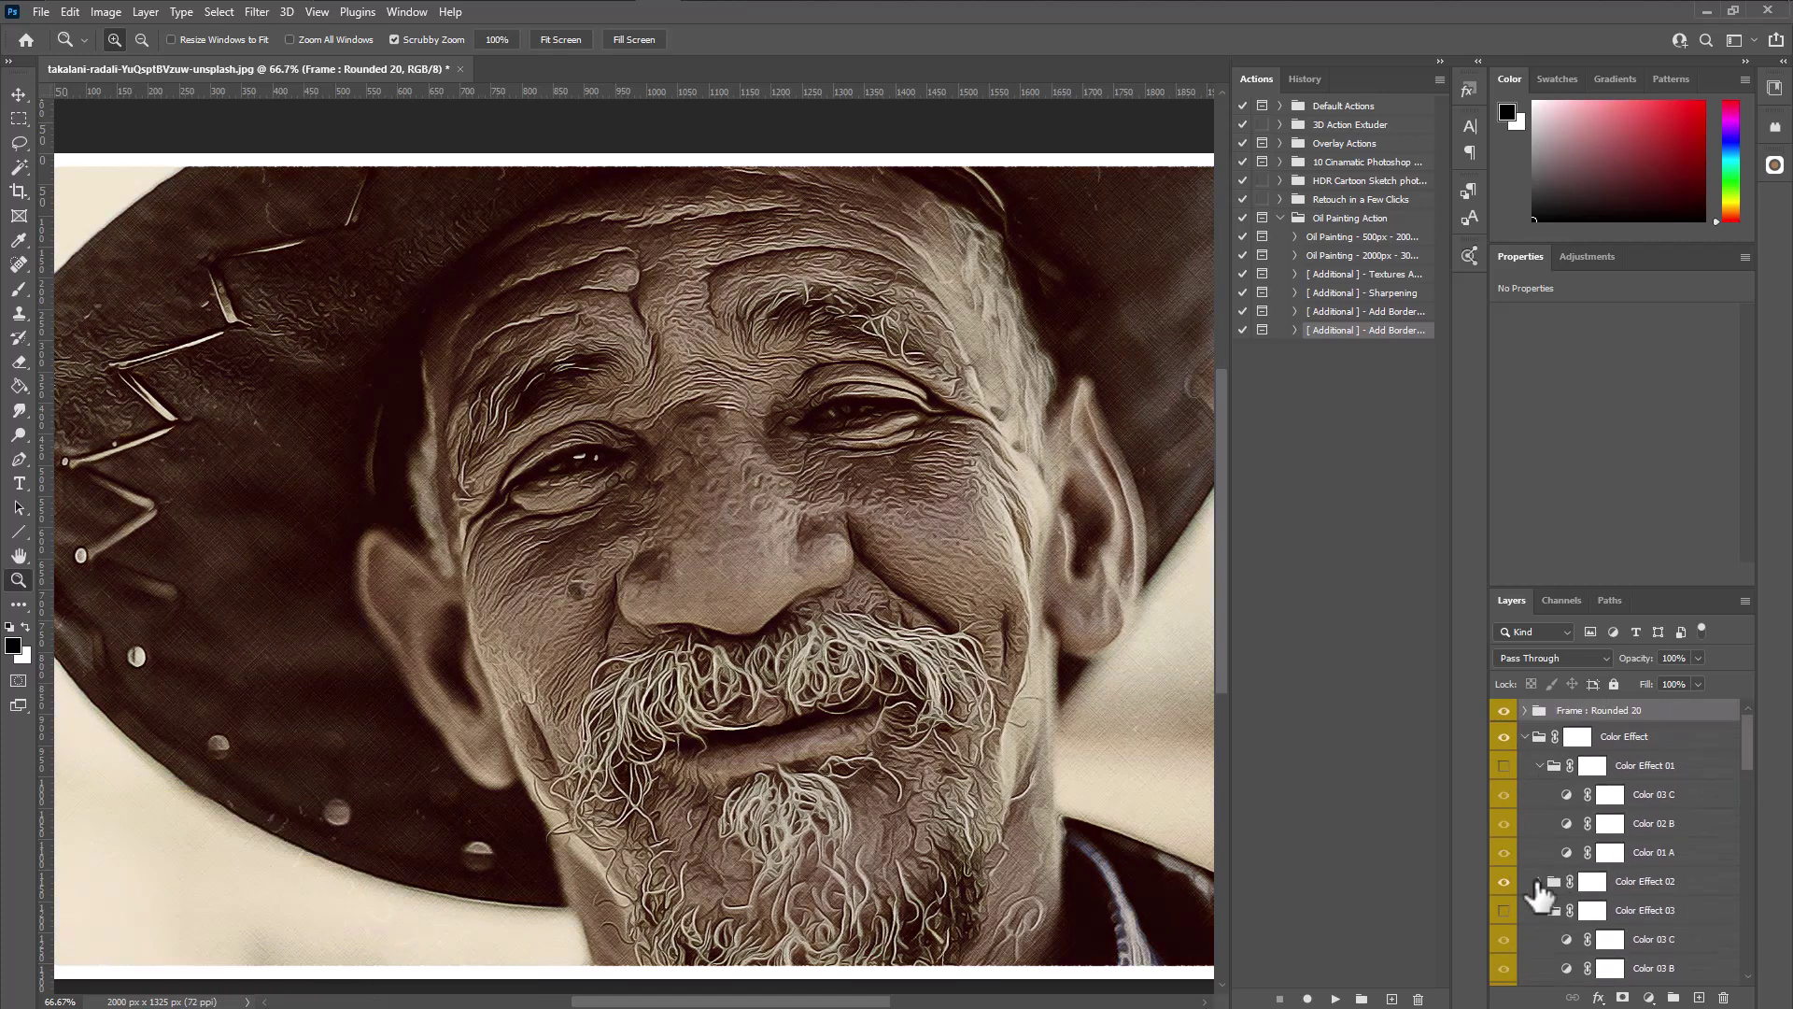
{"action": "left_click", "coordinate": [1540, 766]}
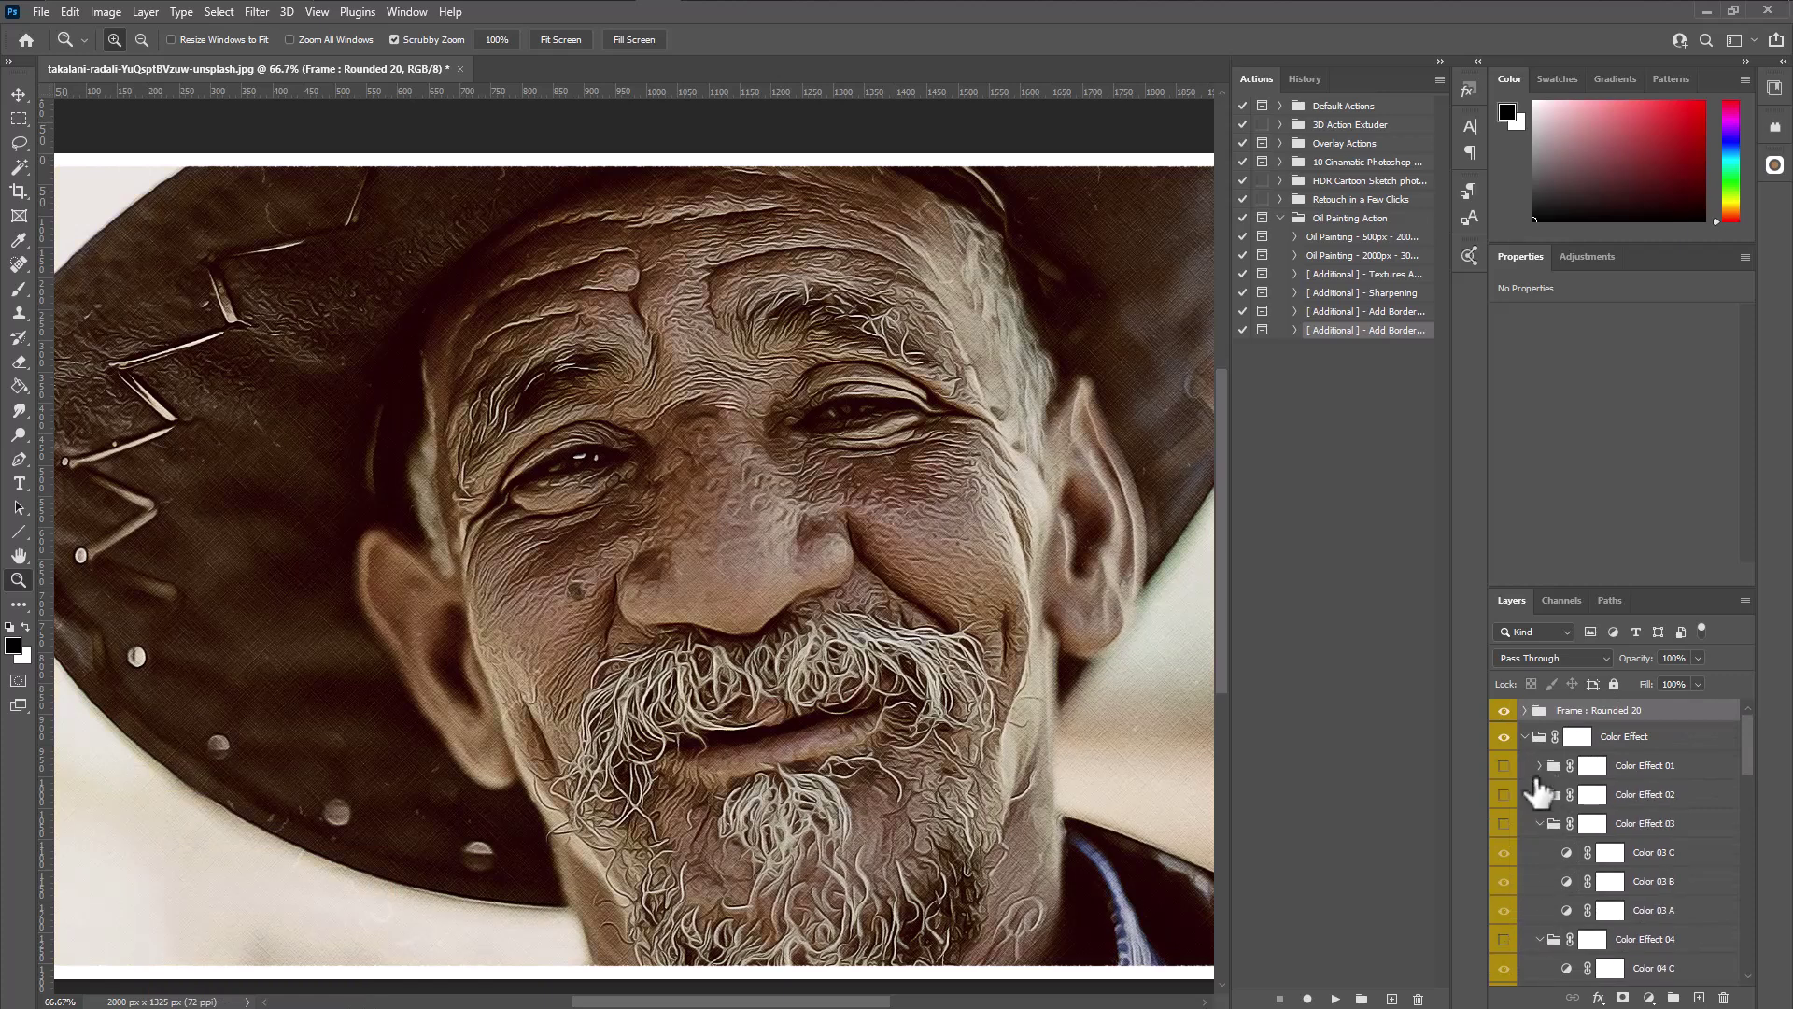
{"action": "left_click", "coordinate": [1526, 738]}
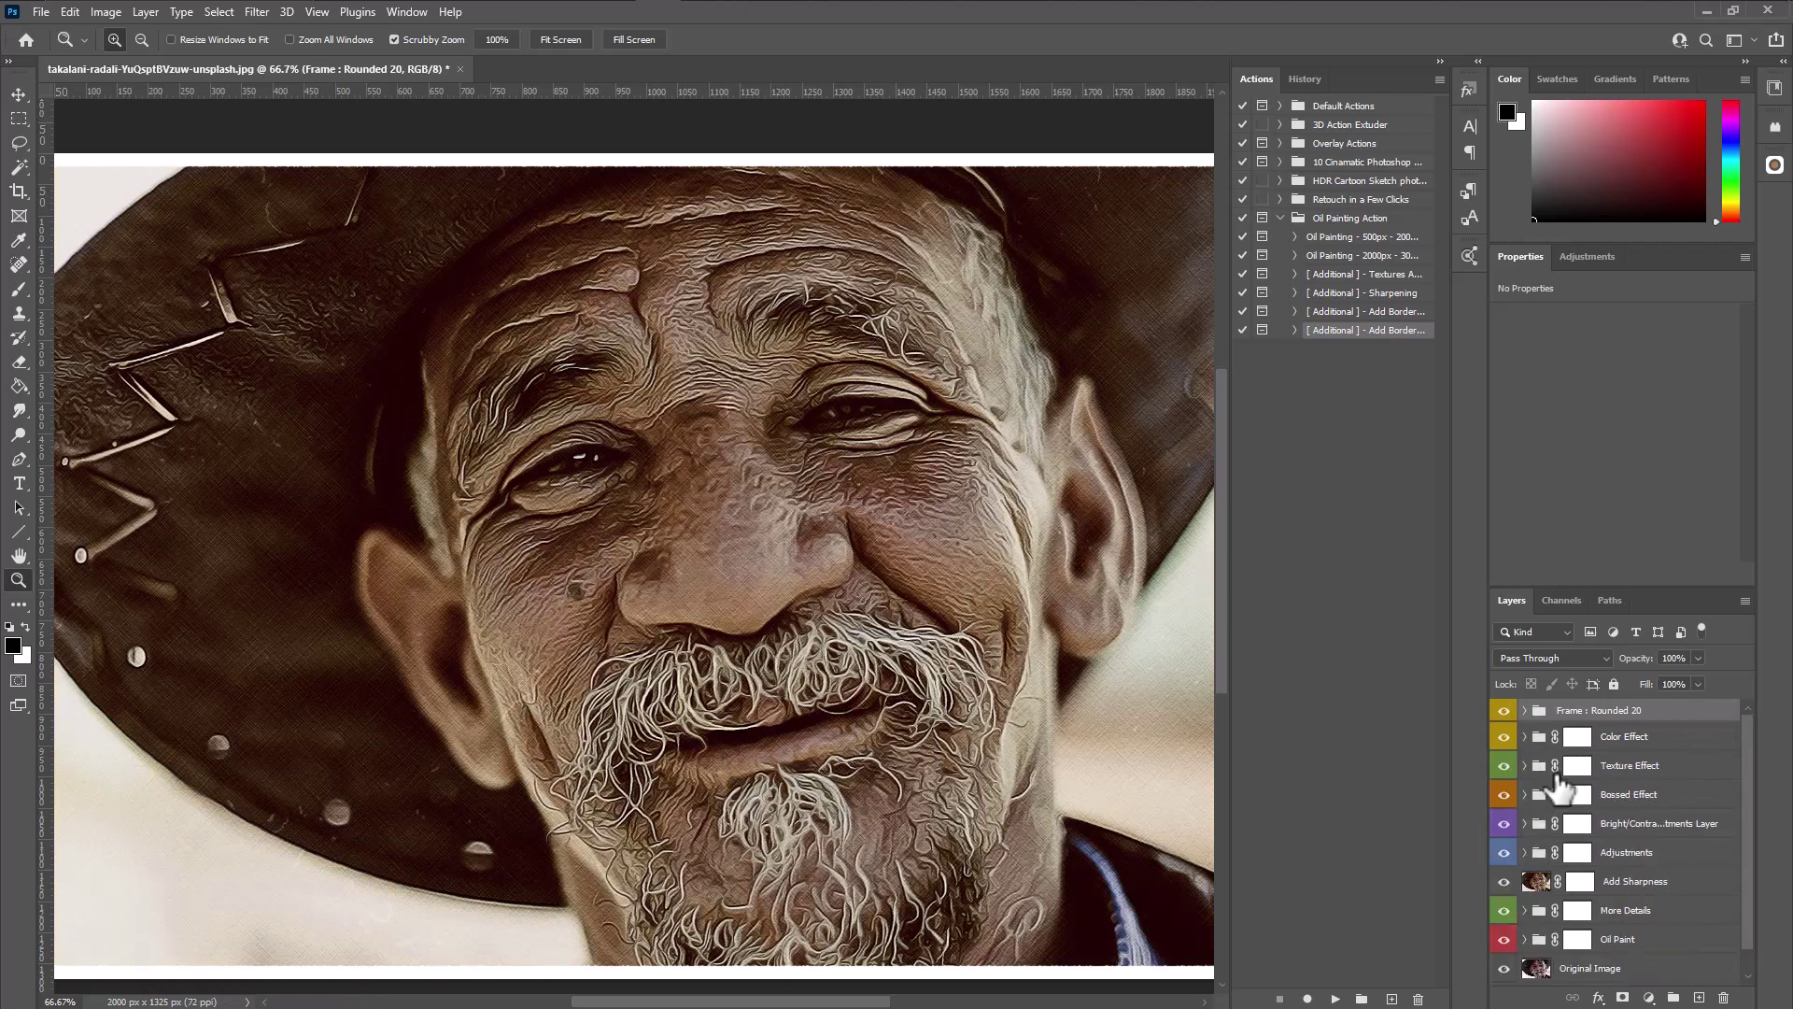
- Enable the Normal Contrast layer in the Bright/Contrast adjustments group
{"action": "left_click", "coordinate": [1524, 823]}
{"action": "left_click", "coordinate": [1503, 938]}
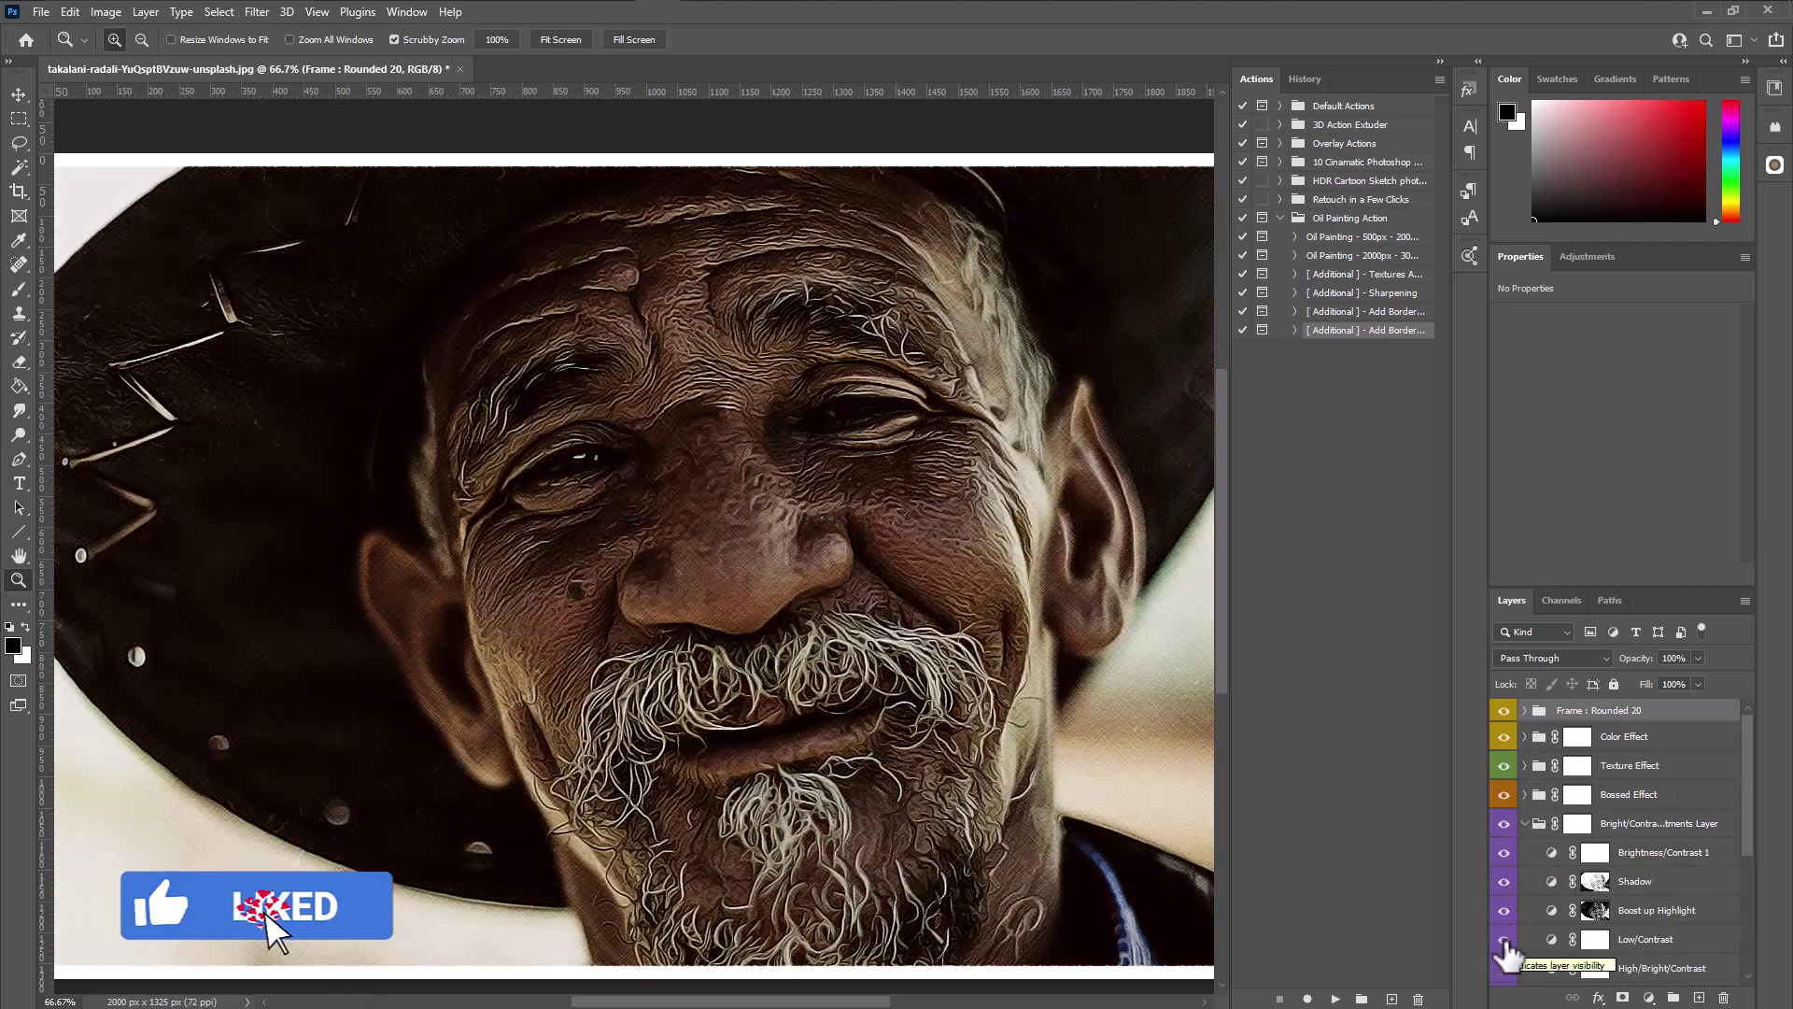
{"action": "left_click", "coordinate": [1506, 942]}
{"action": "scroll", "coordinate": [1511, 934], "scroll_direction": "down", "scroll_amount": 3}
{"action": "left_click", "coordinate": [1503, 931]}
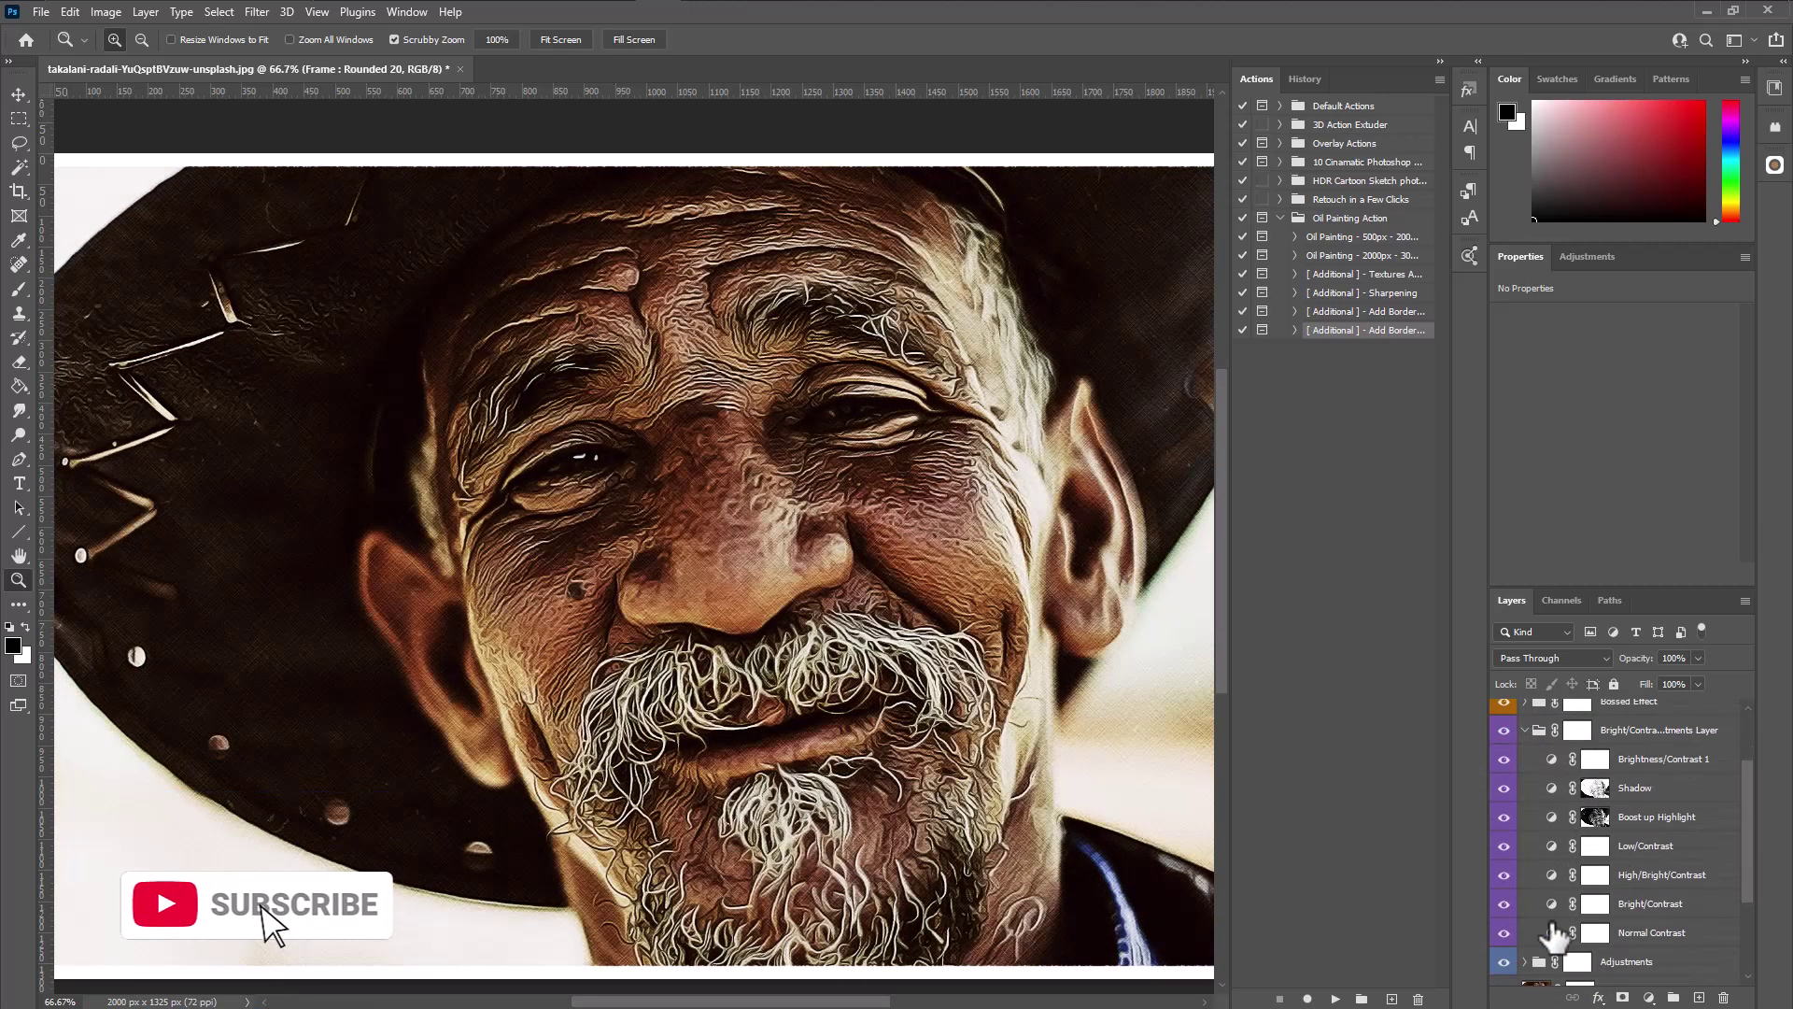
{"action": "left_click", "coordinate": [1524, 729]}
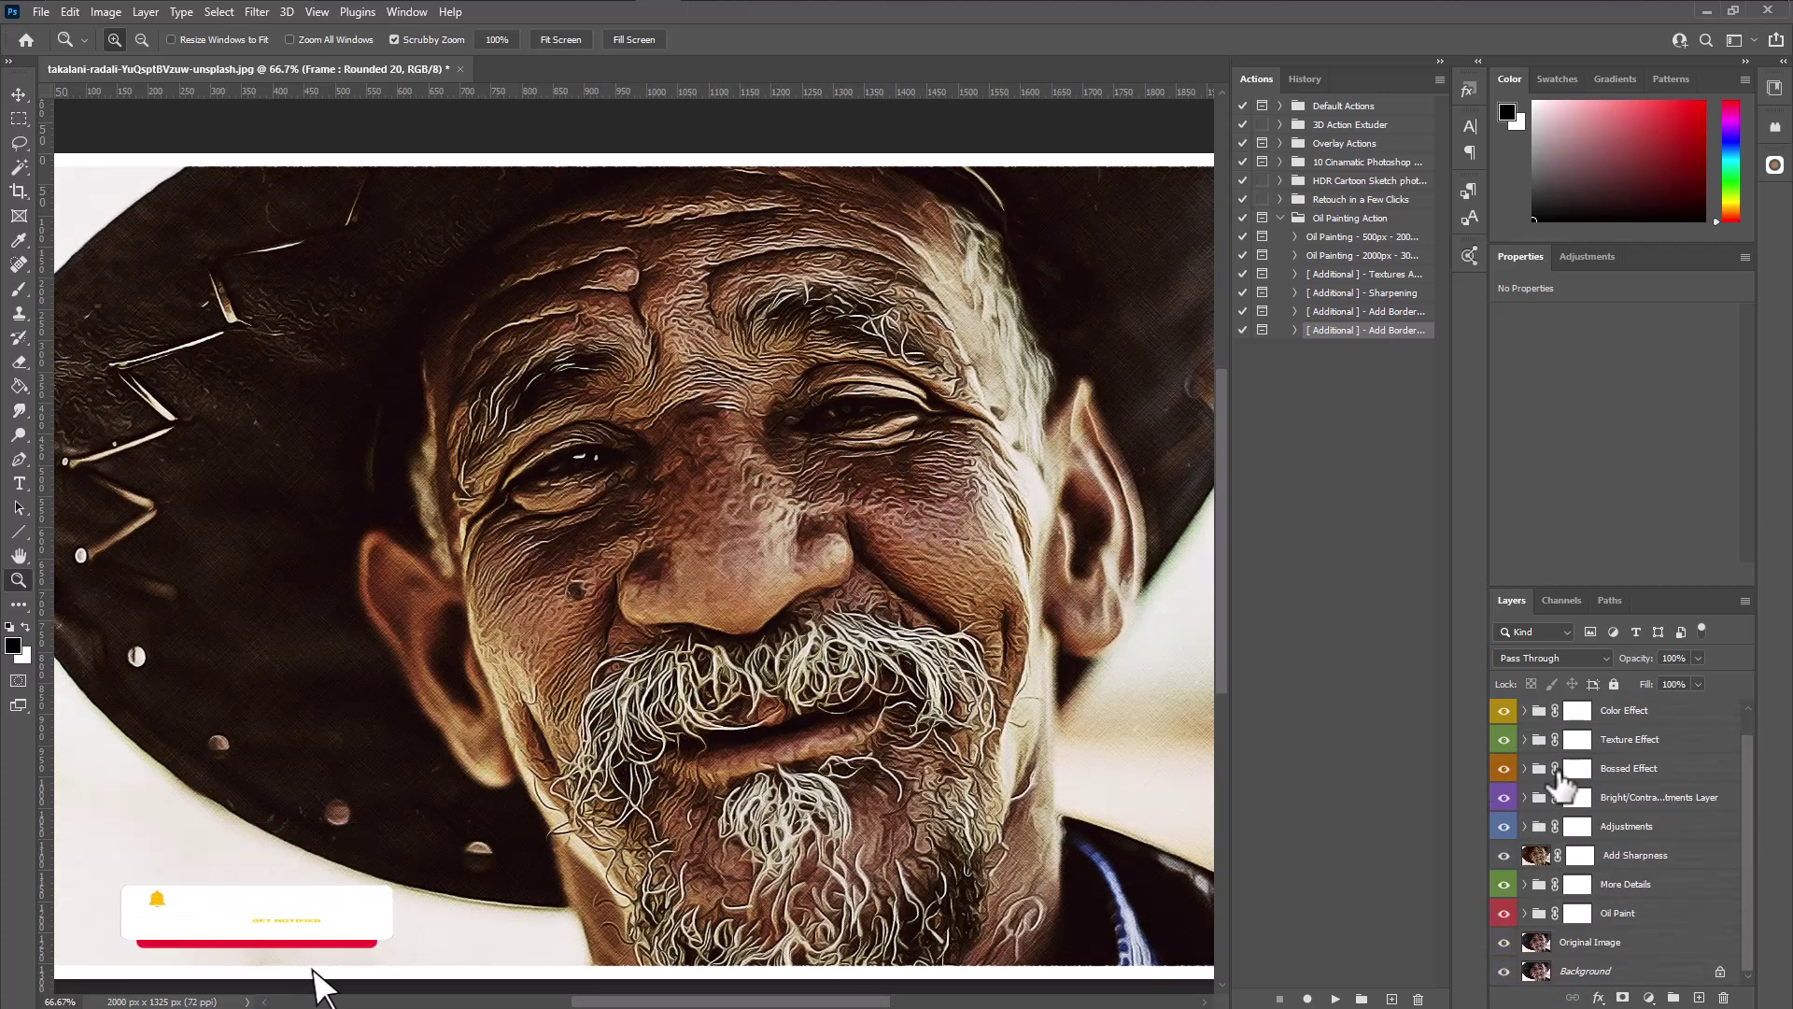
- Inspect the More Details and Oil Paint groups, then open the Adjustments group
{"action": "left_click", "coordinate": [1524, 885]}
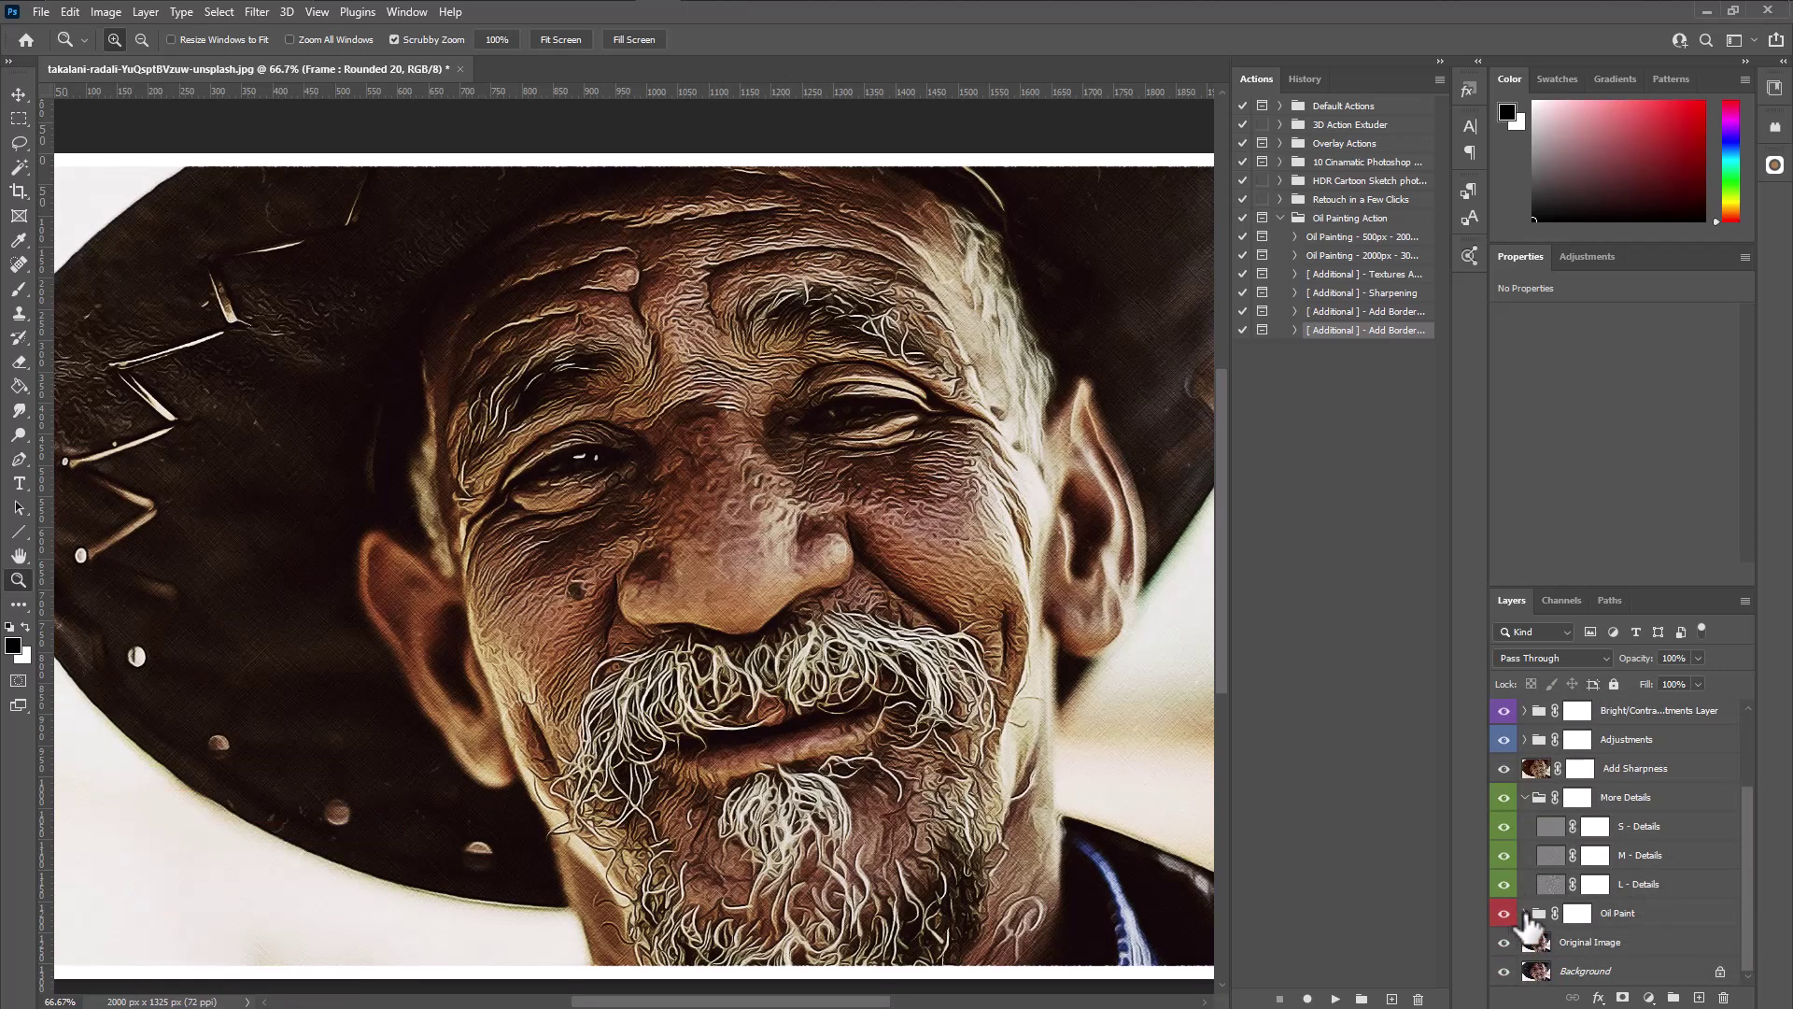
{"action": "left_click", "coordinate": [1525, 913]}
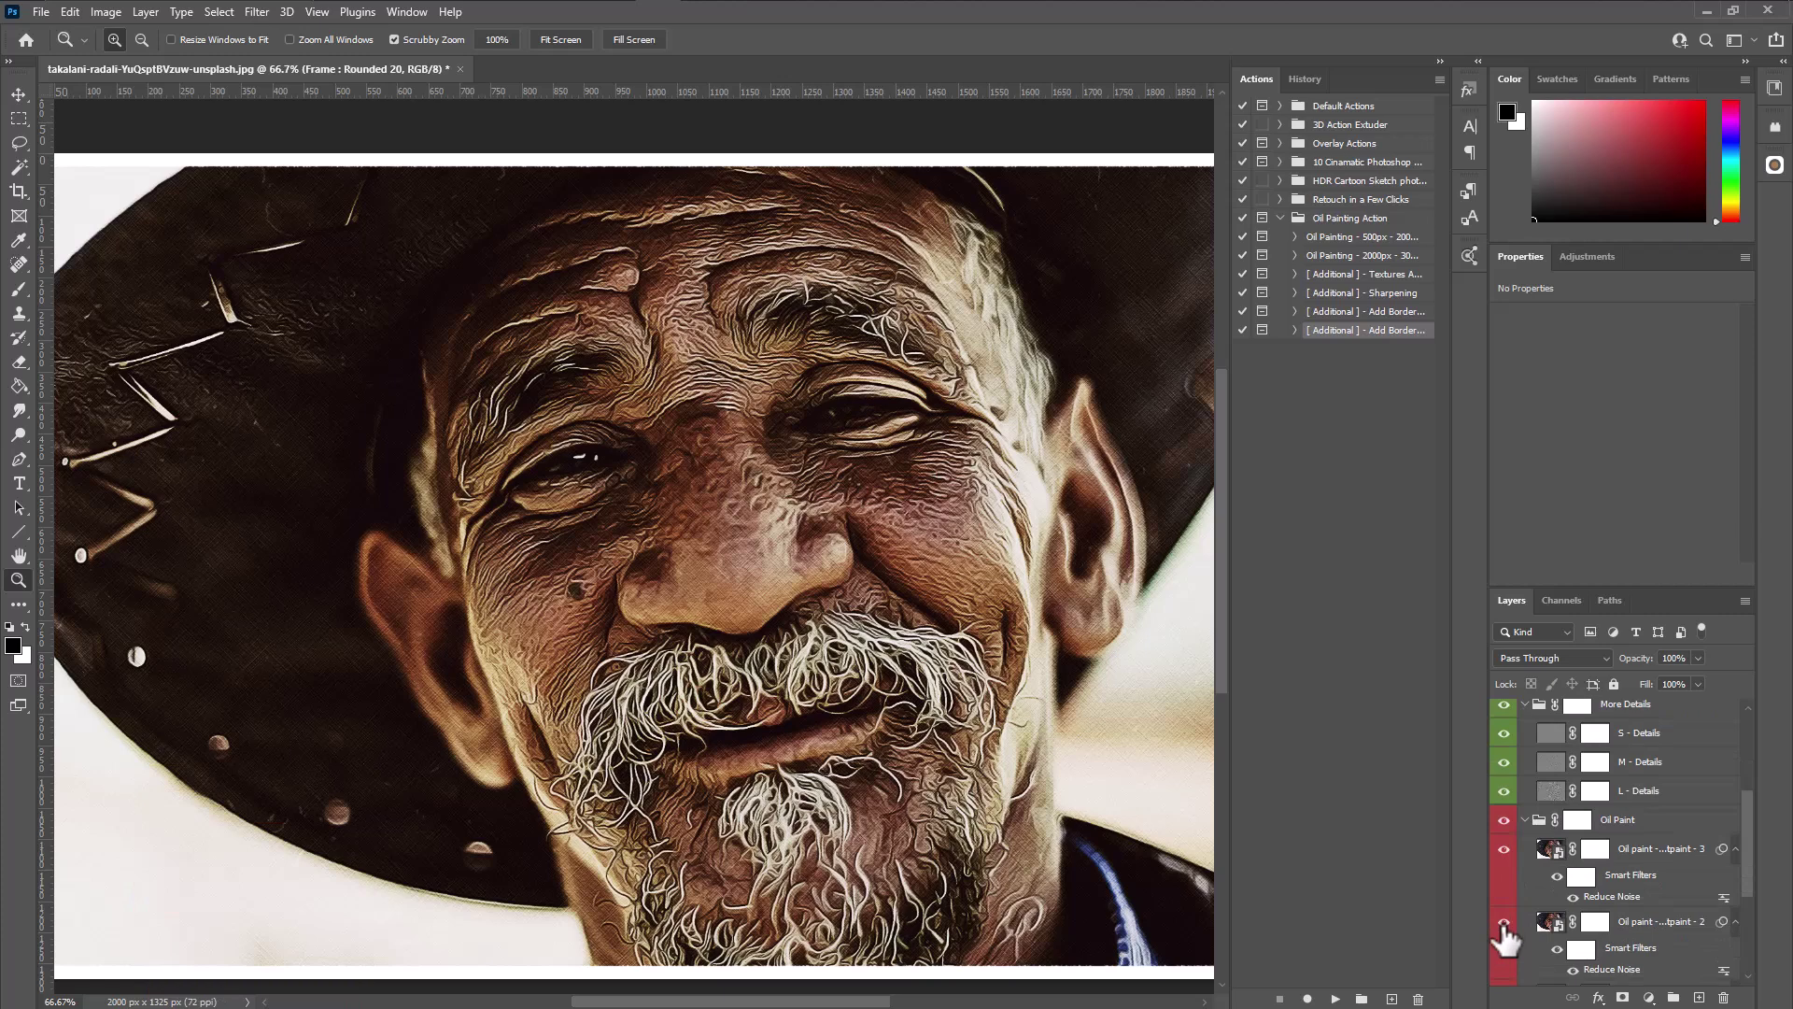
{"action": "scroll", "coordinate": [1625, 943], "scroll_direction": "down", "scroll_amount": 2}
{"action": "scroll", "coordinate": [1588, 915], "scroll_direction": "up", "scroll_amount": 6}
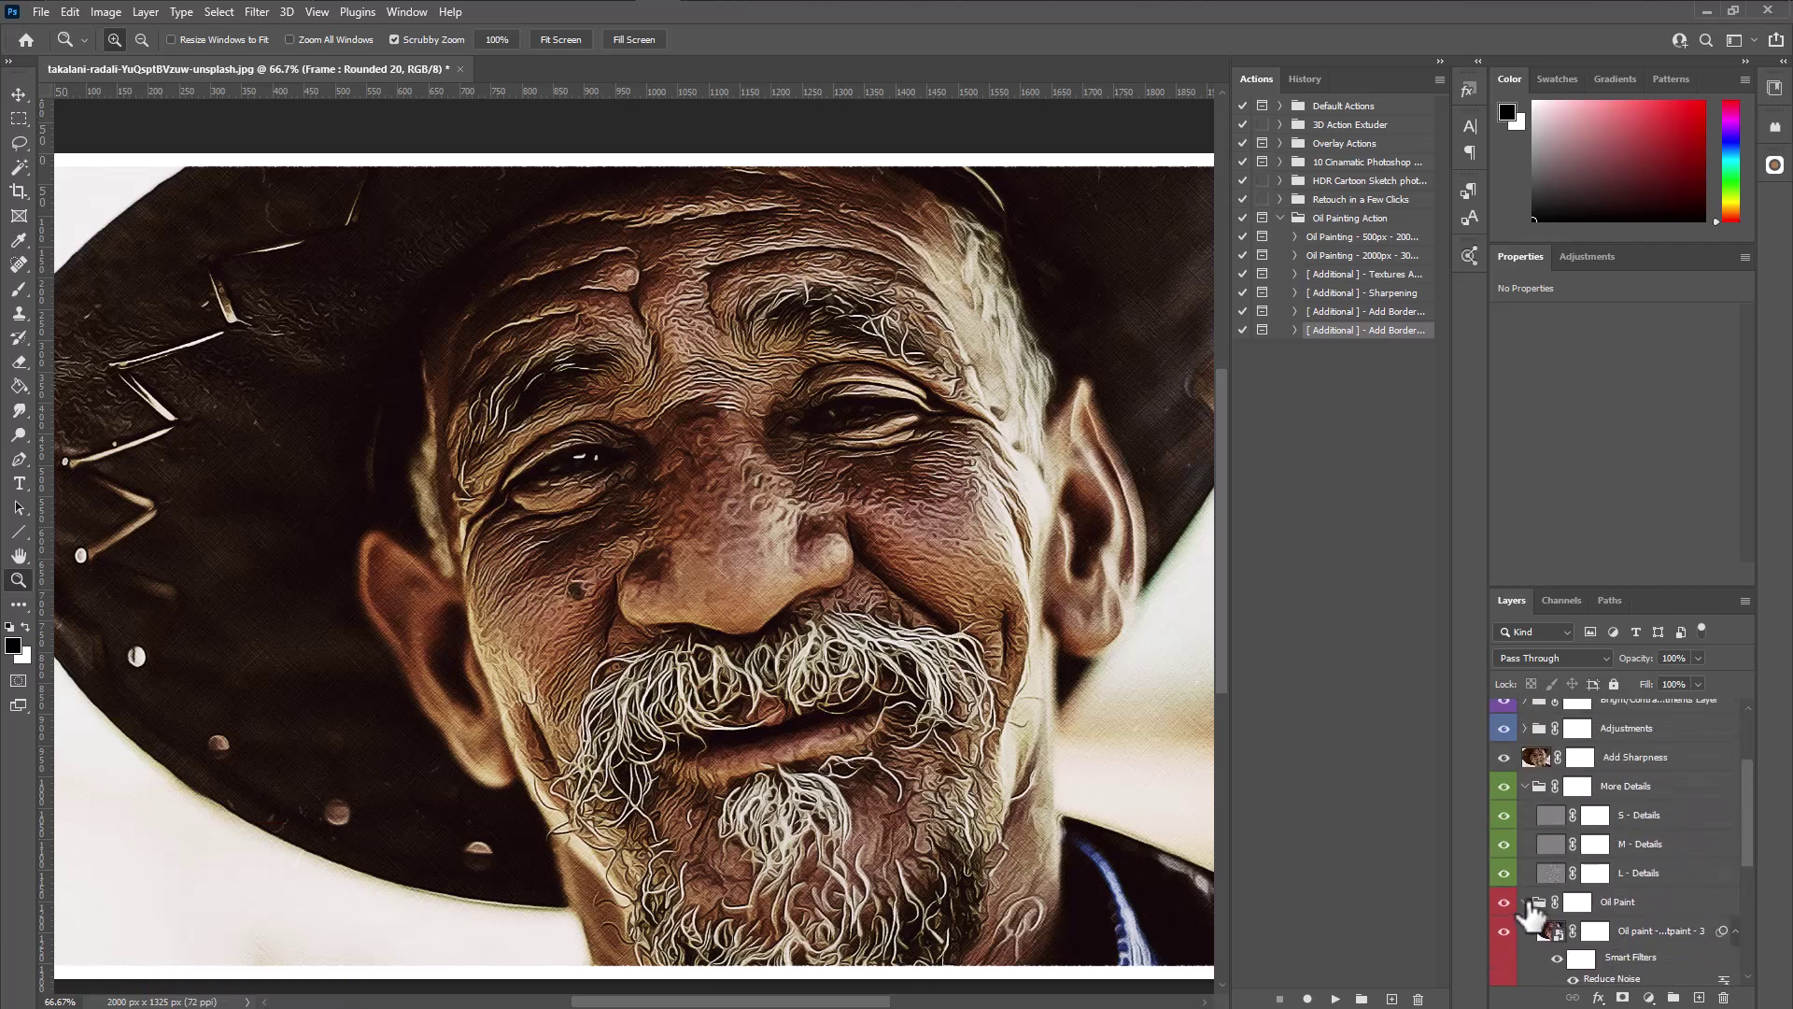
{"action": "left_click", "coordinate": [1525, 867]}
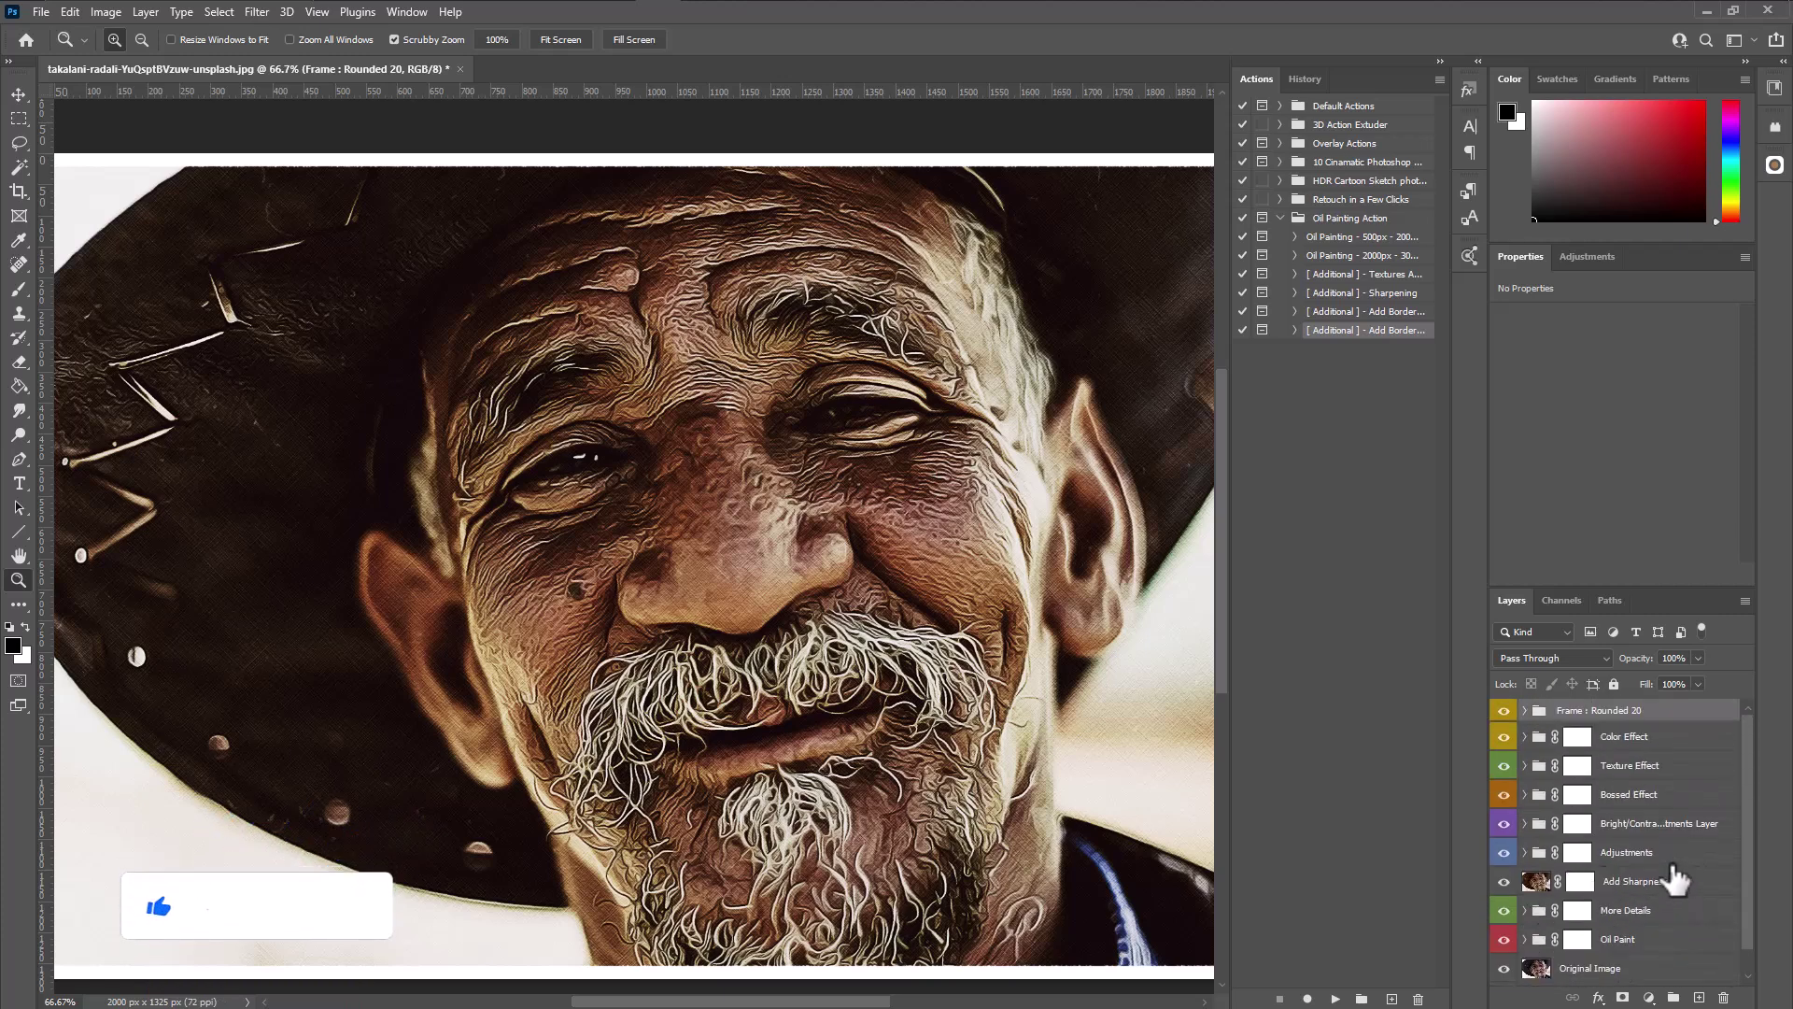
{"action": "left_click", "coordinate": [1519, 854]}
- Set Hue/Saturation saturation to 0 and raise the add contrast curve's shadow point
{"action": "left_click", "coordinate": [1557, 912]}
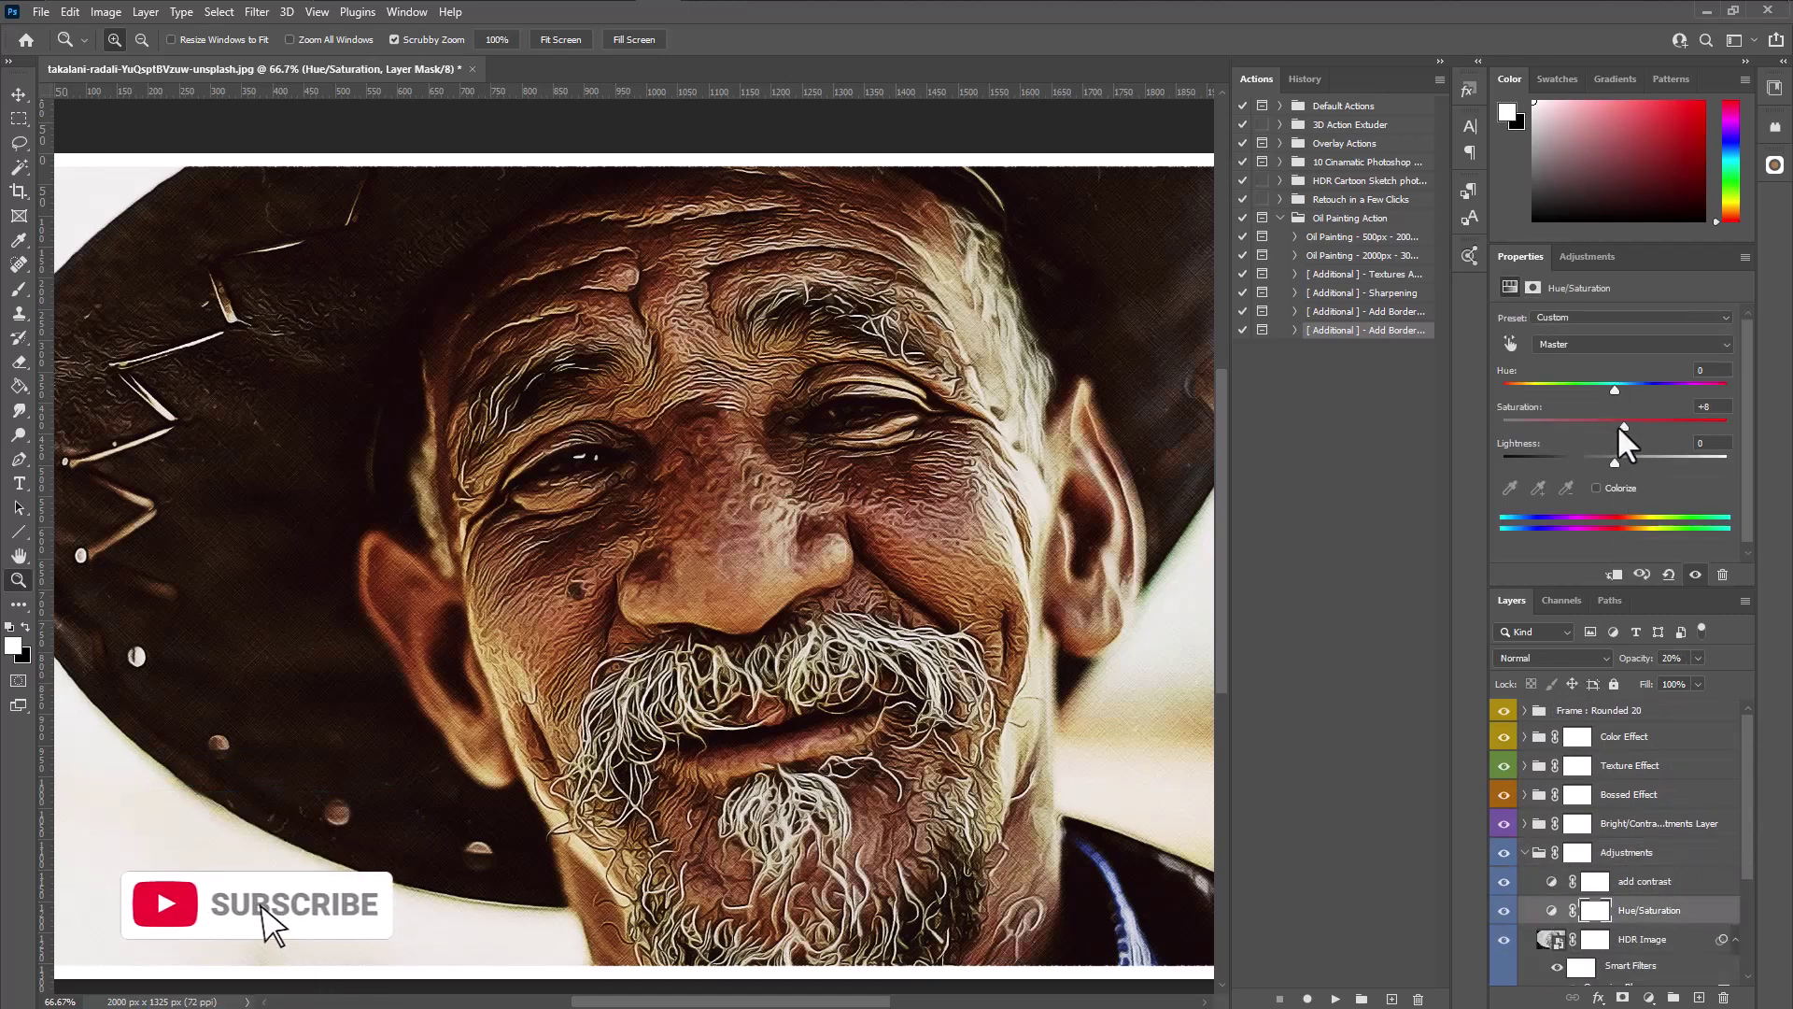
{"action": "left_click_drag", "start_coordinate": [1623, 426], "coordinate": [1613, 426]}
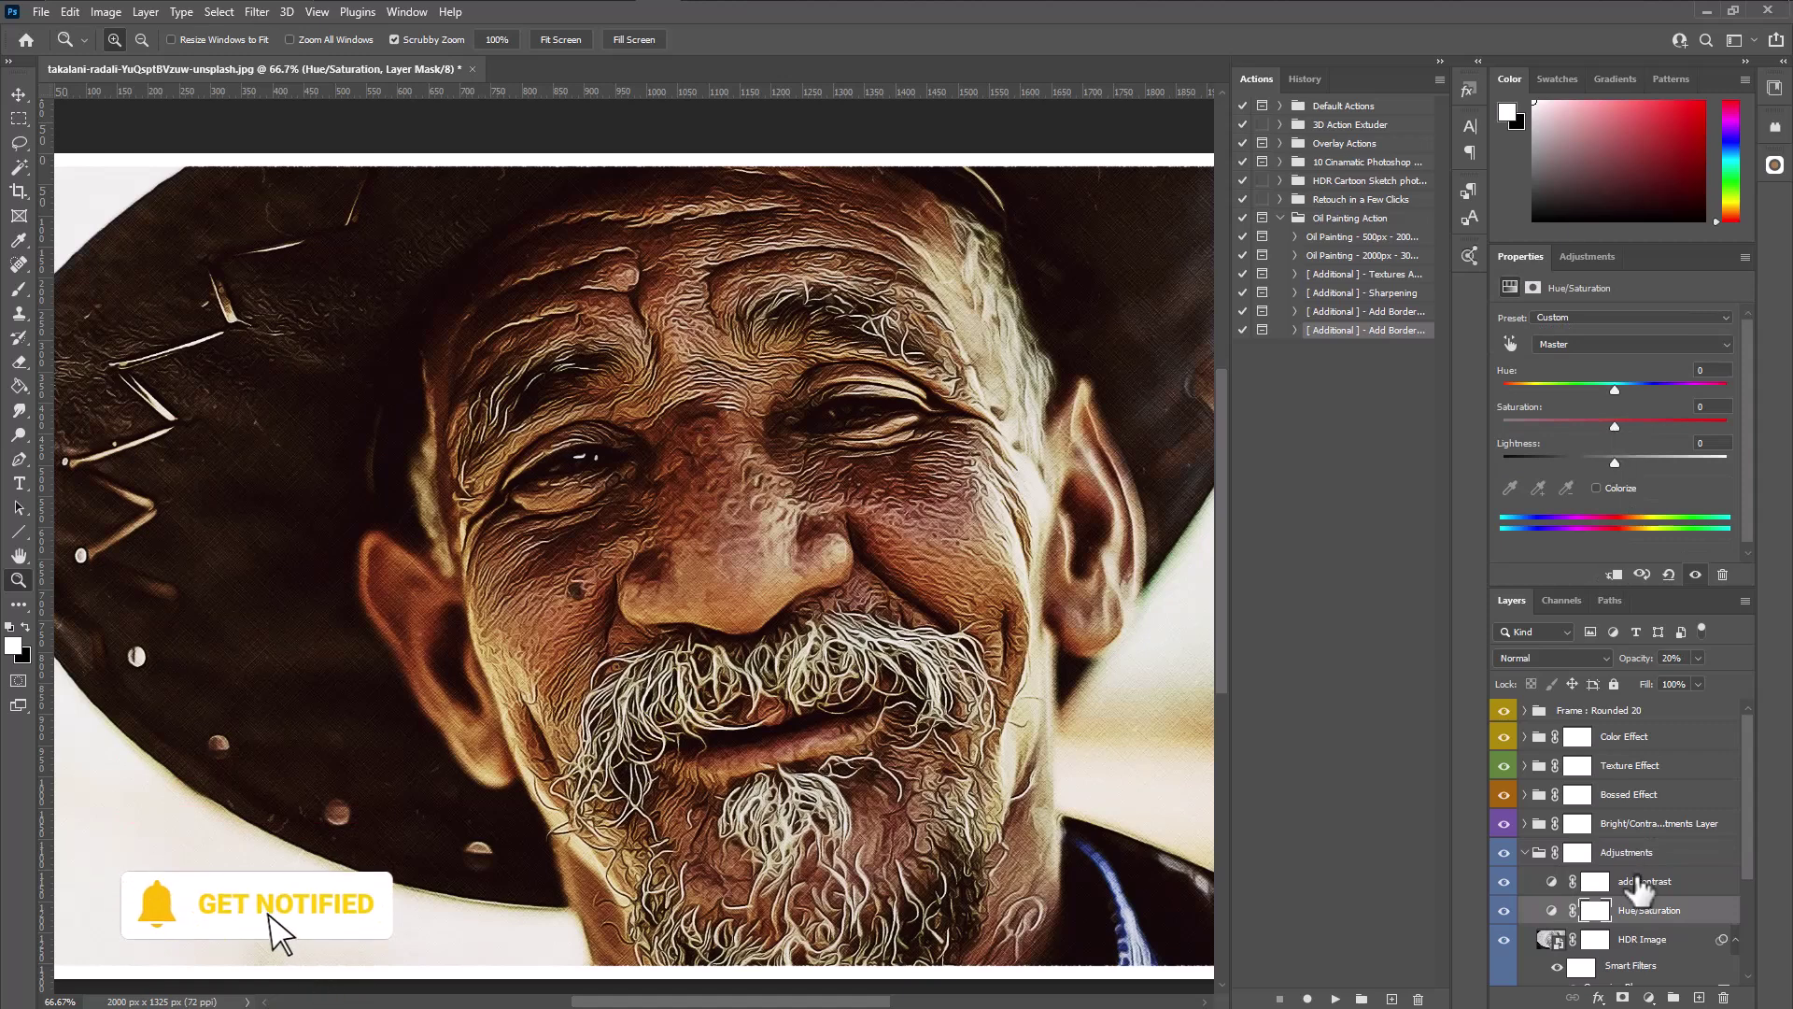
{"action": "left_click", "coordinate": [1552, 882]}
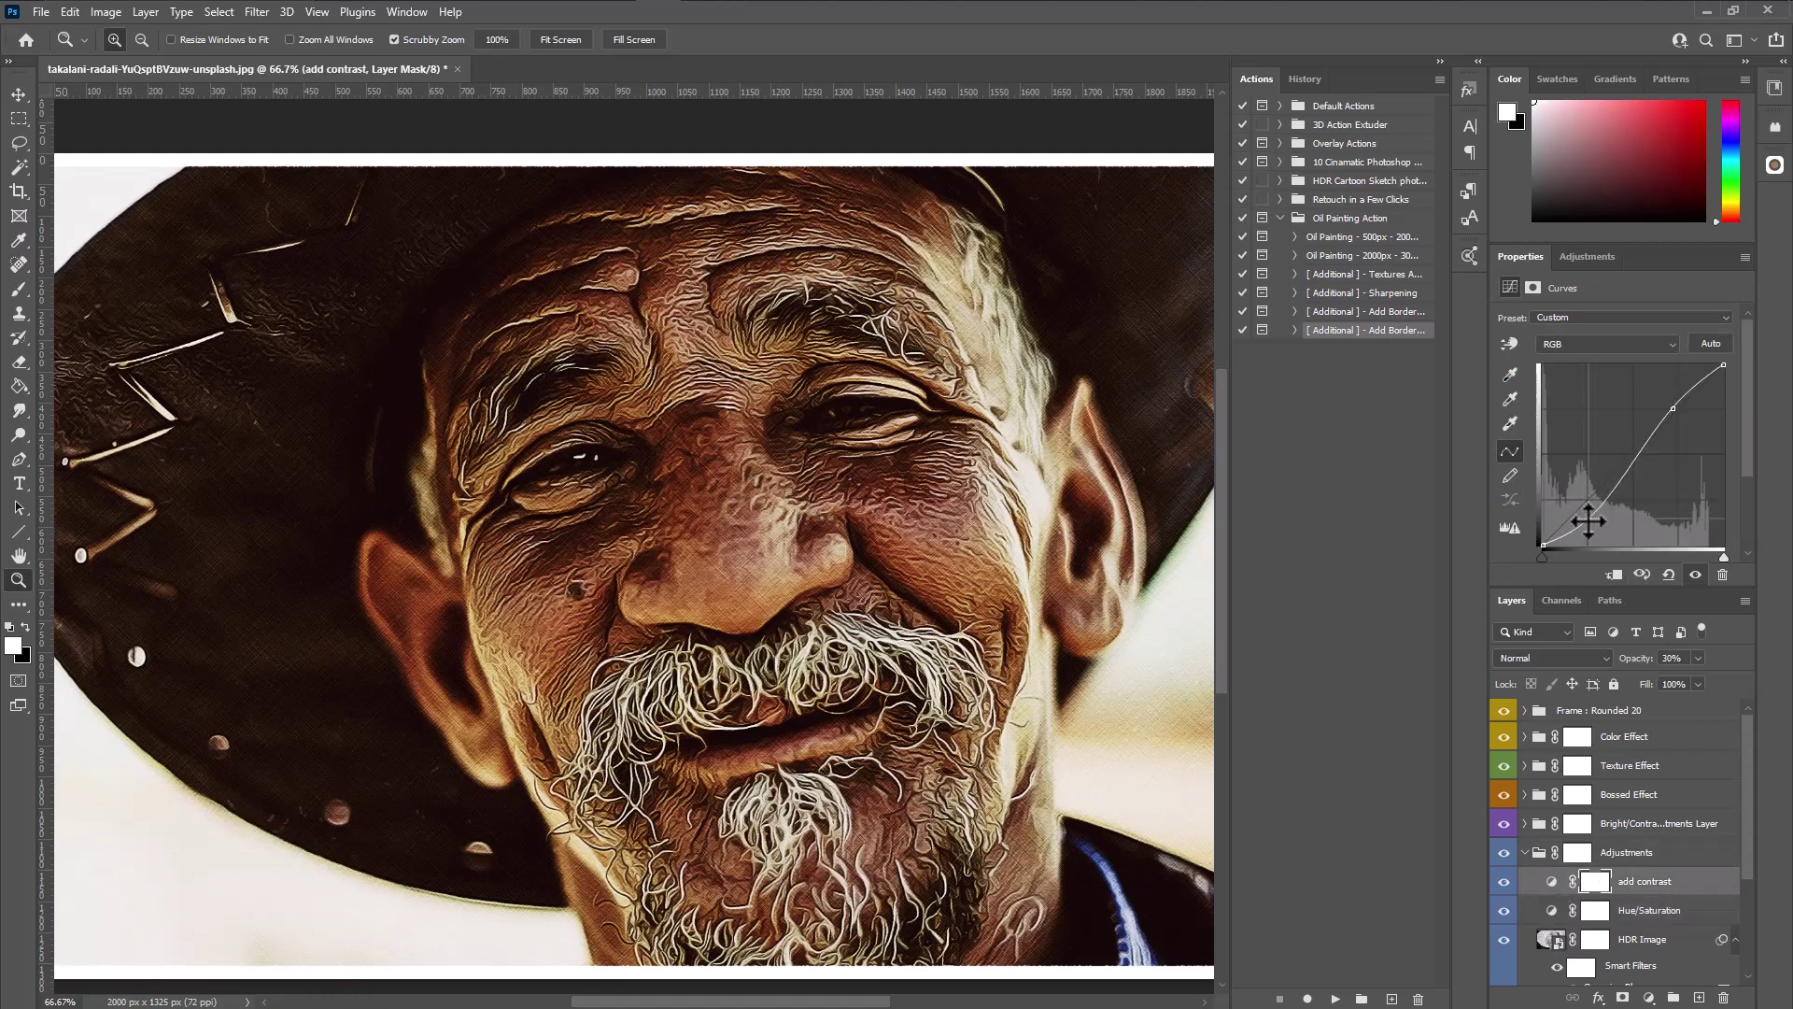
{"action": "left_click_drag", "start_coordinate": [1570, 505], "coordinate": [1570, 505]}
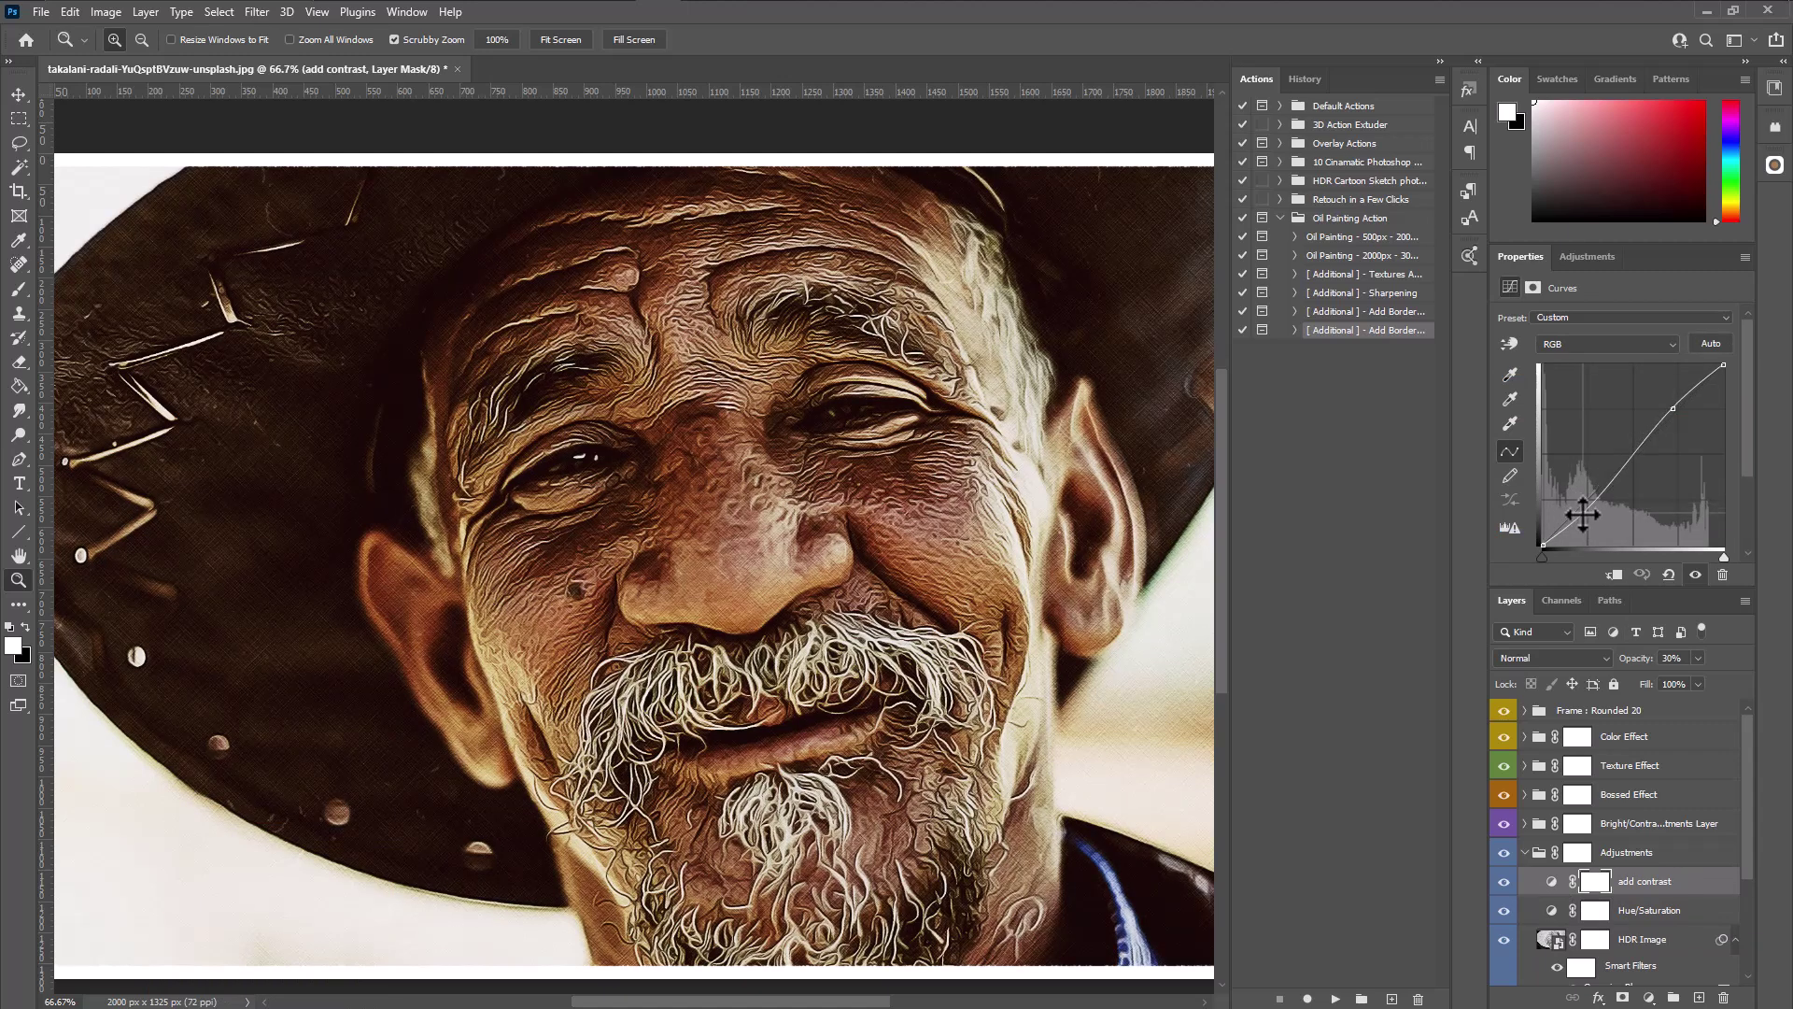
{"action": "right_click", "coordinate": [618, 757]}
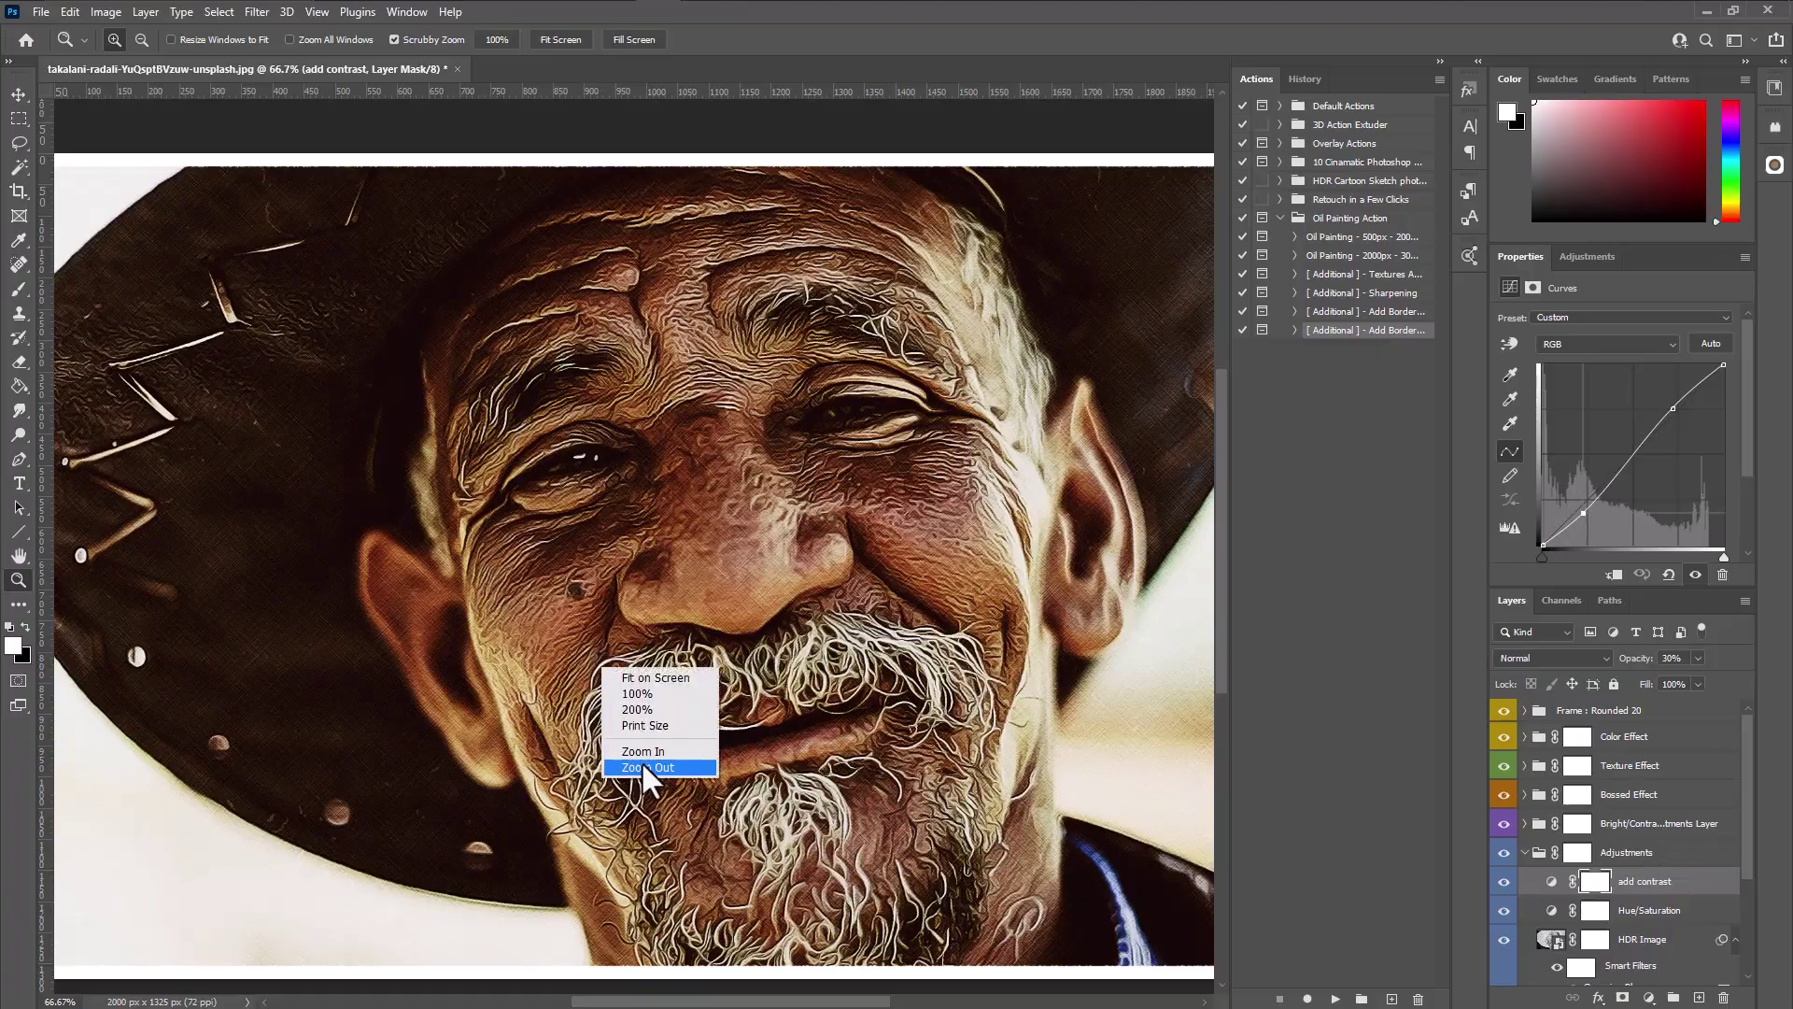
{"action": "left_click", "coordinate": [635, 680]}
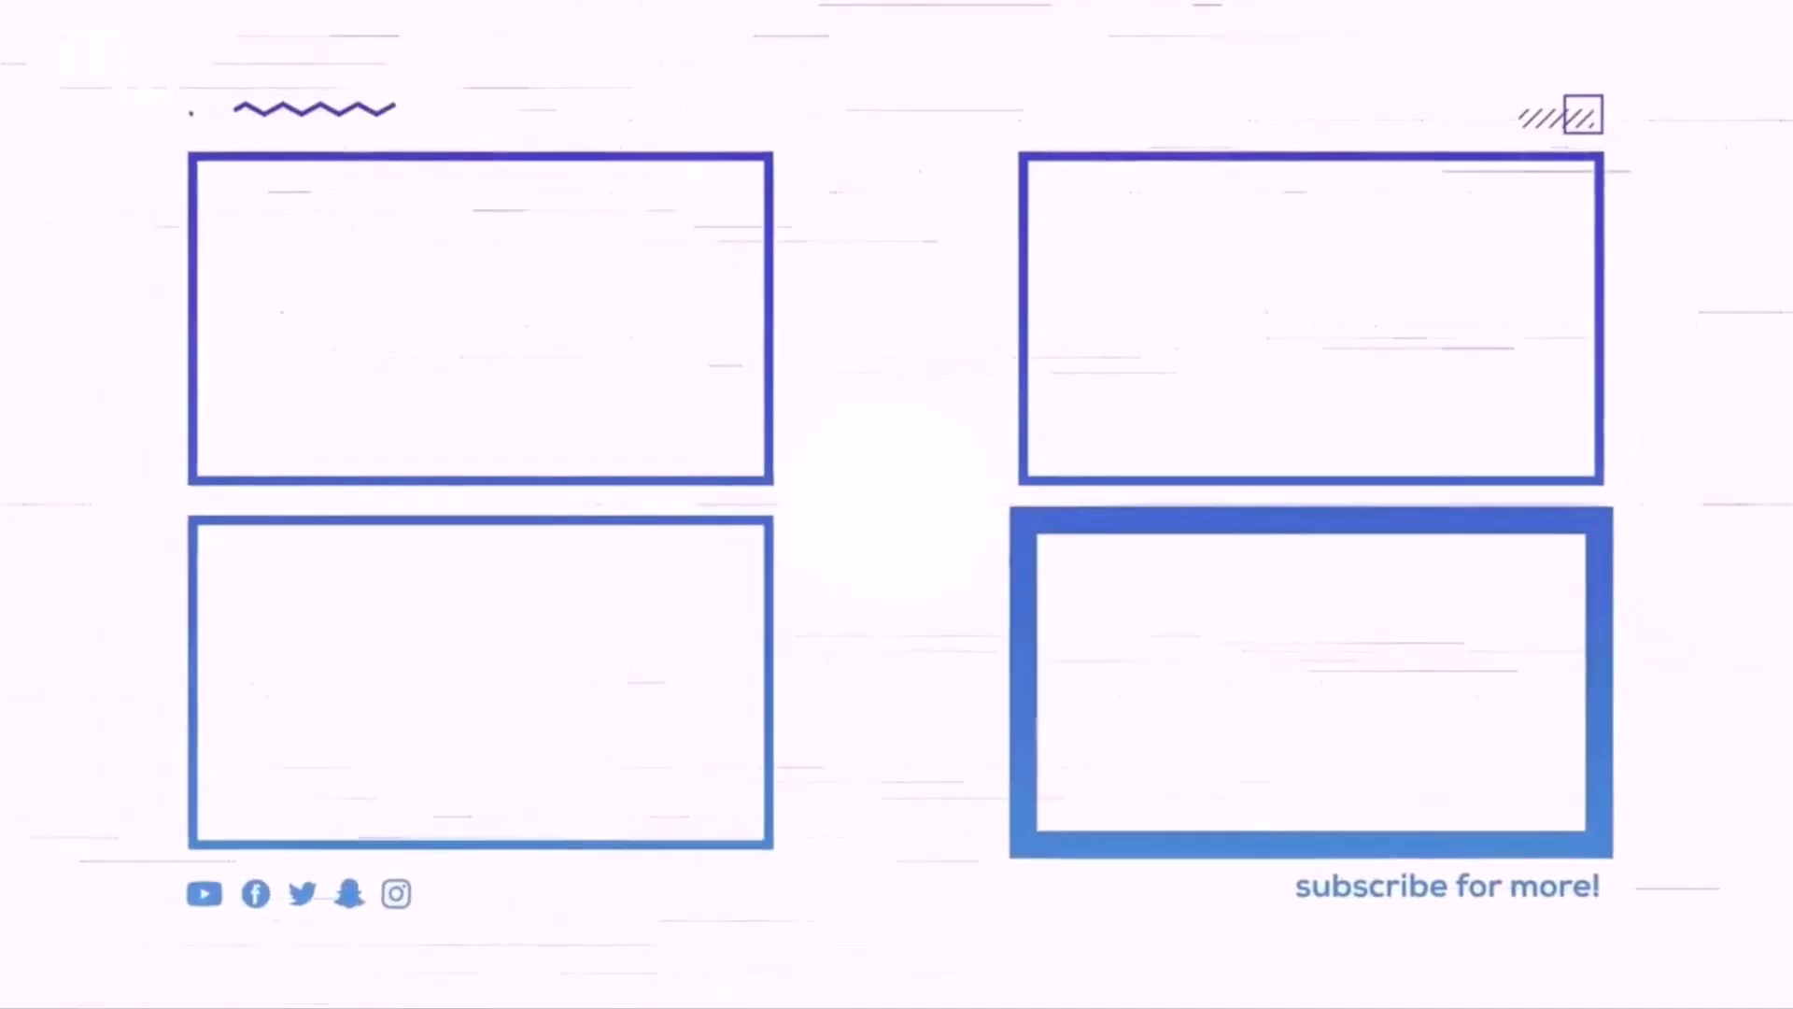